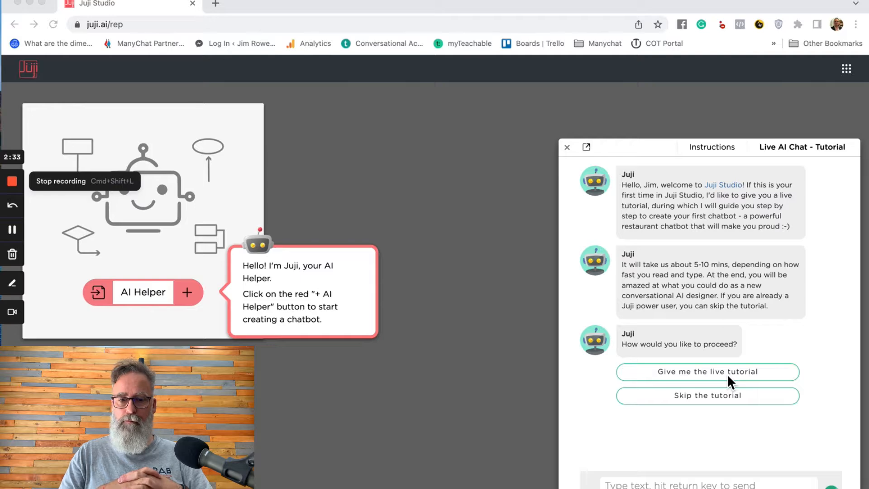
- Type a throwaway test message in the tutorial chat, then erase it
scroll(793, 336, down, 1)
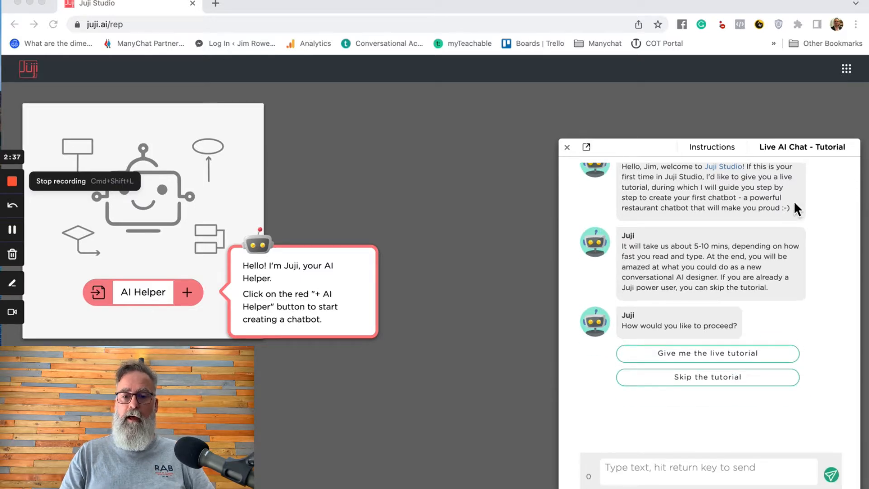
scroll(796, 202, up, 1)
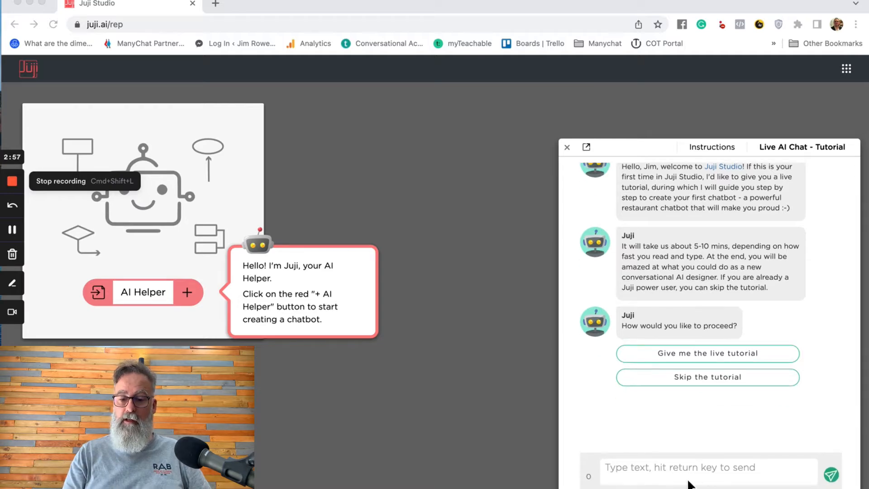
click(664, 470)
text(djsjosjfojfk)
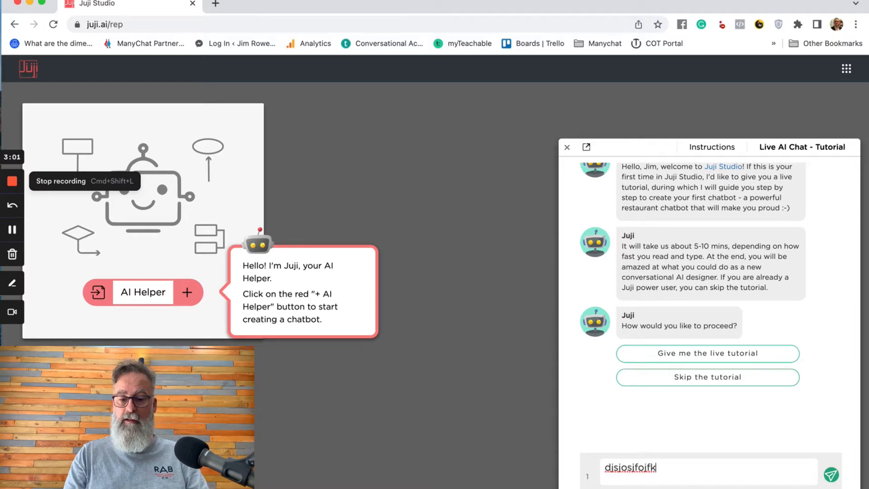
key(ctrl+super+q)
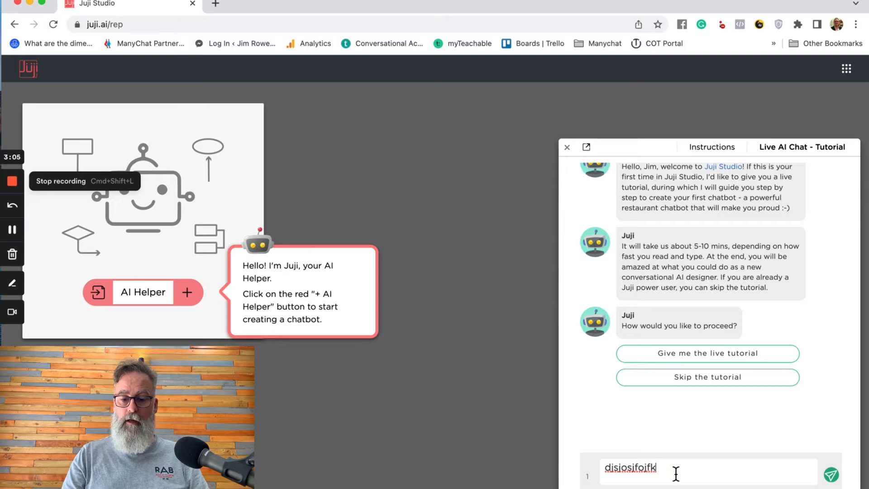
click(675, 473)
key(BackSpace)
key(BackSpace)
key(BackSpace)
key(BackSpace)
key(BackSpace)
key(BackSpace)
key(BackSpace)
key(BackSpace)
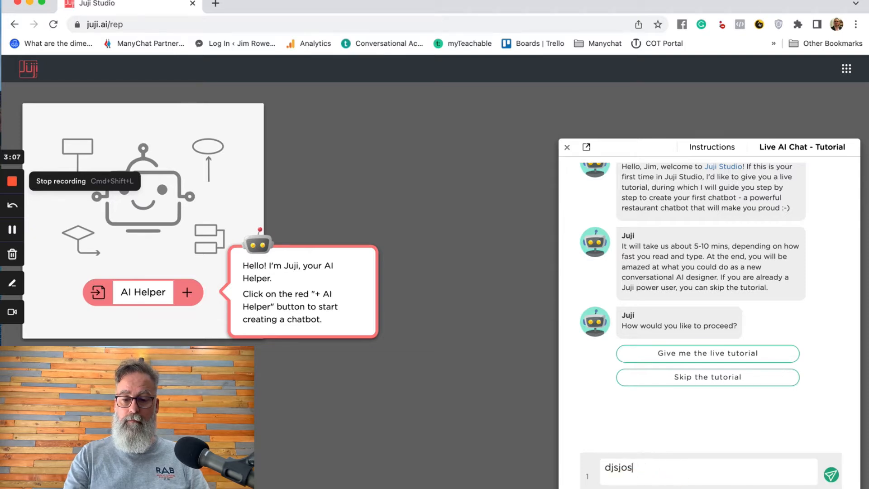
key(BackSpace)
key(BackSpace)
key(BackSpace)
key(BackSpace)
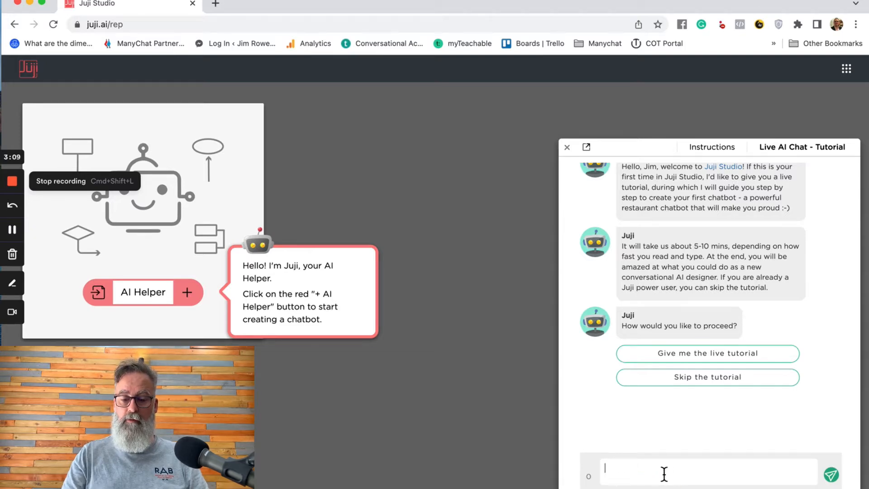
- Type and clear a second test message, then choose 'Give me the live tutorial'
text(qiwjs)
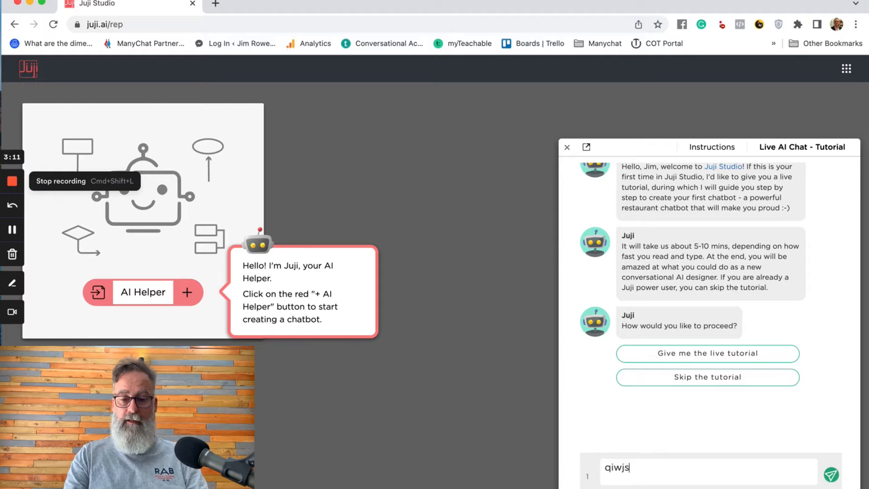
text(hwuwh)
key(BackSpace)
key(BackSpace)
key(BackSpace)
key(BackSpace)
key(BackSpace)
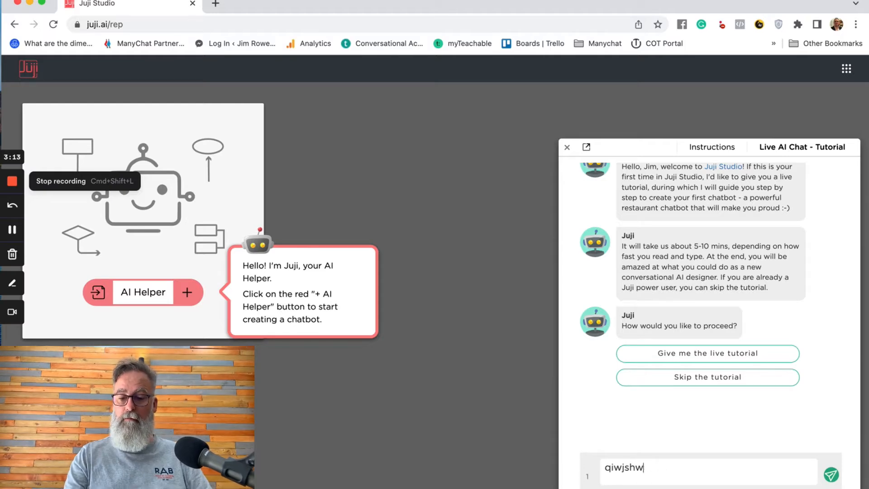
key(BackSpace)
key(BackSpace)
key(BackSpace)
key(BackSpace)
key(BackSpace)
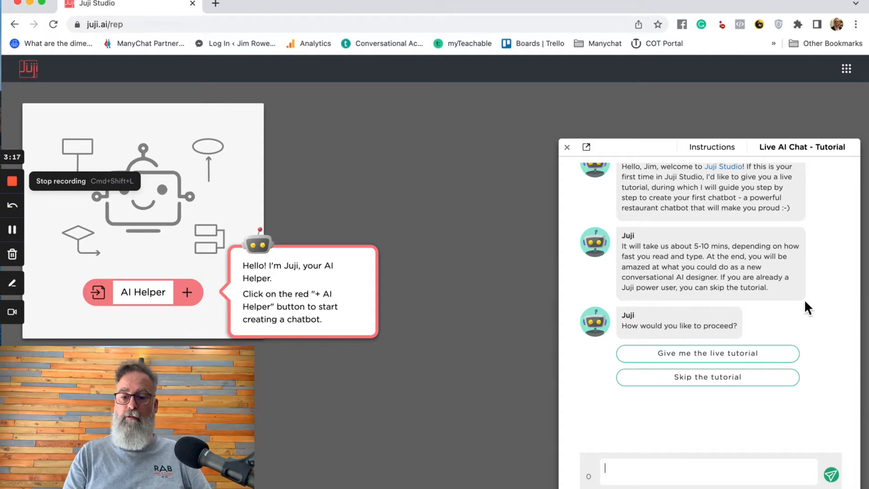
scroll(805, 300, up, 1)
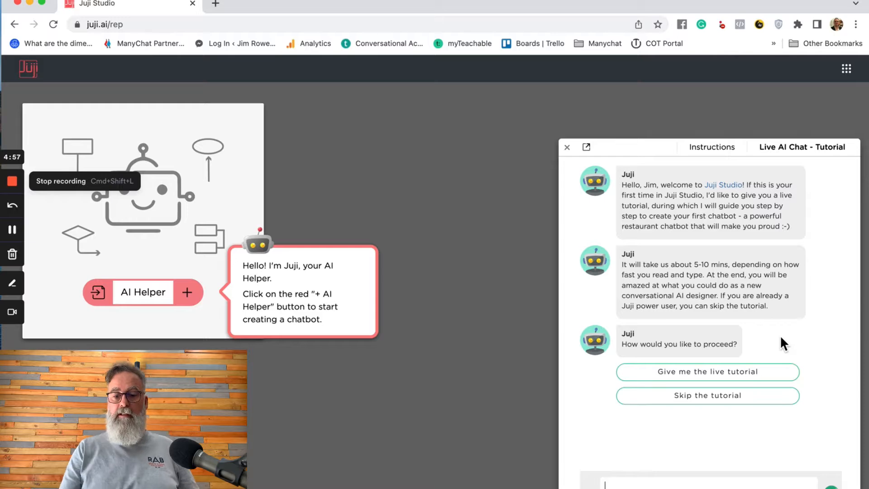
click(724, 374)
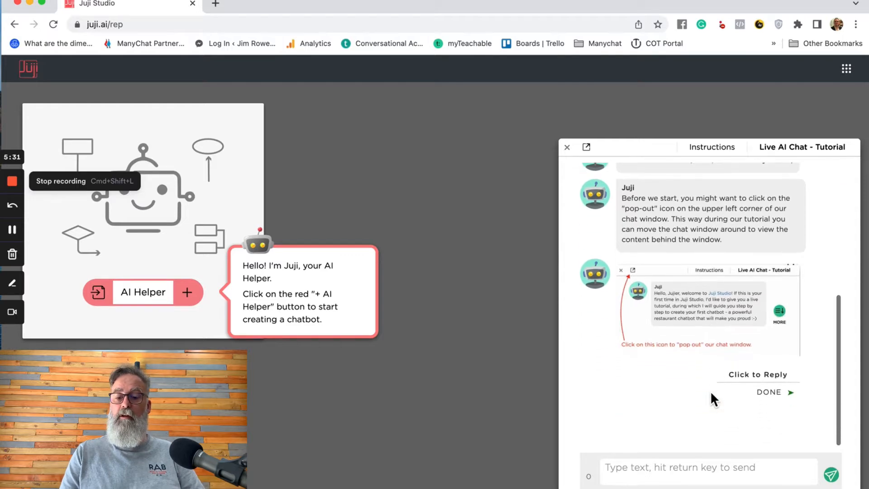
- Detach the tutorial chat into a separate Juji Web Chat window and drag it to the screen top
scroll(710, 399, up, 2)
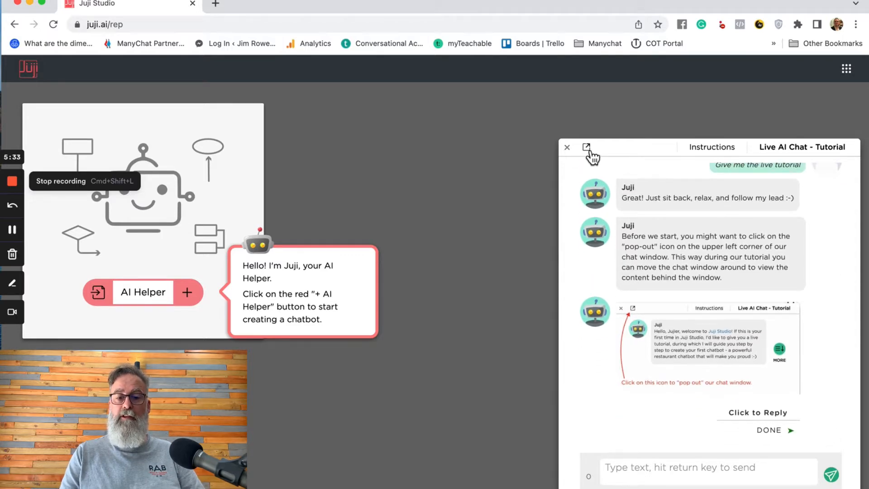
click(588, 149)
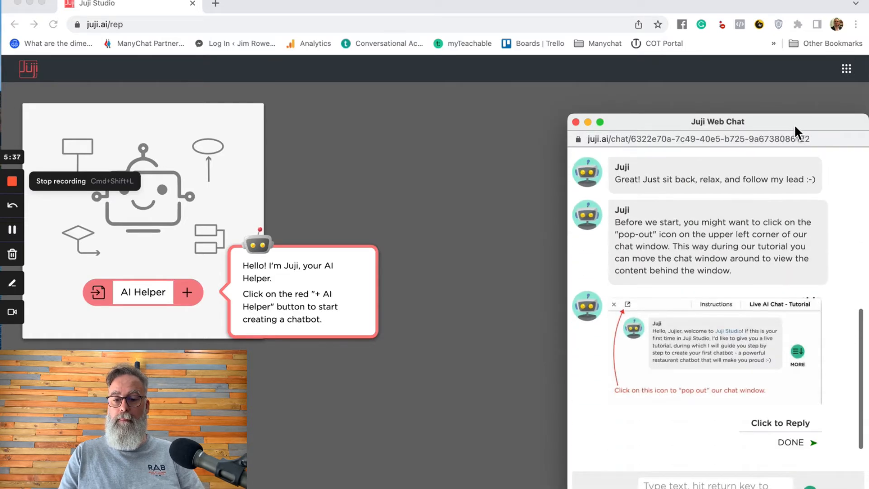
drag(795, 128, 792, 2)
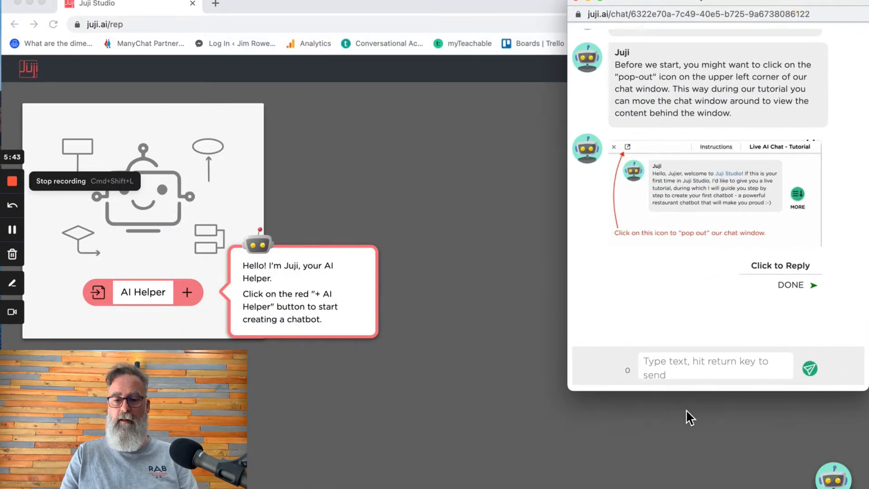
- Shorten the chat window, reply DONE, enlarge it again, and return to the Juji Studio page
drag(705, 392, 692, 229)
scroll(717, 116, down, 5)
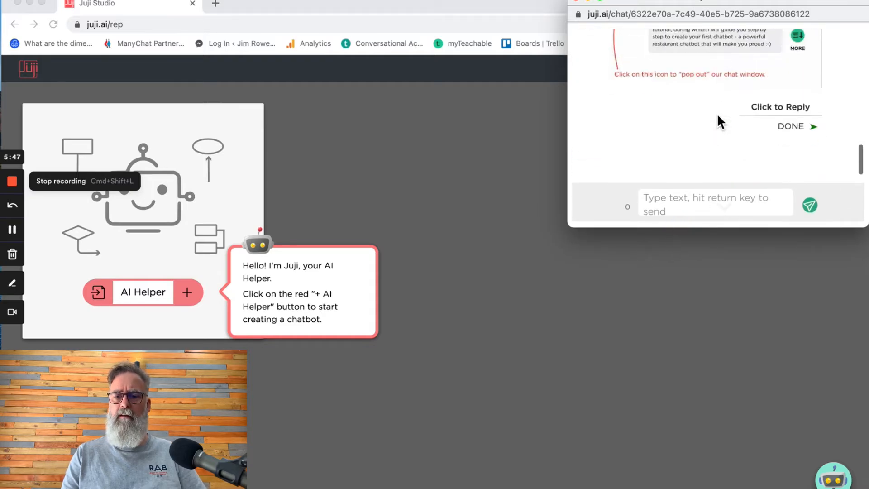
scroll(718, 116, up, 1)
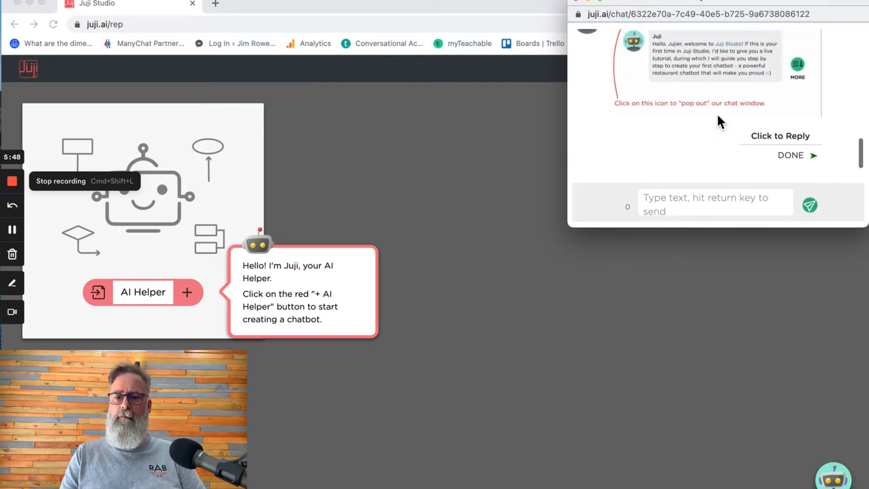
click(799, 161)
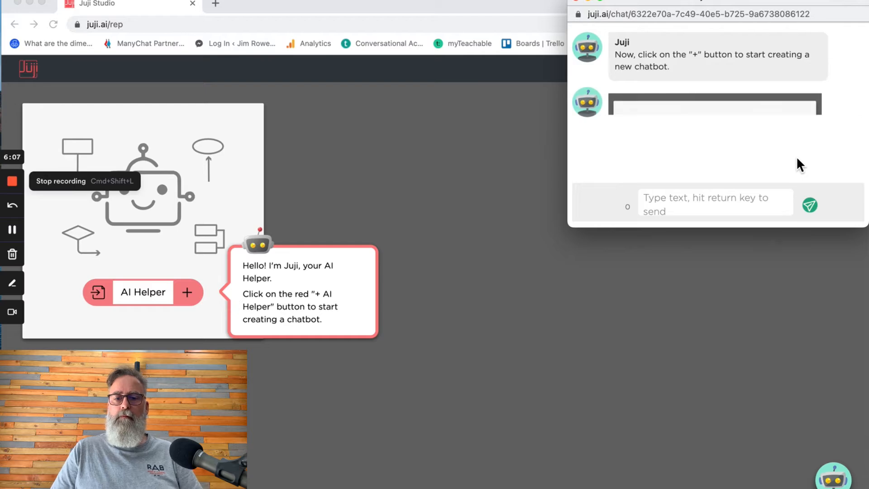
drag(751, 234, 745, 337)
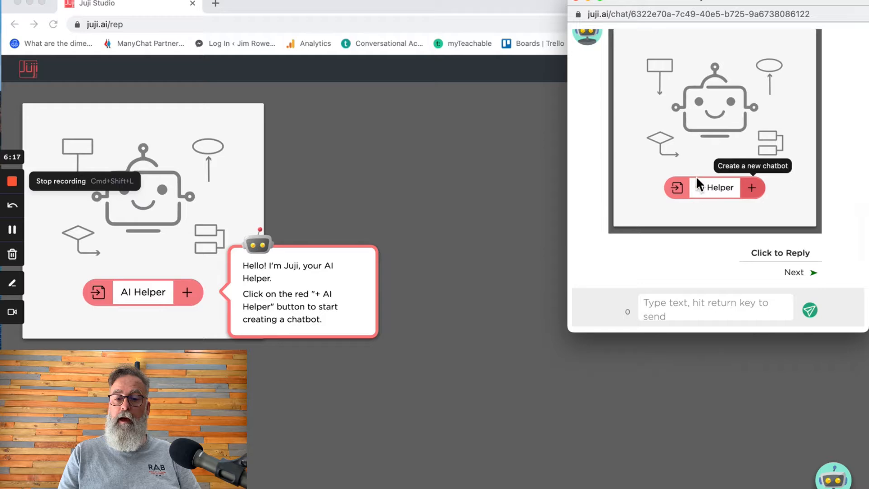
scroll(759, 153, up, 1)
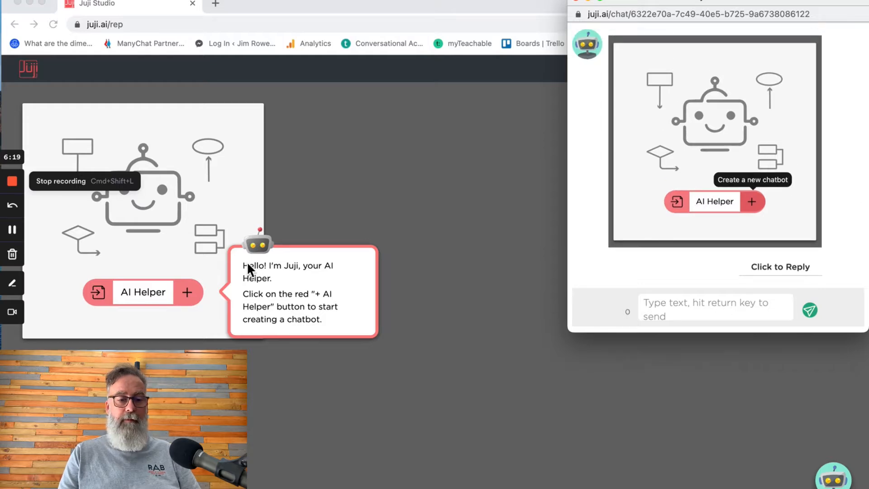
click(186, 293)
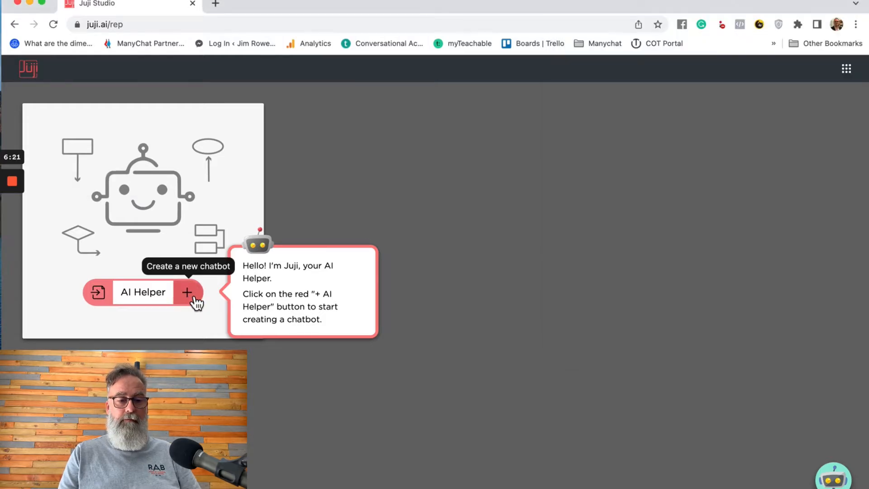
- Add a new chatbot with the + beside AI Helper, then reply Next twice in the tutorial
click(195, 297)
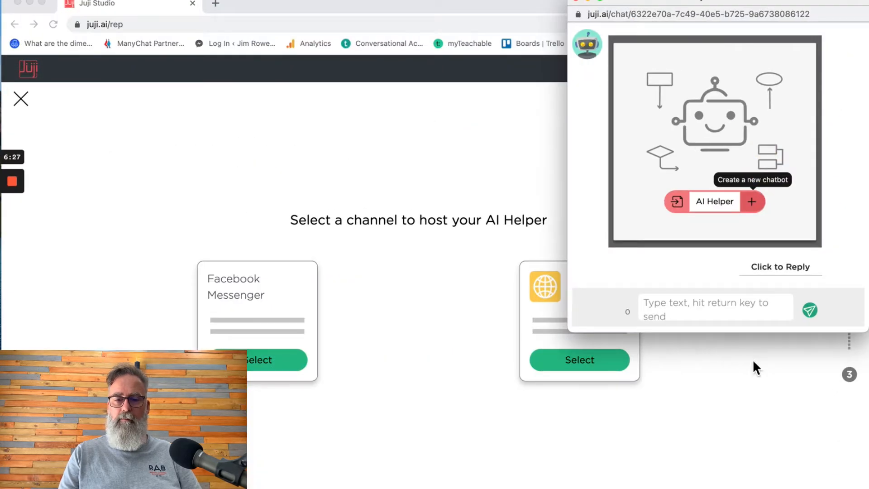
click(753, 385)
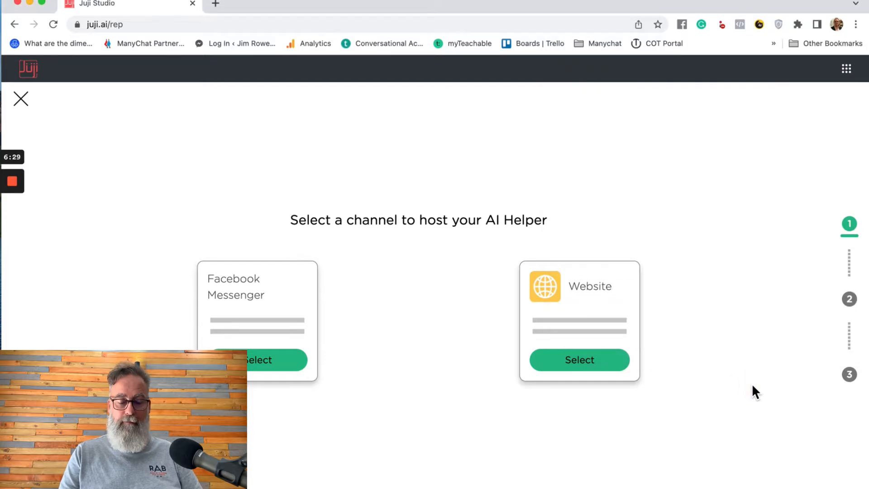
key(ctrl+Up)
click(782, 134)
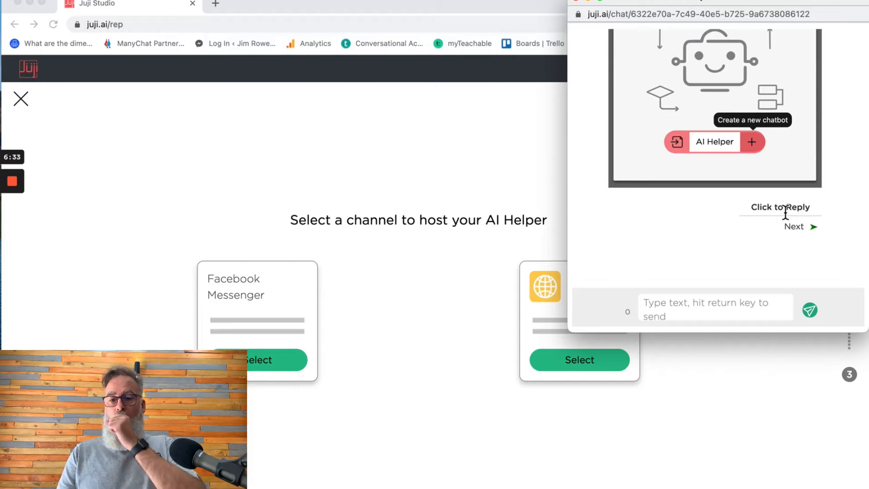
click(799, 236)
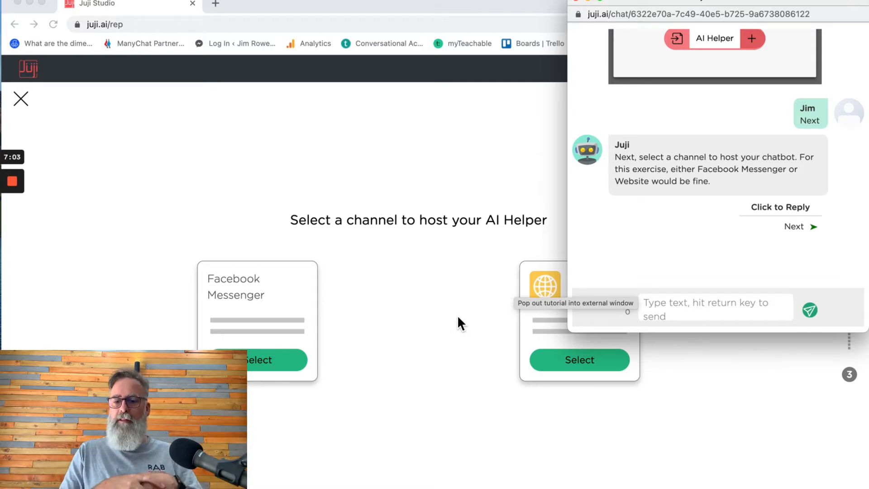
click(797, 226)
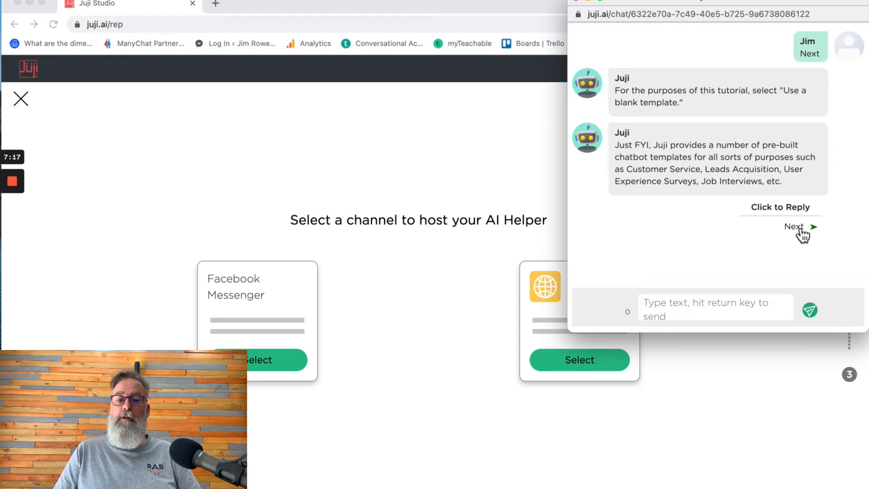
click(576, 364)
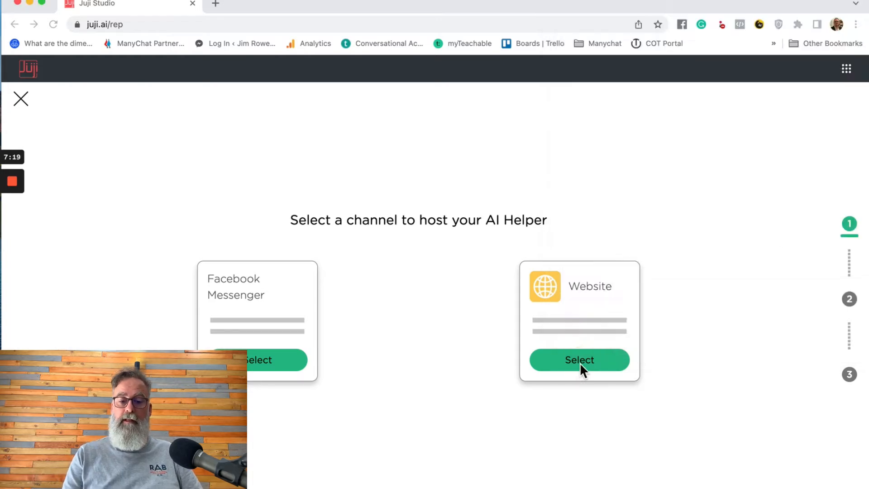
- Host the chatbot on Website from a blank template, then bring the tutorial chat forward
click(588, 368)
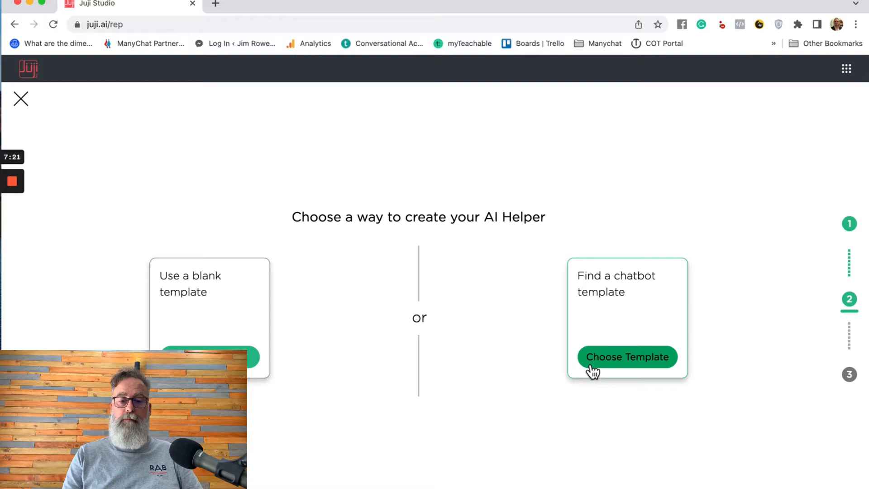
click(210, 357)
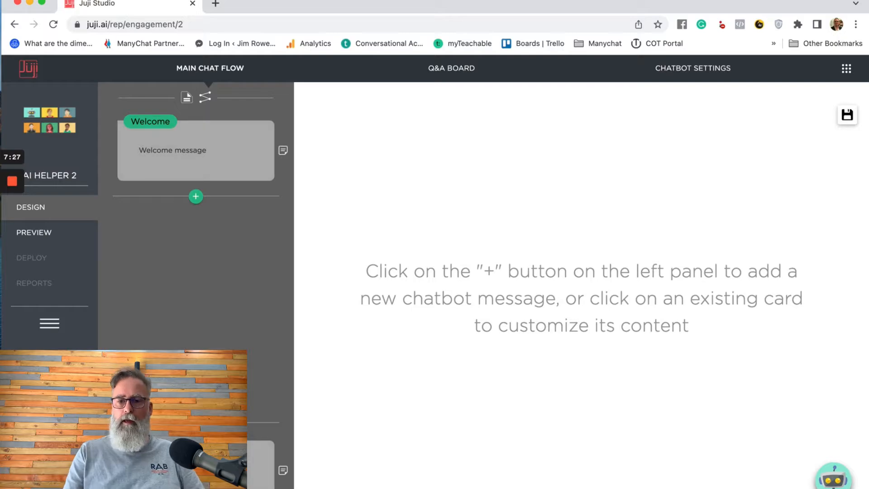
key(ctrl+Up)
click(760, 161)
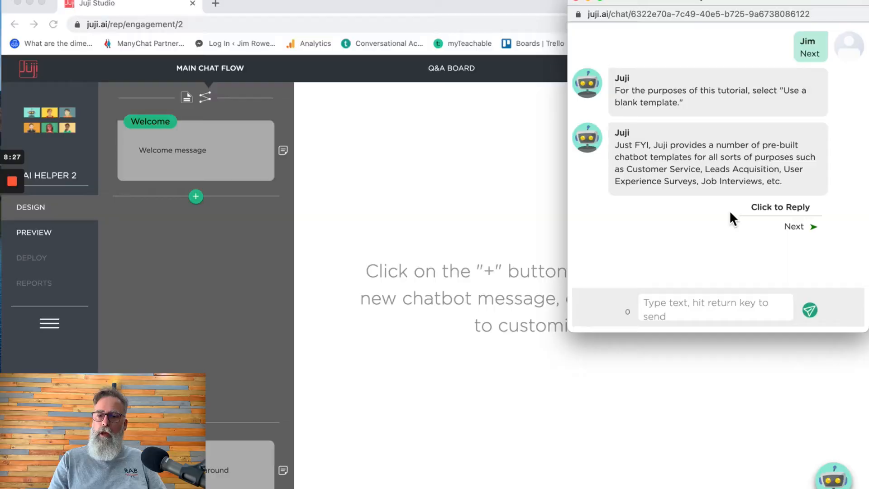
- Reply Next in the tutorial chat and return to the AI Helper 2 design page
scroll(729, 210, up, 5)
scroll(729, 210, up, 10)
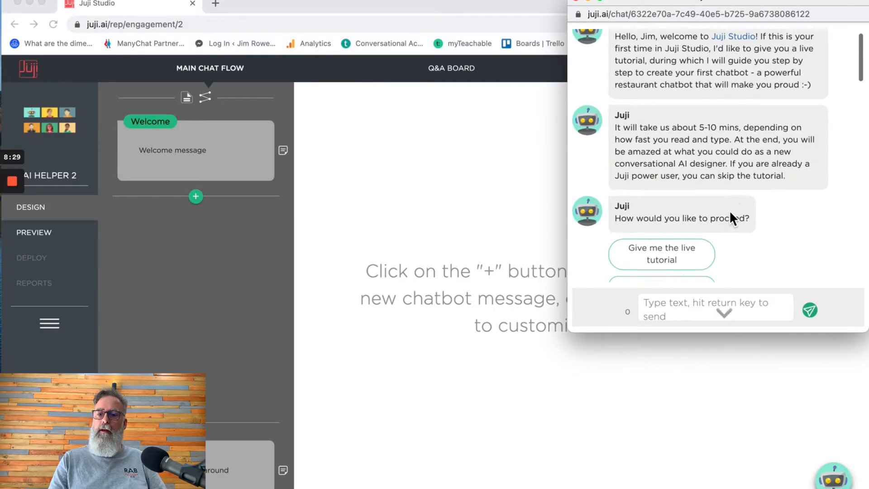
scroll(729, 210, down, 15)
scroll(729, 210, up, 10)
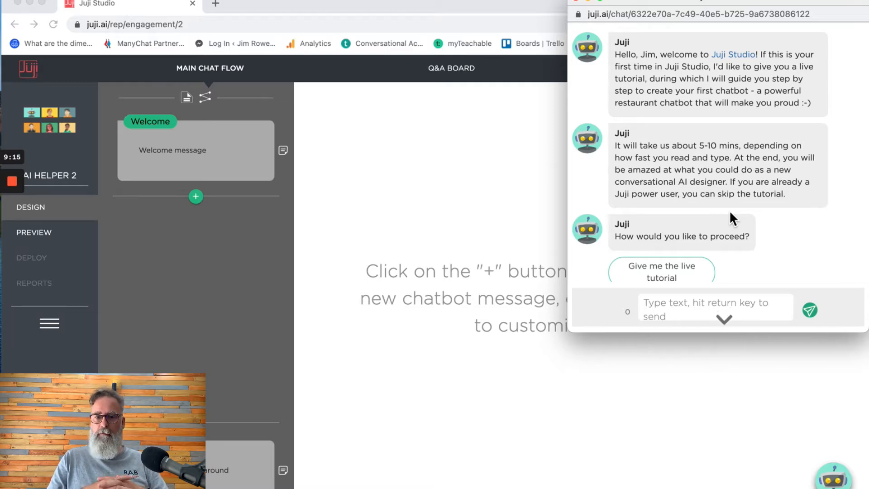
scroll(828, 243, down, 15)
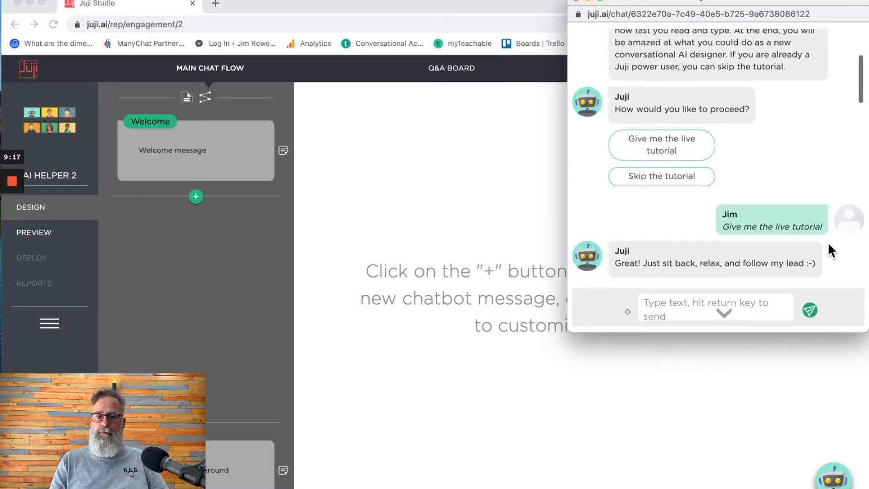
scroll(827, 242, down, 5)
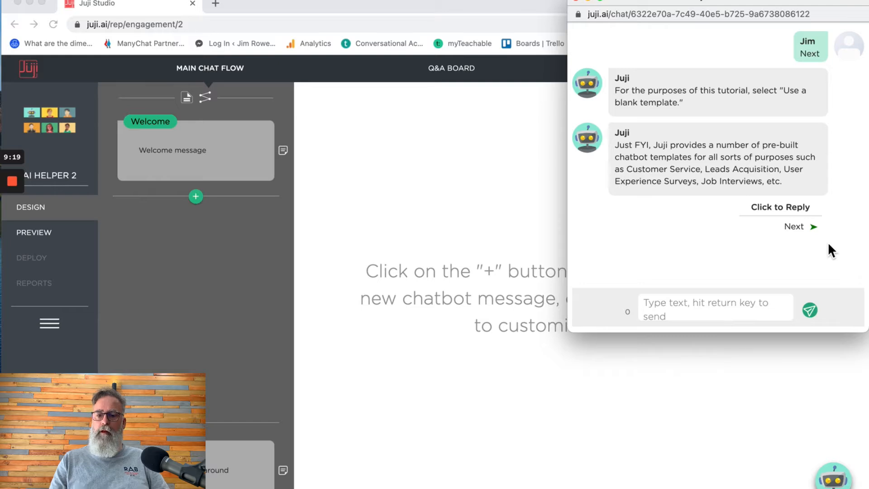
click(795, 227)
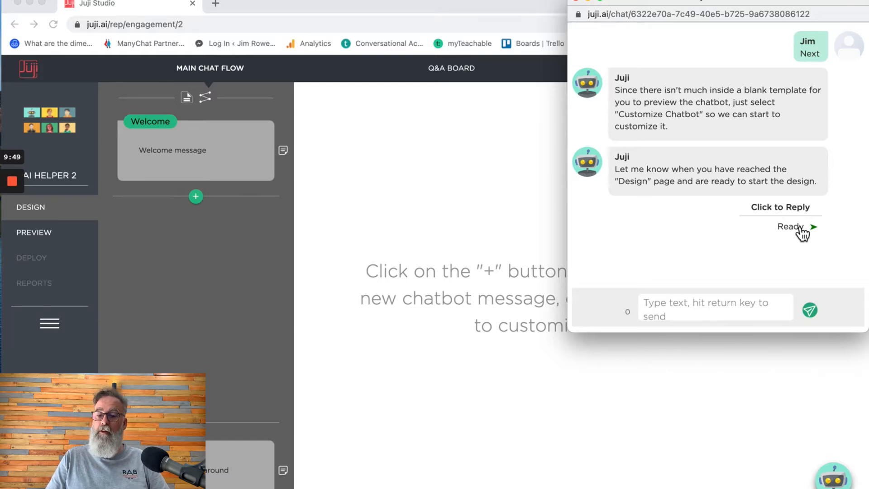
click(597, 407)
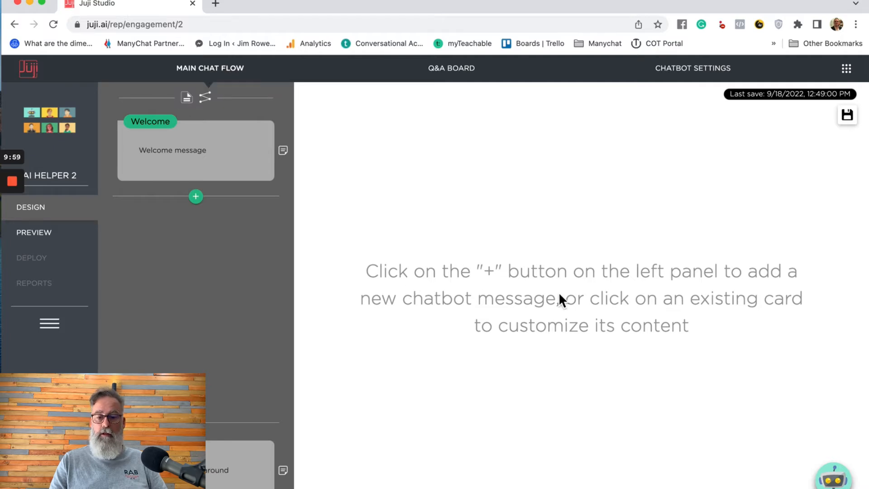
- In CHATBOT SETTINGS pick the Albert avatar, review the options, and return to MAIN CHAT FLOW
click(697, 74)
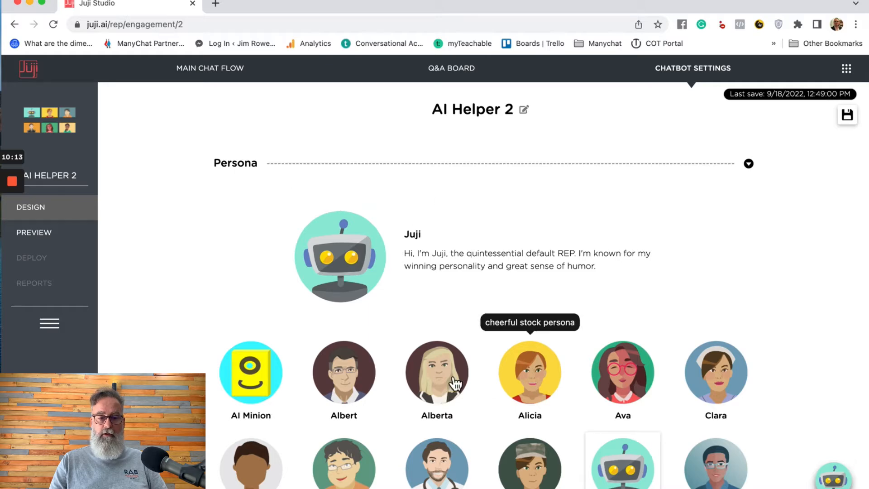
click(358, 374)
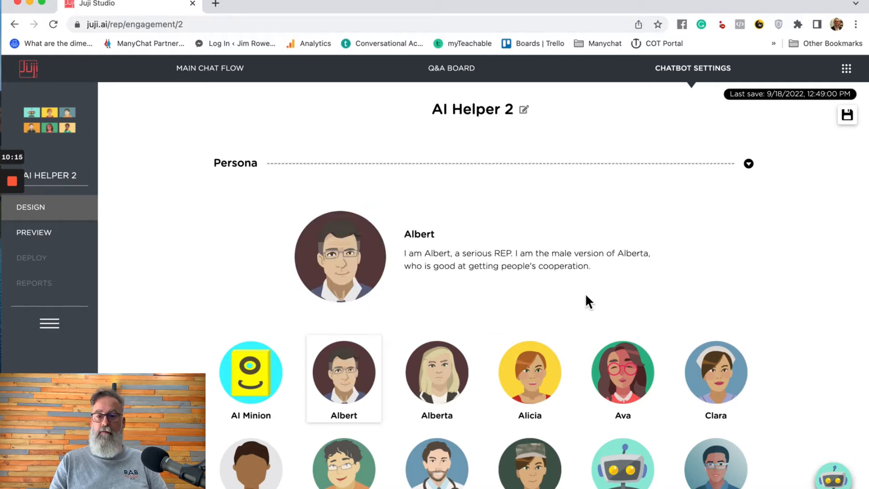
scroll(844, 307, down, 6)
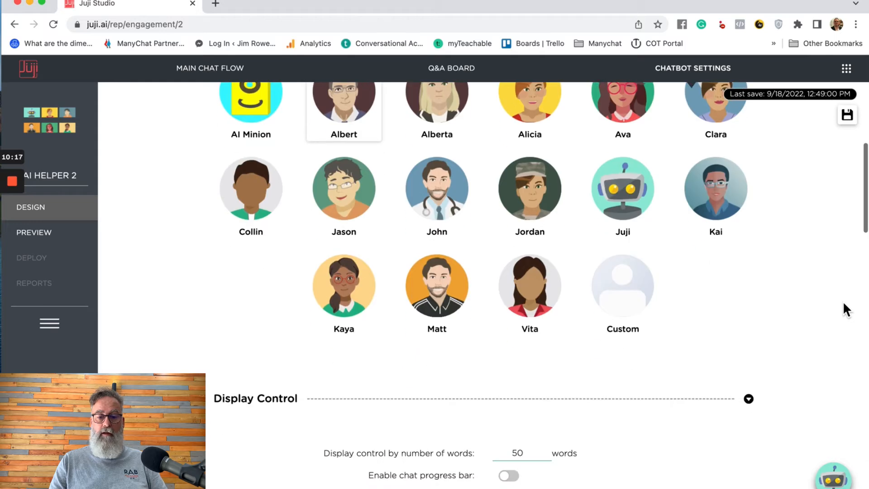
scroll(843, 308, down, 3)
mouse_move(450, 325)
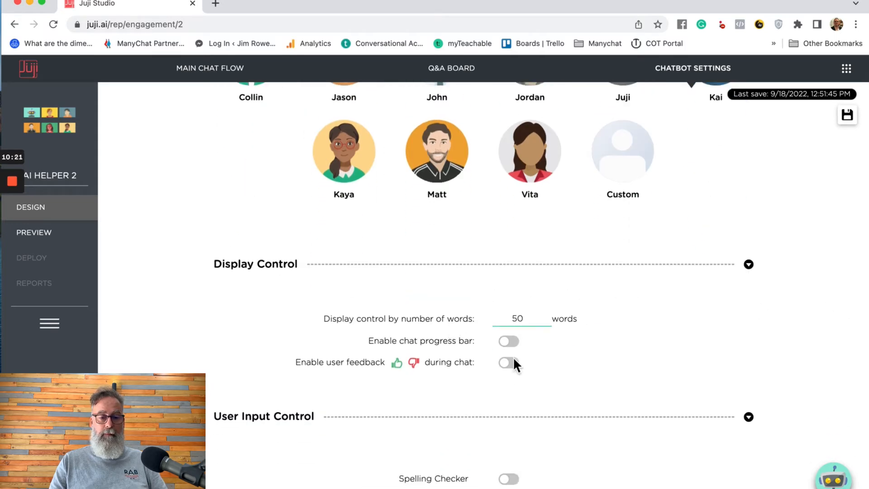
scroll(635, 396, down, 7)
scroll(635, 397, down, 4)
scroll(635, 397, up, 19)
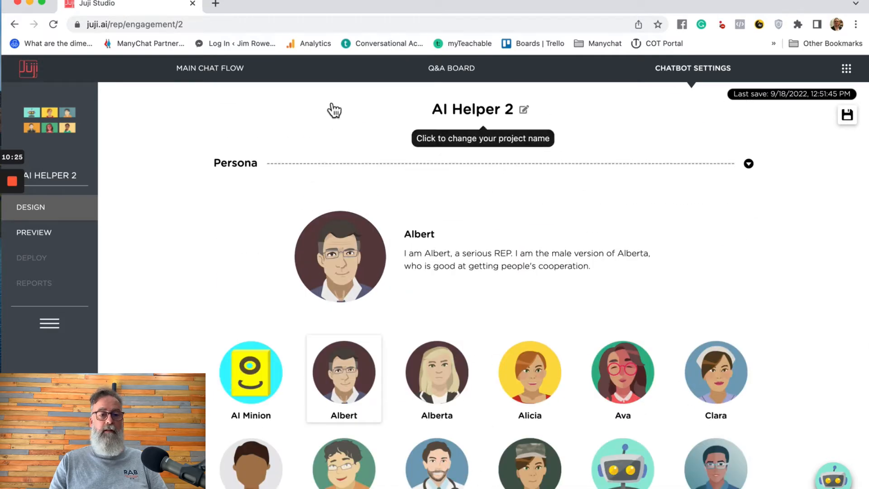
click(192, 68)
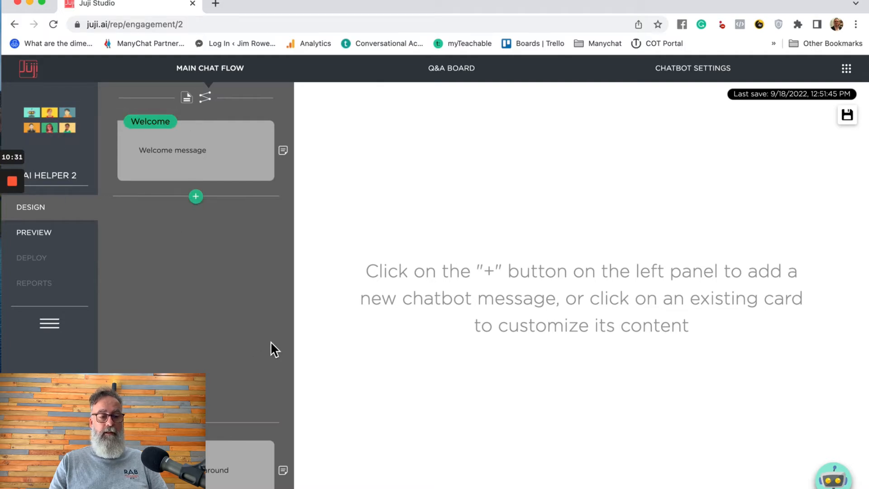
click(54, 331)
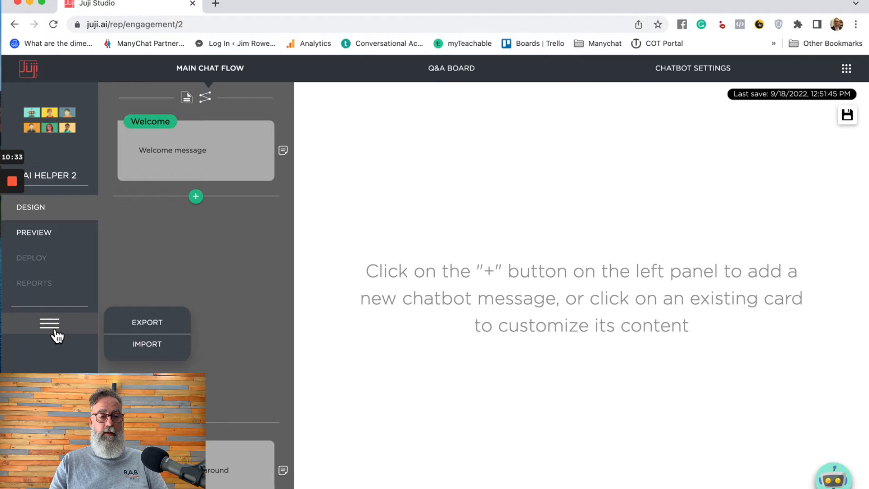
click(55, 334)
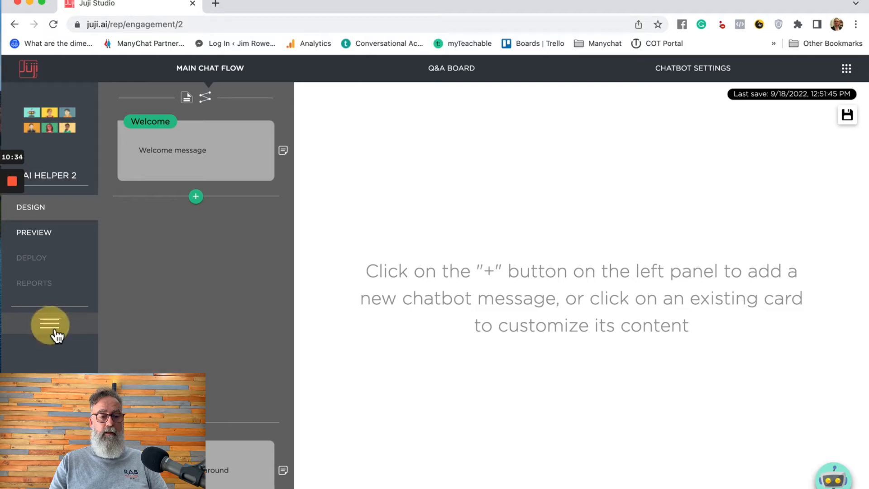
click(45, 235)
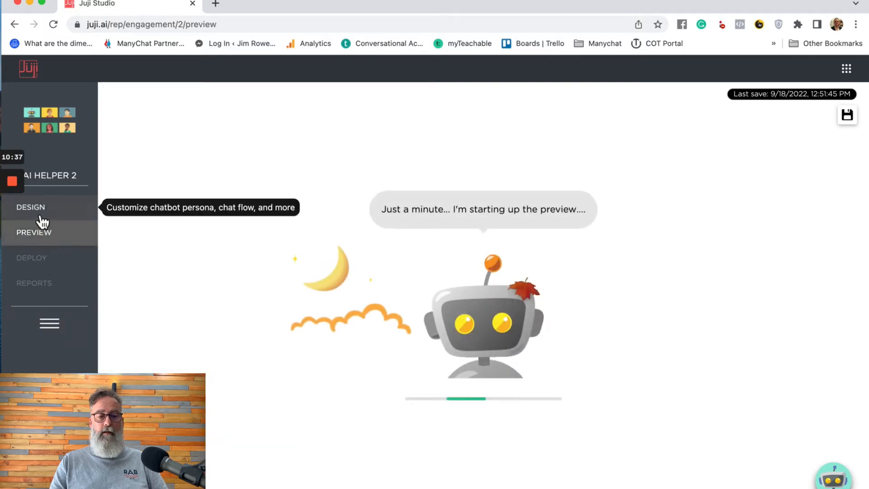
click(36, 211)
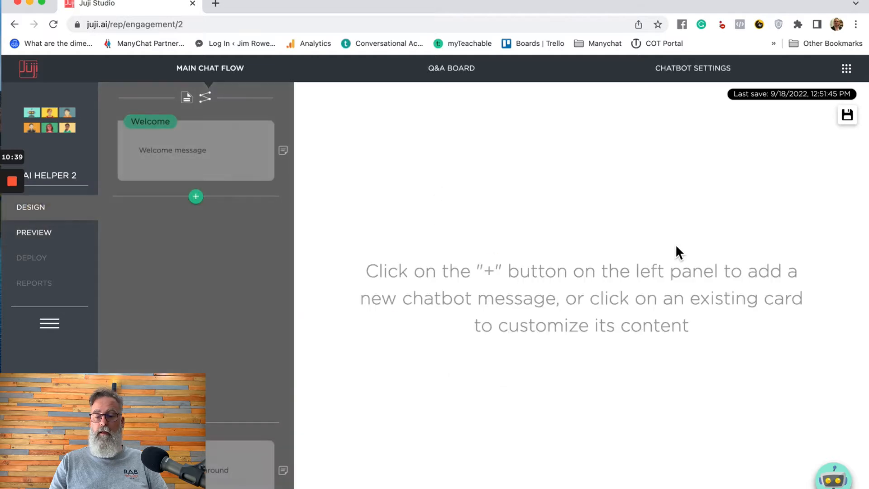
key(ctrl+Up)
- Reply Ready in the tutorial chat and read its instructions and example for the welcome message
click(780, 153)
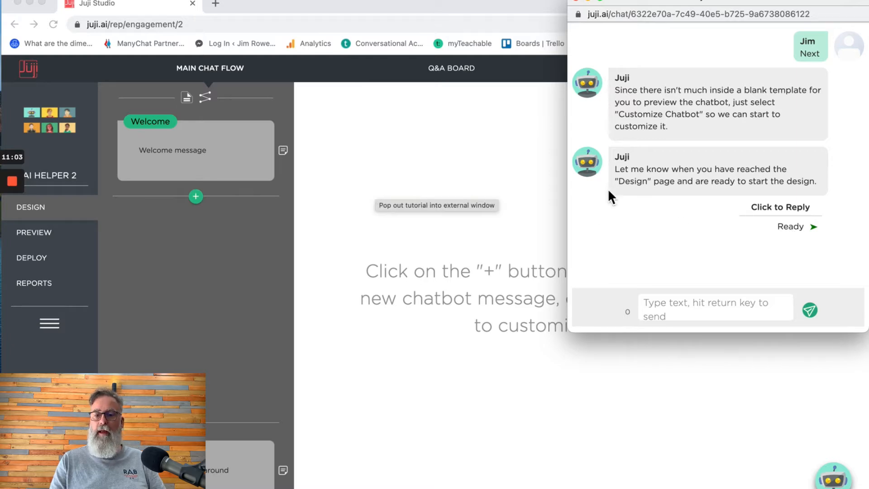
click(794, 227)
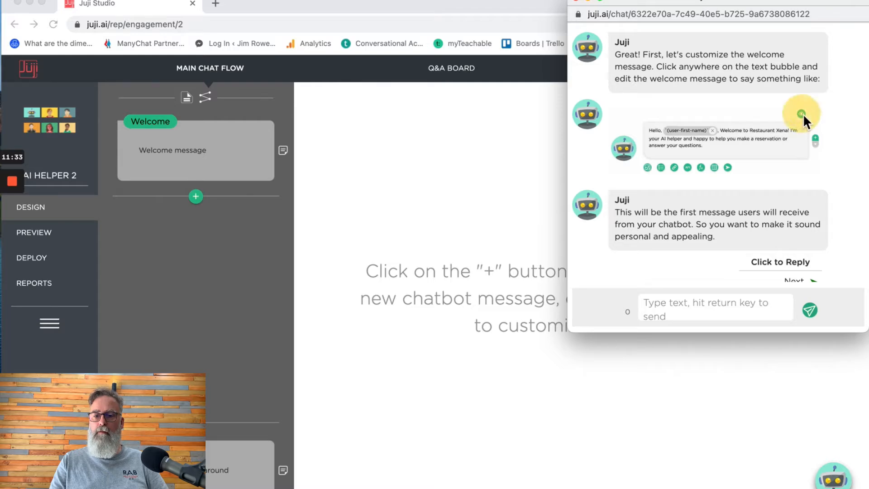
scroll(734, 143, up, 5)
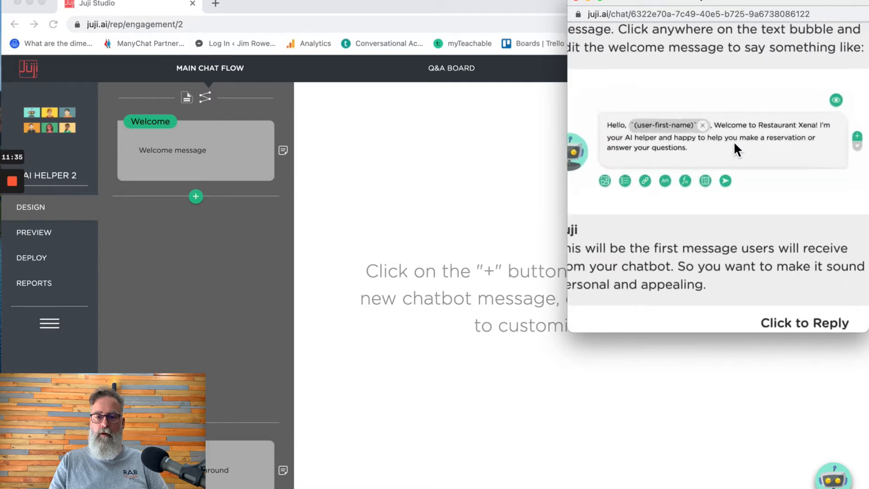
scroll(734, 143, down, 5)
scroll(734, 143, up, 5)
scroll(735, 142, down, 5)
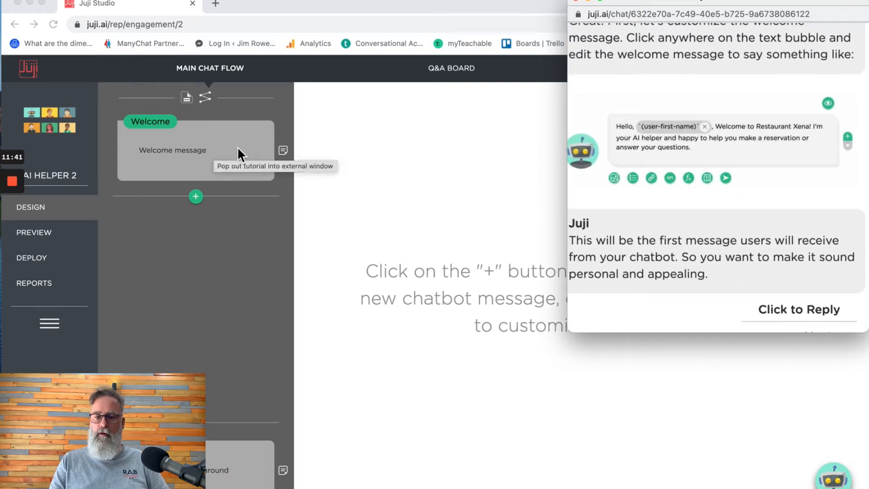
scroll(754, 240, left, 1)
scroll(728, 246, down, 2)
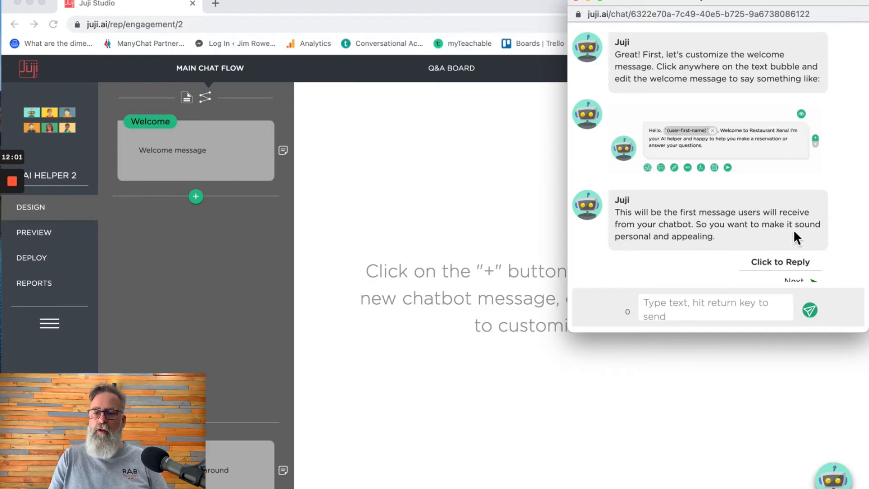
scroll(773, 140, up, 5)
scroll(773, 141, down, 5)
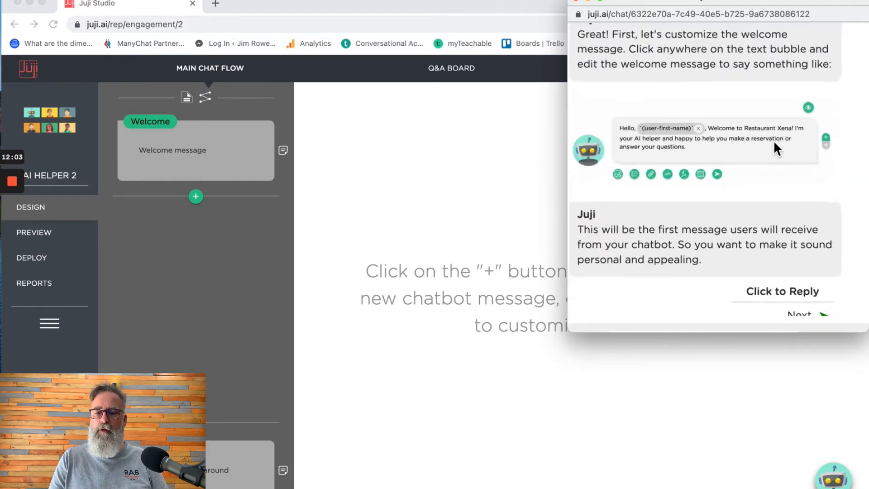
drag(714, 244, 602, 219)
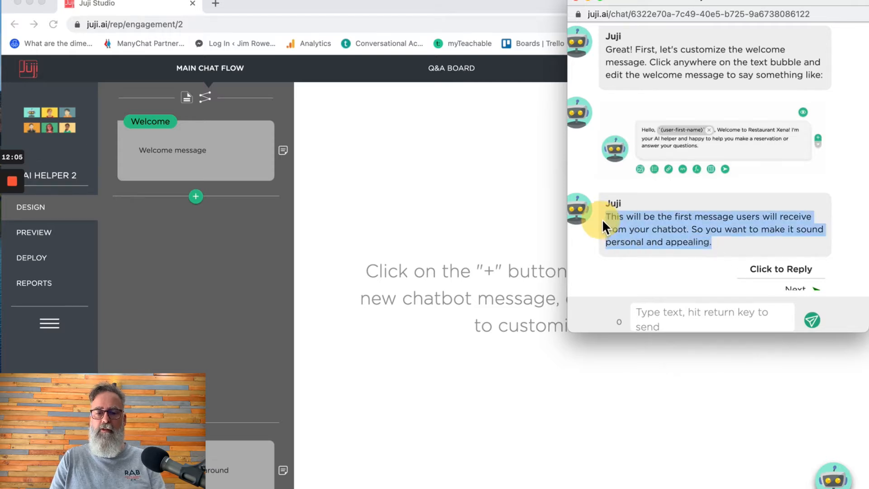
click(717, 151)
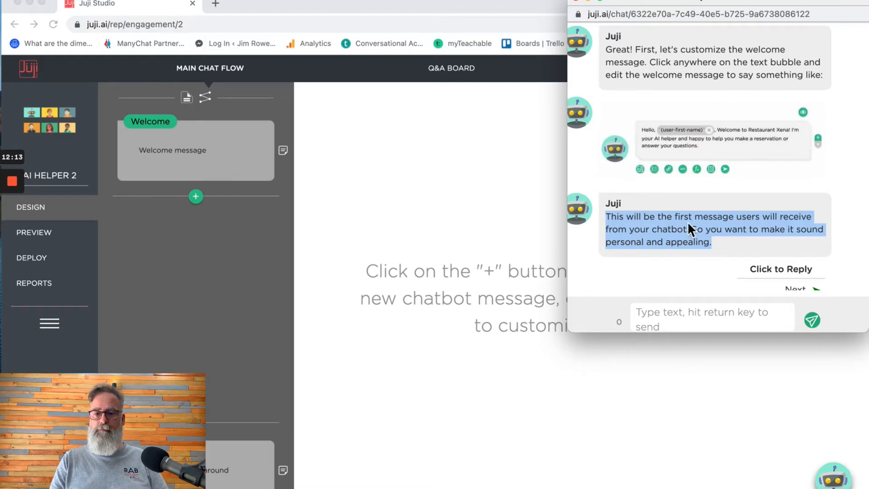
- Open the Welcome message card on the AI Helper 2 design page
click(194, 162)
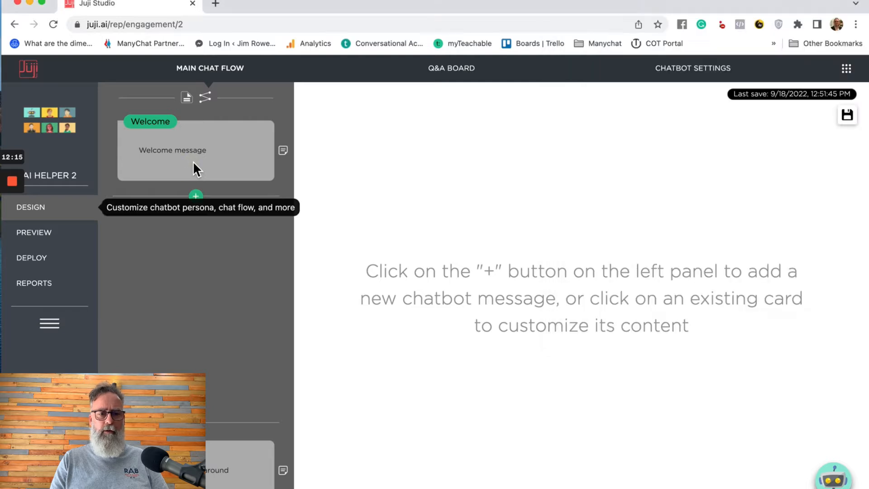
click(217, 160)
click(219, 166)
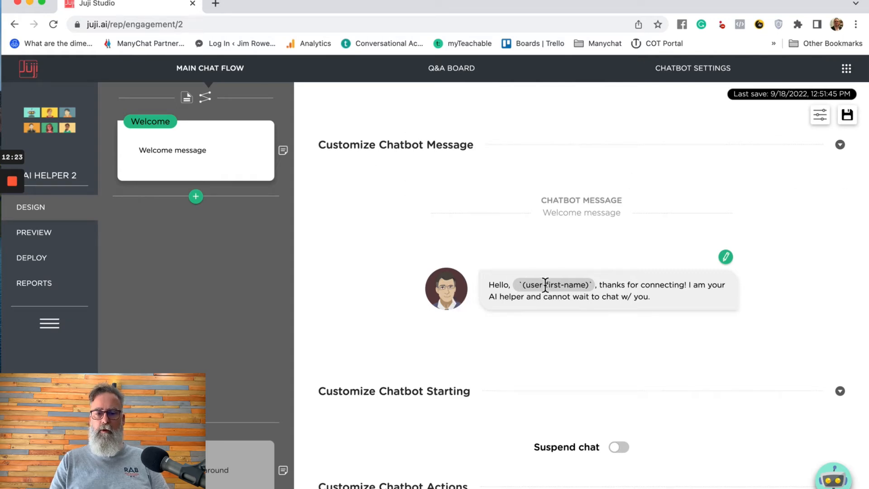
- Replace the message ending with 'Welcome to my restaurant.', correcting 'top' to 'to'
click(678, 297)
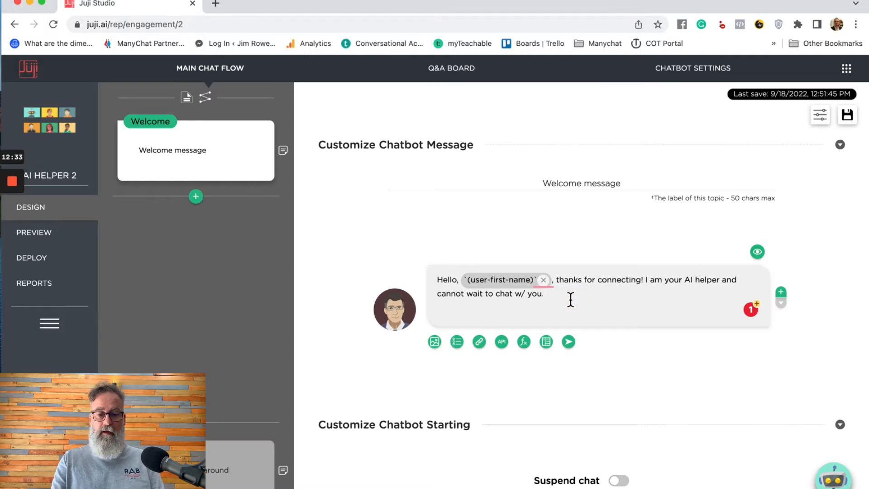
key(BackSpace)
key(BackSpace)
key(BackSpace)
key(BackSpace)
key(BackSpace)
key(BackSpace)
key(BackSpace)
key(BackSpace)
key(BackSpace)
key(BackSpace)
key(BackSpace)
key(BackSpace)
key(BackSpace)
key(BackSpace)
key(BackSpace)
key(BackSpace)
key(BackSpace)
key(BackSpace)
key(BackSpace)
key(BackSpace)
key(BackSpace)
key(BackSpace)
key(BackSpace)
key(BackSpace)
key(BackSpace)
key(BackSpace)
key(BackSpace)
key(BackSpace)
key(BackSpace)
key(BackSpace)
key(BackSpace)
key(BackSpace)
key(BackSpace)
key(BackSpace)
key(BackSpace)
key(BackSpace)
key(BackSpace)
key(BackSpace)
key(BackSpace)
key(BackSpace)
key(BackSpace)
key(BackSpace)
key(BackSpace)
key(BackSpace)
key(BackSpace)
key(BackSpace)
key(BackSpace)
key(BackSpace)
key(BackSpace)
key(BackSpace)
key(BackSpace)
key(BackSpace)
key(BackSpace)
key(BackSpace)
key(BackSpace)
key(BackSpace)
key(BackSpace)
key(BackSpace)
key(BackSpace)
key(BackSpace)
key(BackSpace)
key(BackSpace)
key(BackSpace)
key(BackSpace)
key(BackSpace)
key(BackSpace)
text(Welcome top my restaurant.)
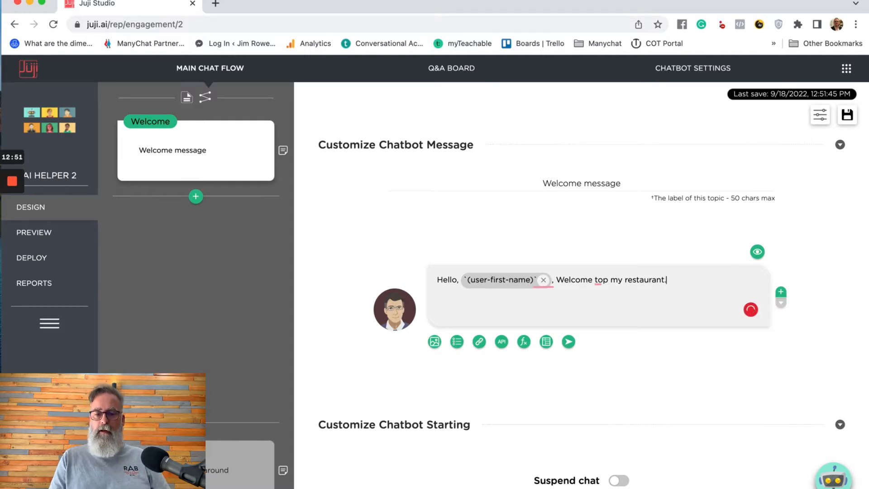
mouse_move(602, 285)
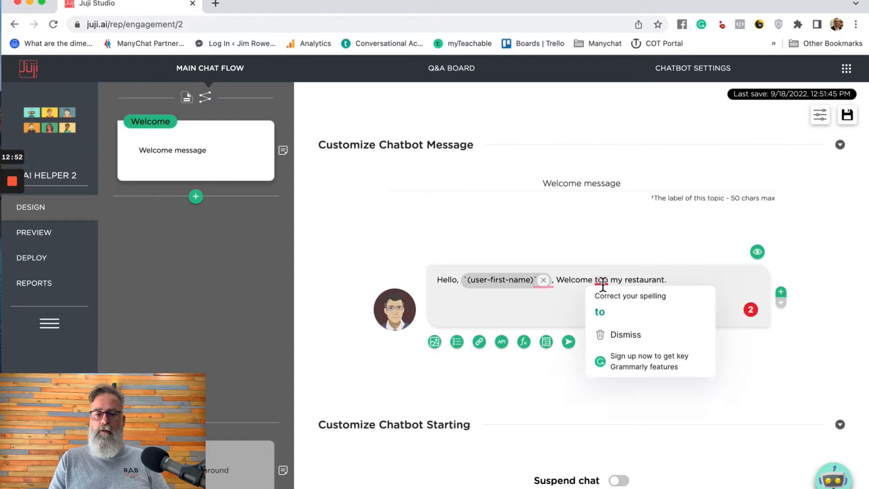
click(602, 312)
click(679, 282)
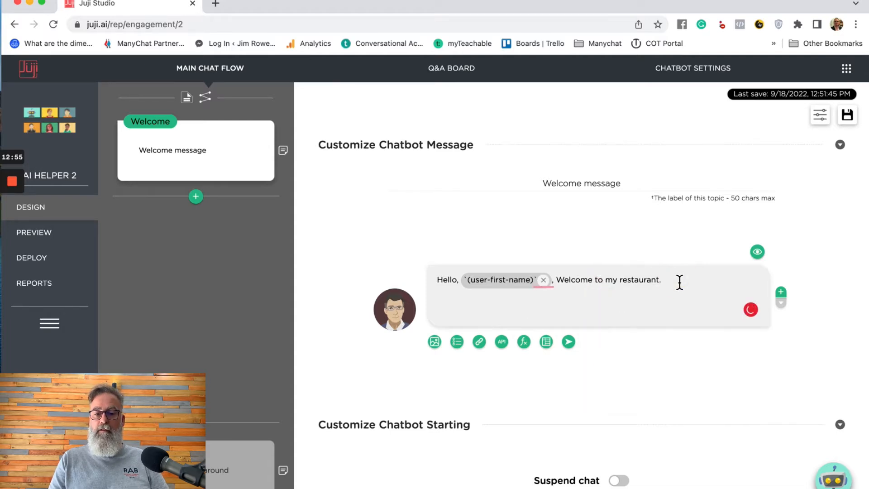
key(ctrl+Up)
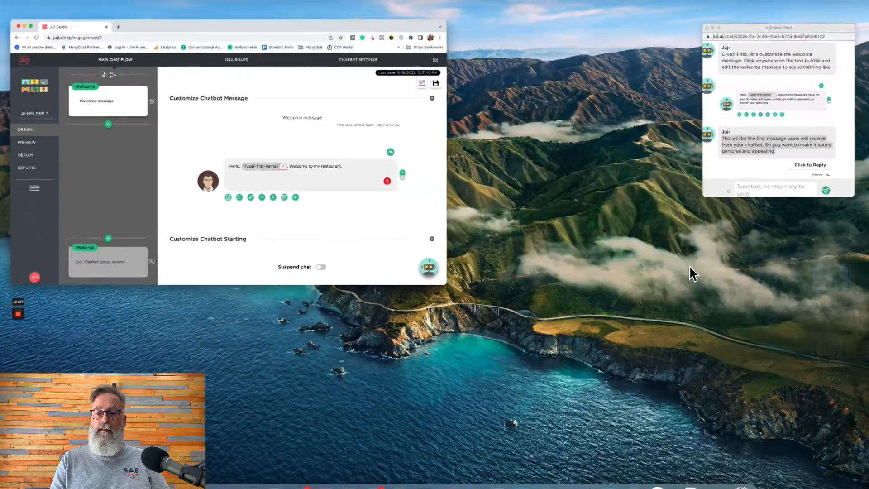
click(780, 130)
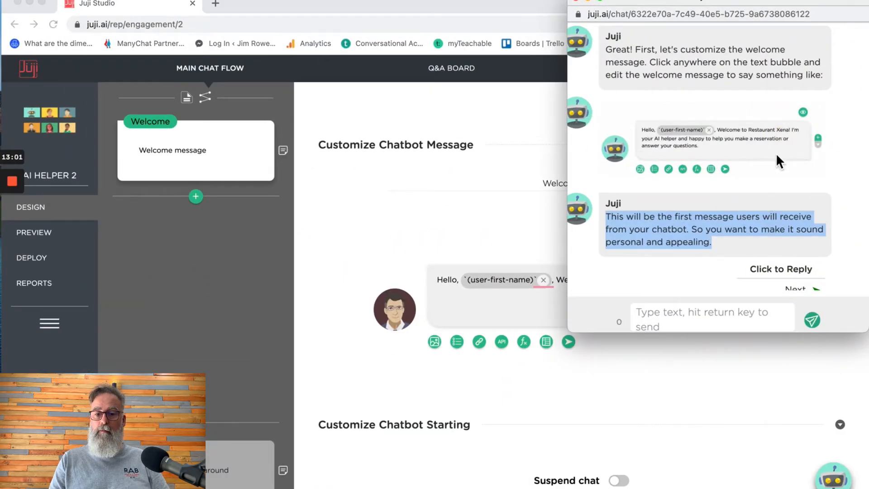
- Append 'I'm your AI helper and happy to' to the welcome message
click(497, 319)
text(I'm your)
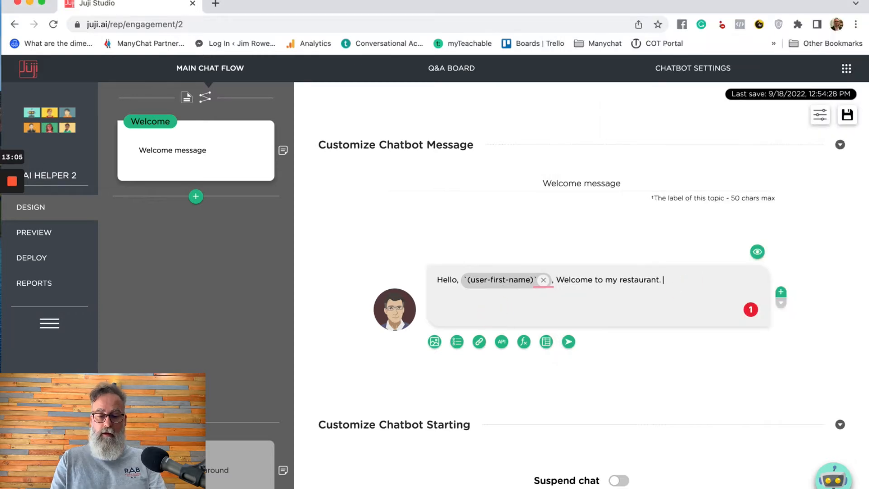
text( A)
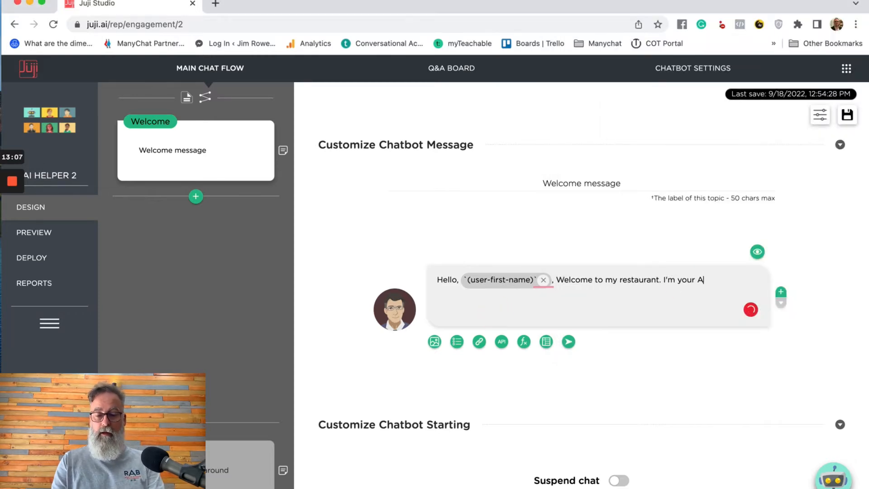
text(I helper)
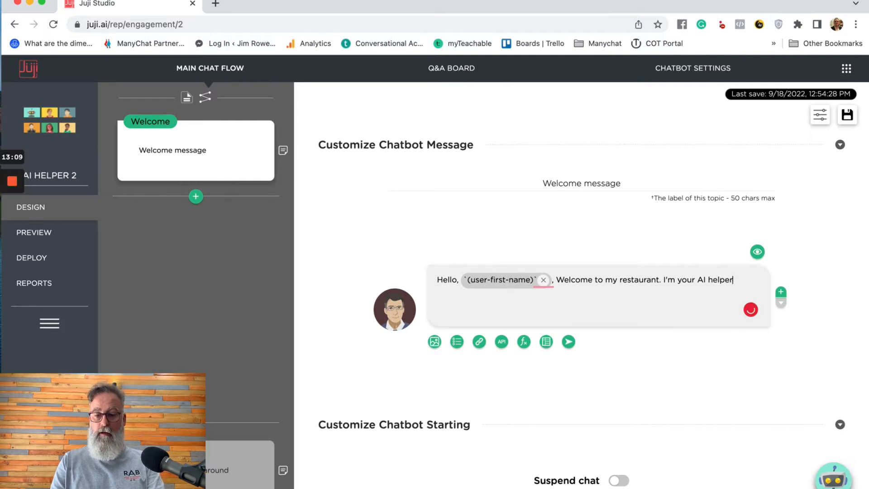
text( and happy to)
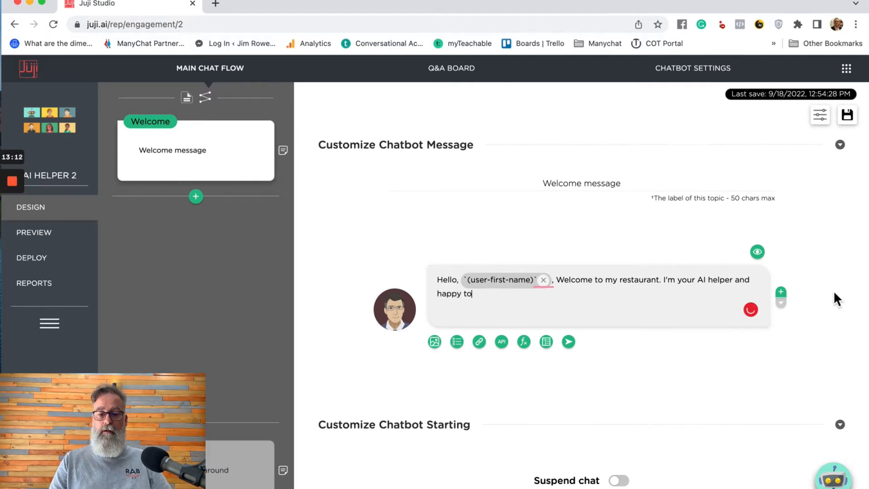
key(ctrl+Up)
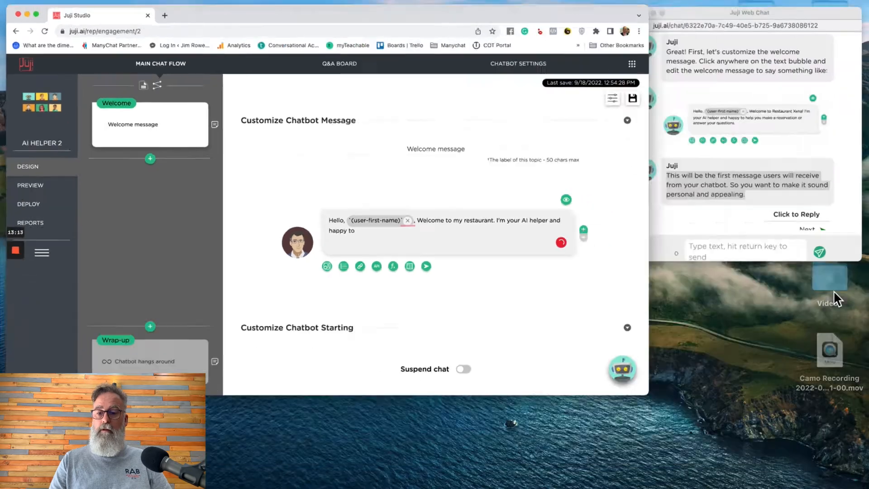
click(831, 131)
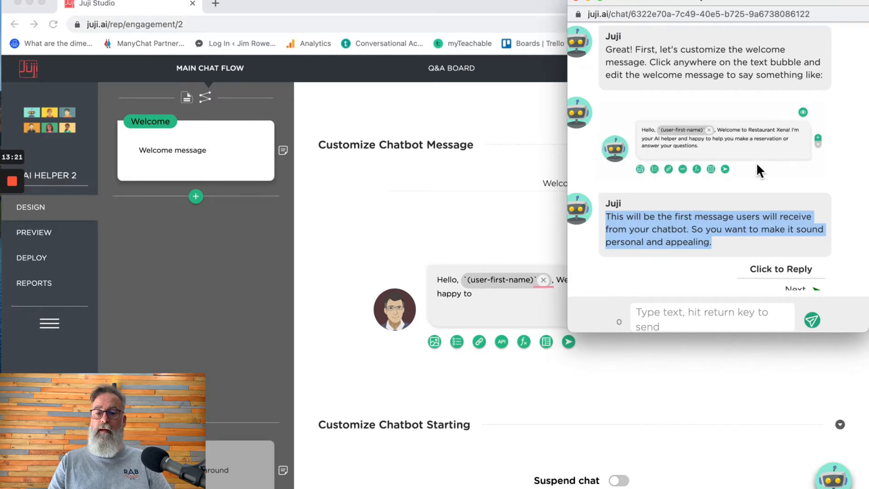
- Finish the sentence with 'help you make a reservation or answer your questions.'
click(512, 314)
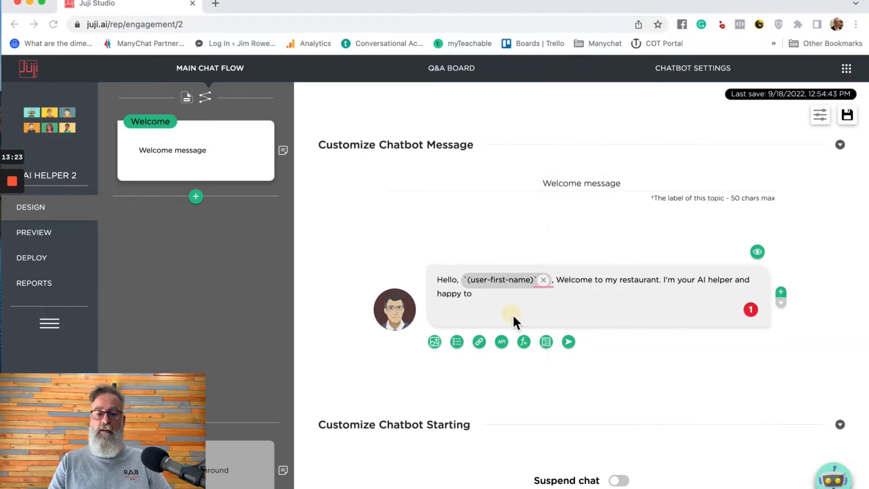
click(488, 297)
text(he)
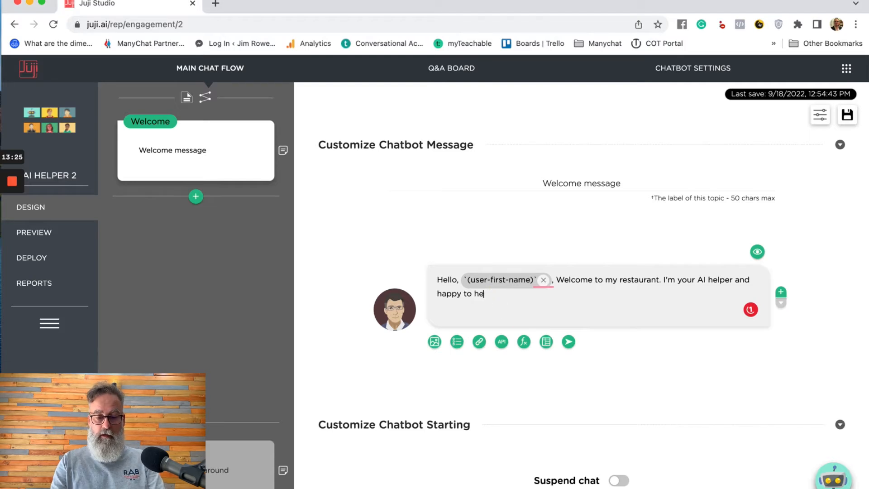
text(lp you make a reservation )
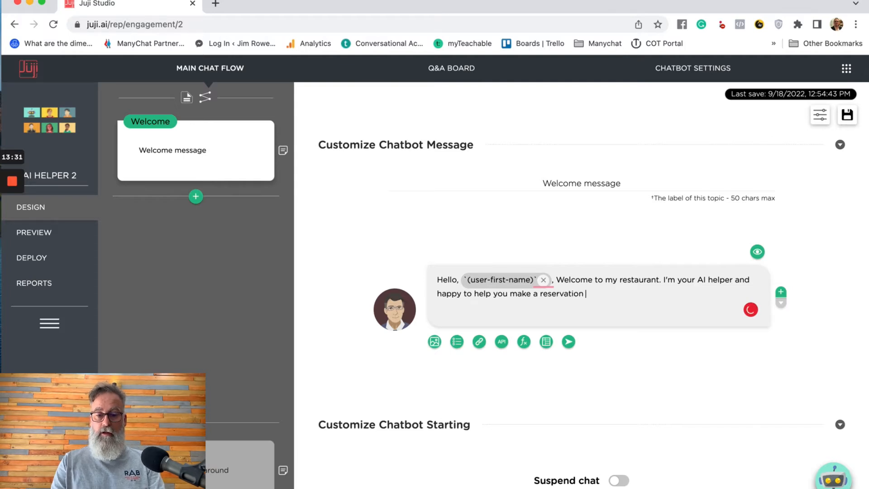
text(or ans)
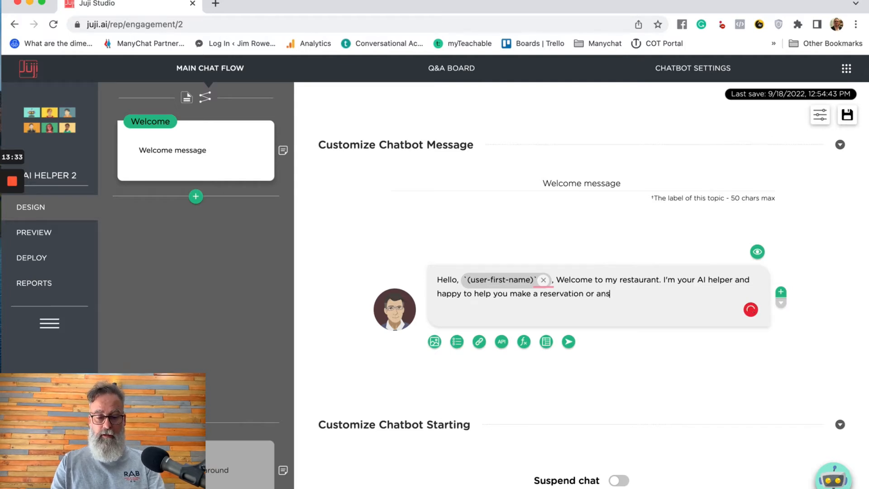
text(wer your questions.)
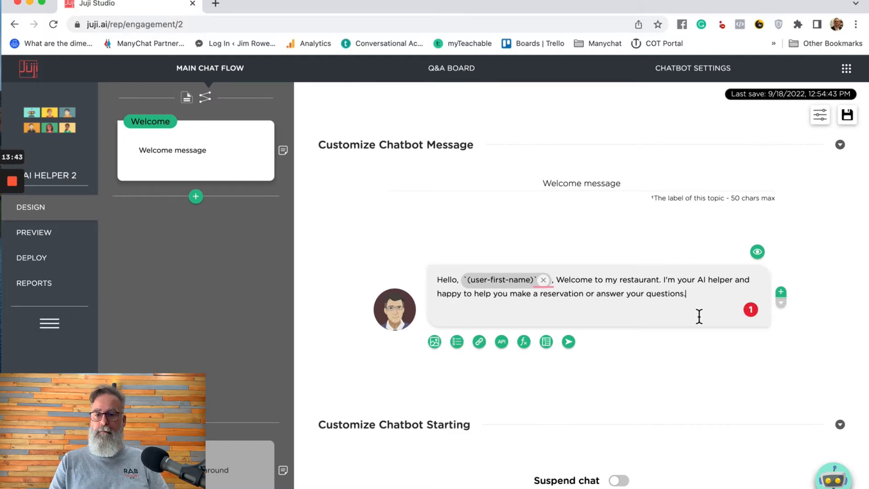
key(ctrl+Up)
click(807, 123)
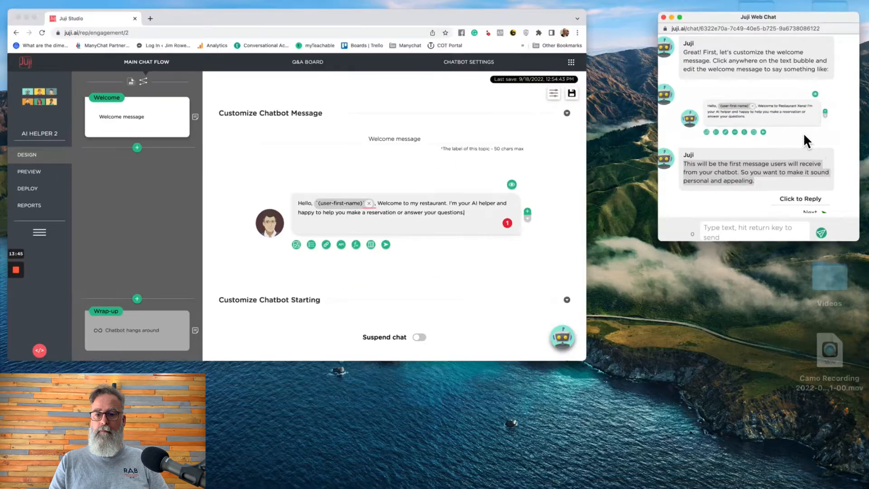
- Advance the tutorial chat to its add-a-topic step and bring the chatbot editor back
scroll(727, 254, down, 2)
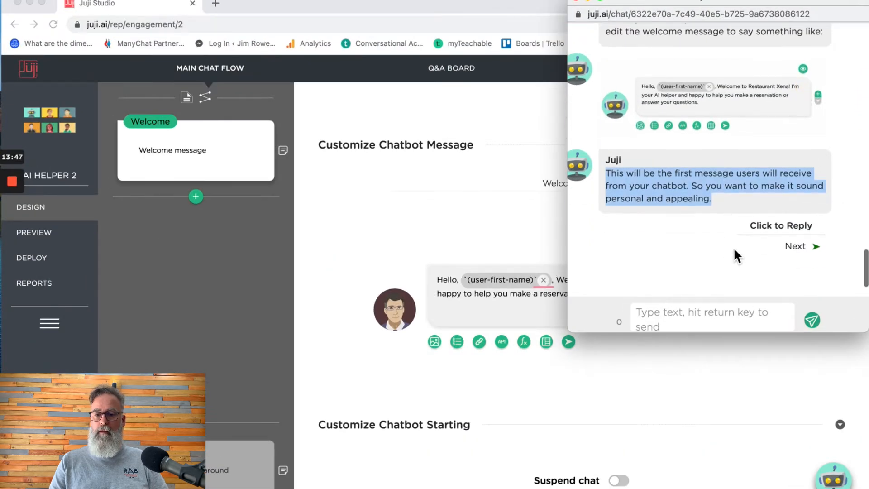
click(805, 249)
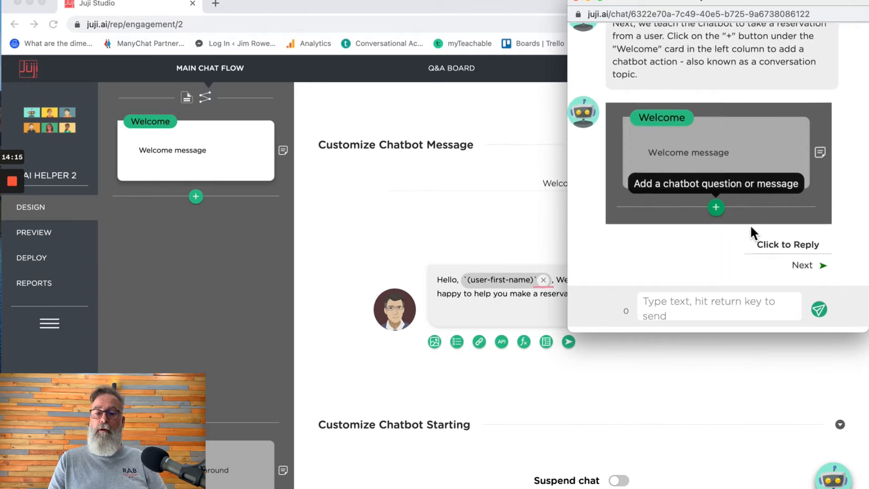
click(505, 196)
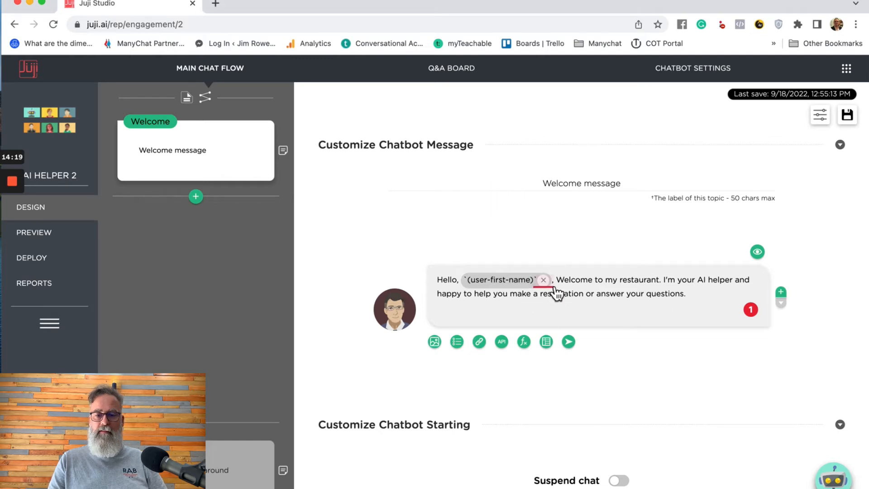
mouse_move(552, 291)
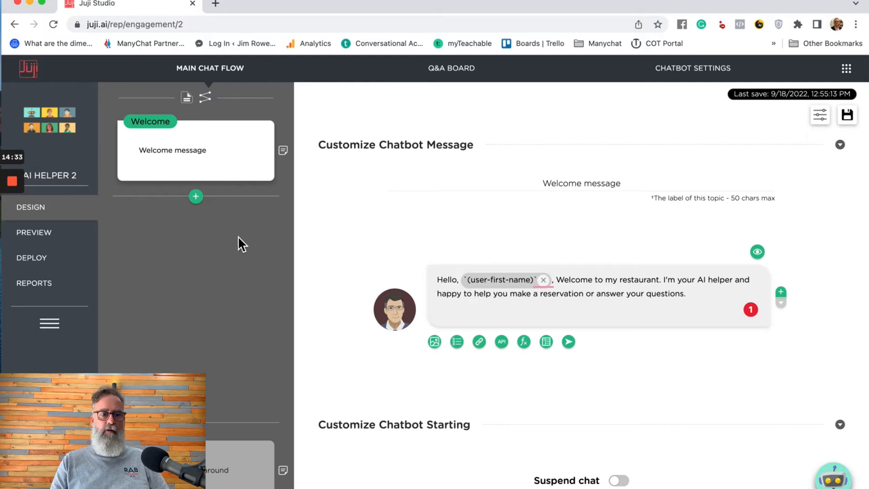
- Add a new topic T1 after the Welcome message and advance the tutorial chat
click(195, 196)
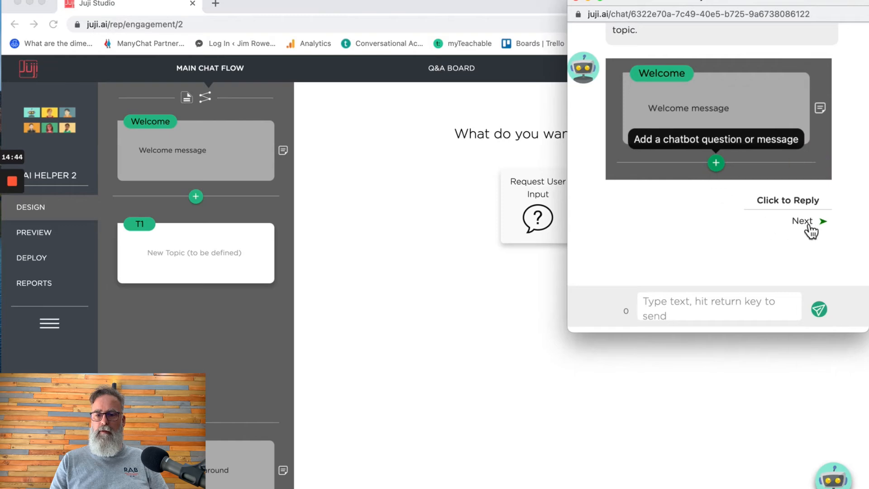
click(808, 224)
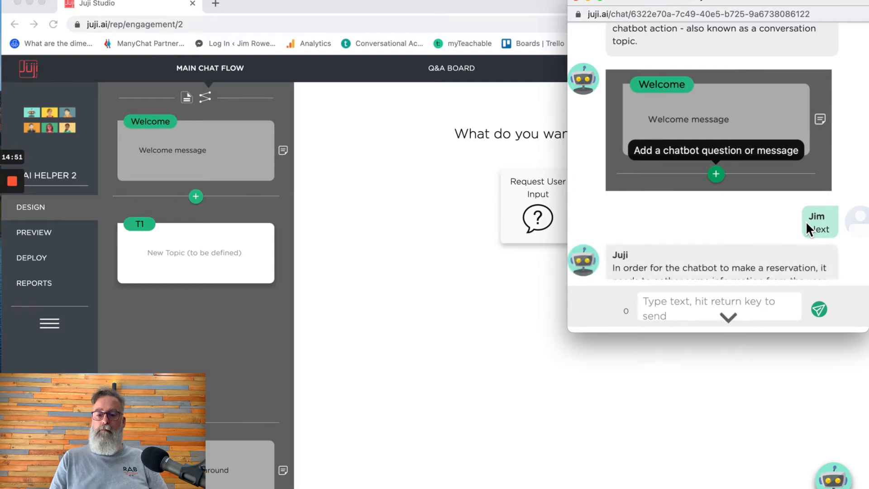
scroll(725, 246, down, 3)
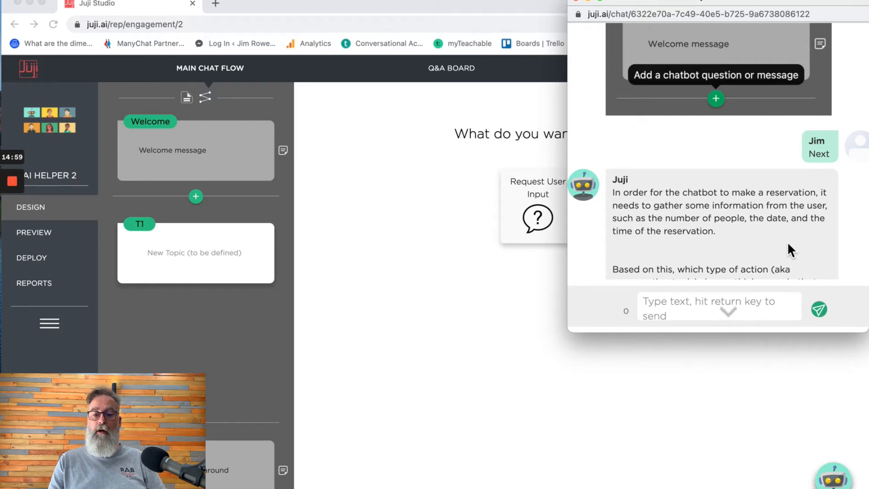
scroll(787, 241, down, 2)
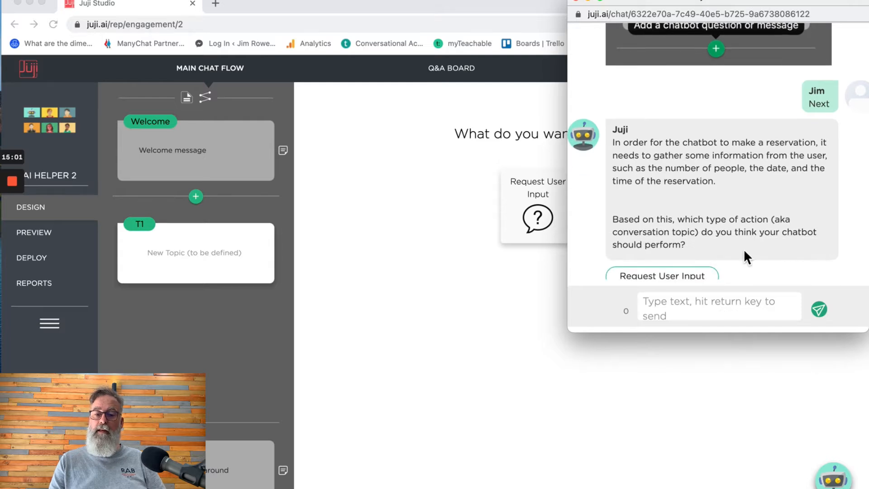
scroll(747, 257, down, 2)
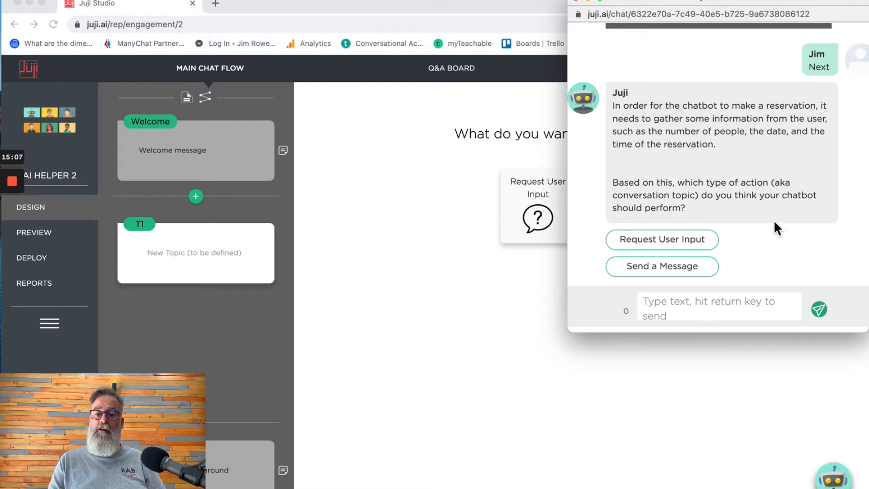
scroll(773, 219, down, 2)
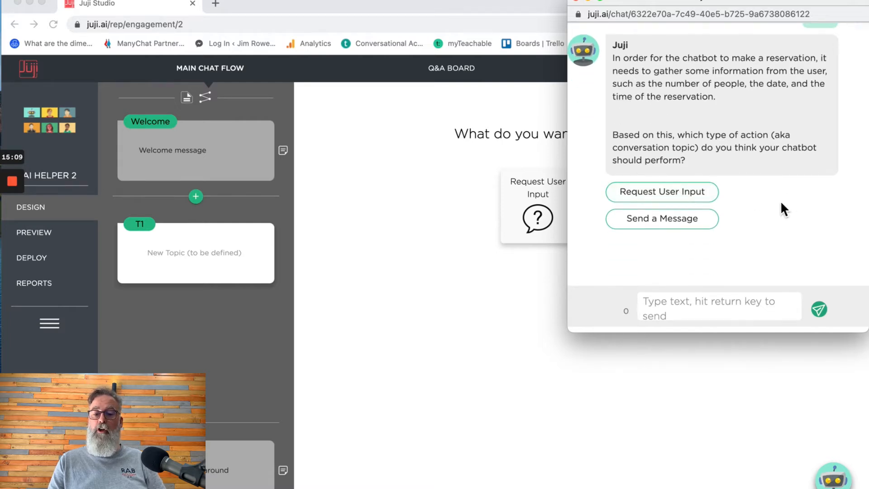
- Tell the guide the topic requests user input as a multi-answer multiple-choice question
click(672, 192)
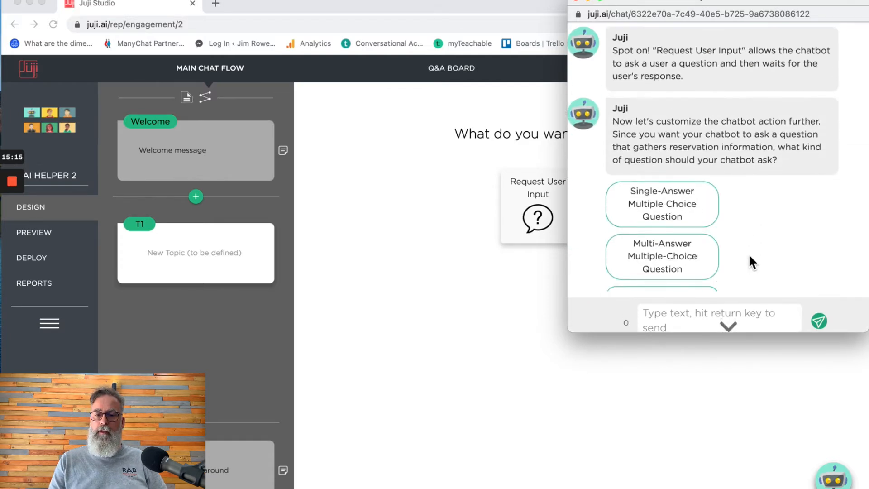
scroll(720, 102, up, 3)
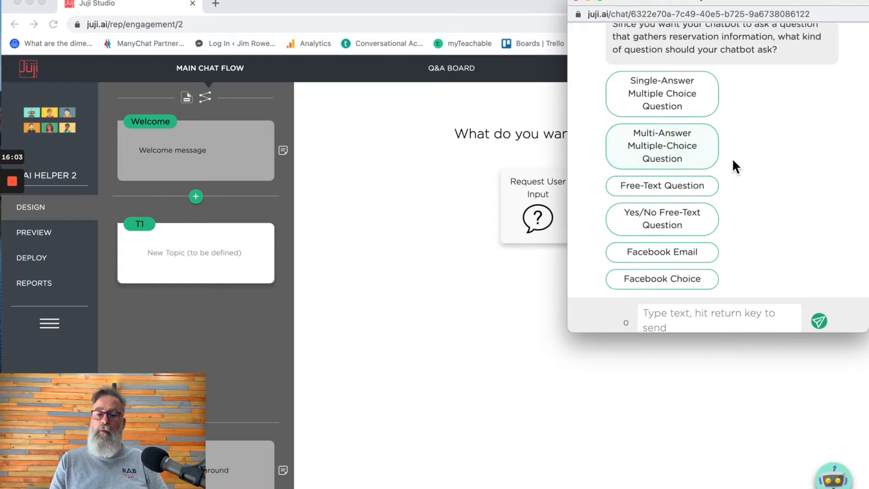
click(665, 154)
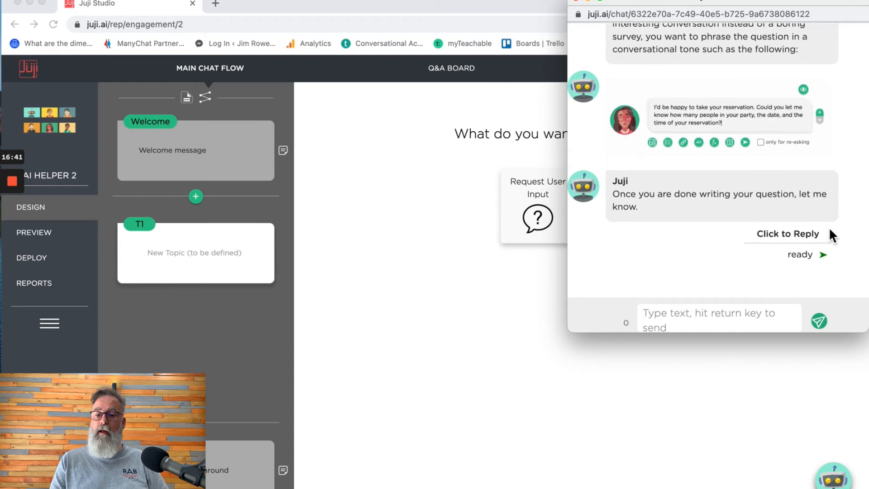
- Set T1 to Request User Input as a Free-Text Question and open its chatbot message bubble
click(532, 222)
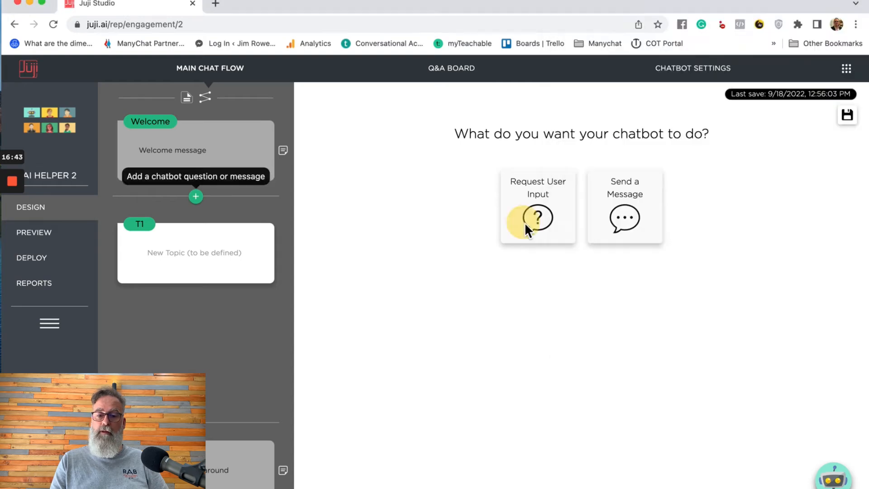
click(538, 220)
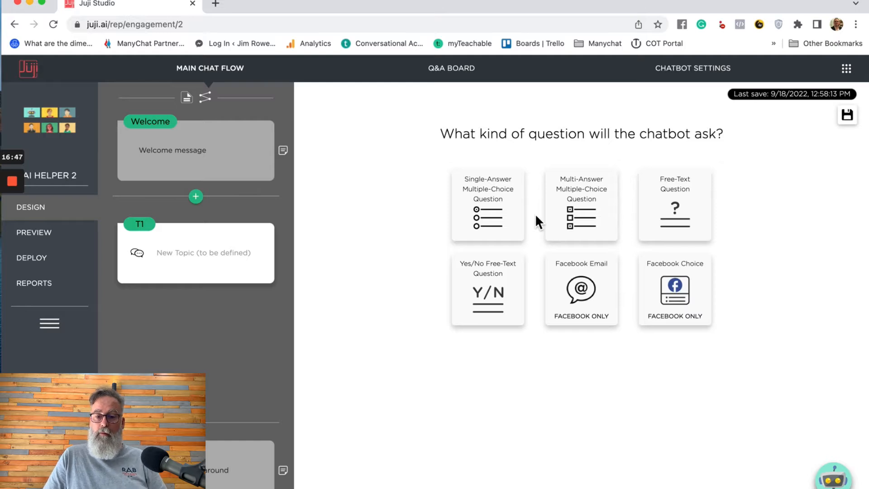
click(675, 207)
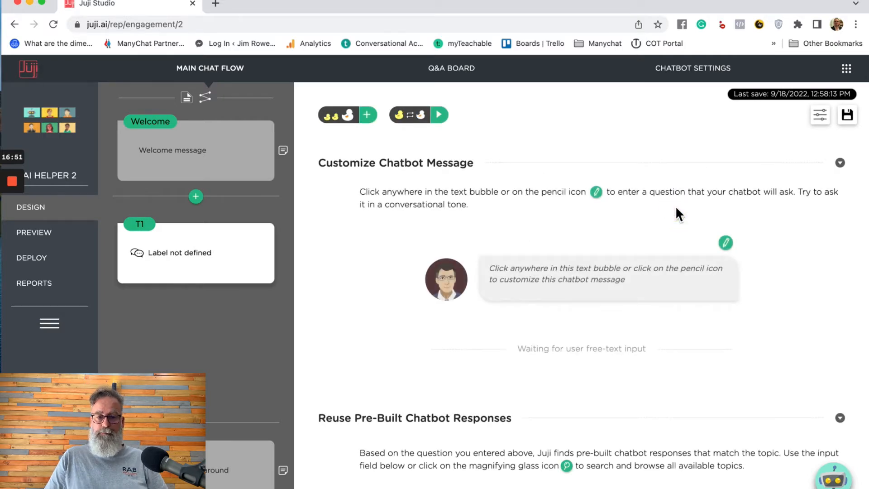
click(612, 286)
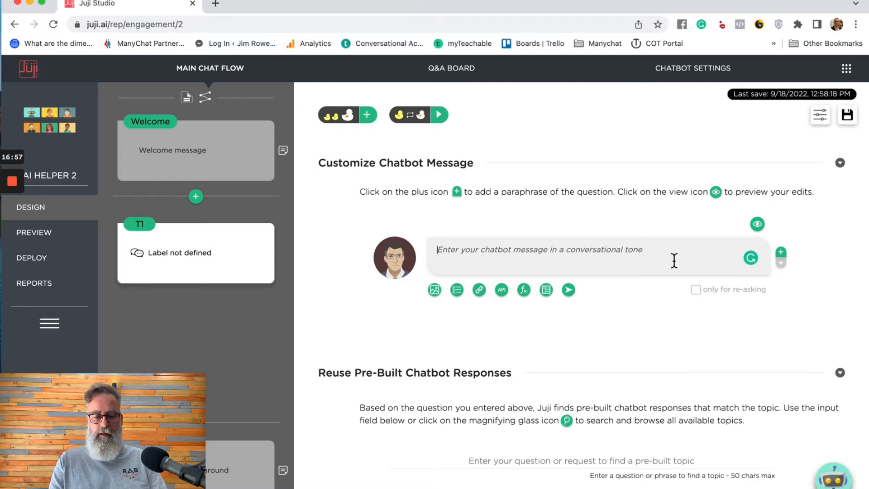
- Write T1's chatbot message "Let's get your reservation booked." and start a new line
text(LEt's g)
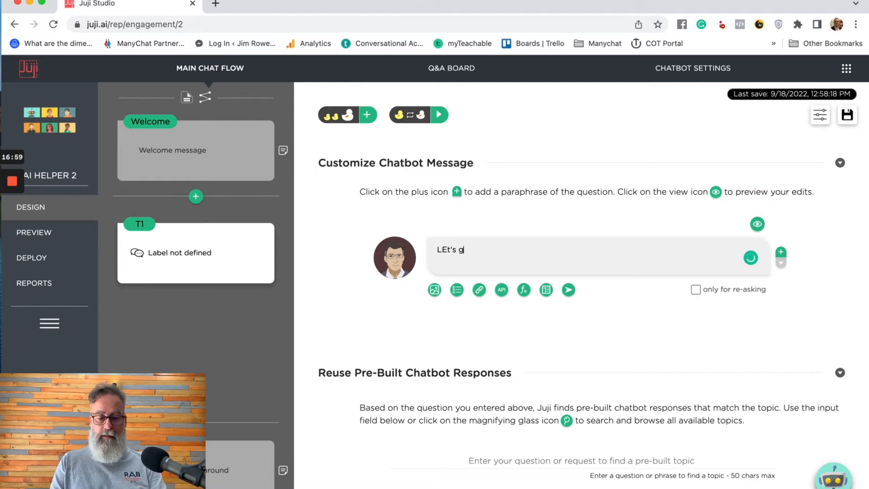
text(et th)
key(BackSpace)
key(BackSpace)
key(BackSpace)
key(BackSpace)
key(BackSpace)
key(BackSpace)
key(BackSpace)
key(BackSpace)
key(BackSpace)
key(BackSpace)
key(BackSpace)
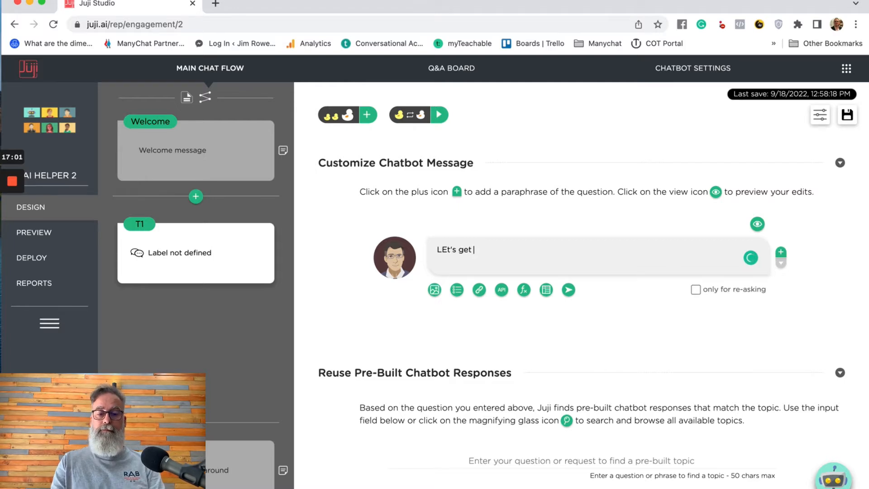
text(et's get)
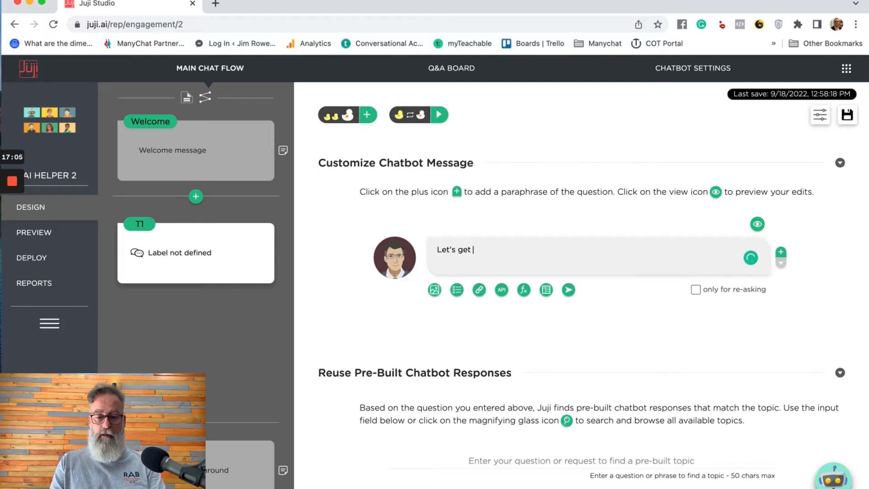
text( your re)
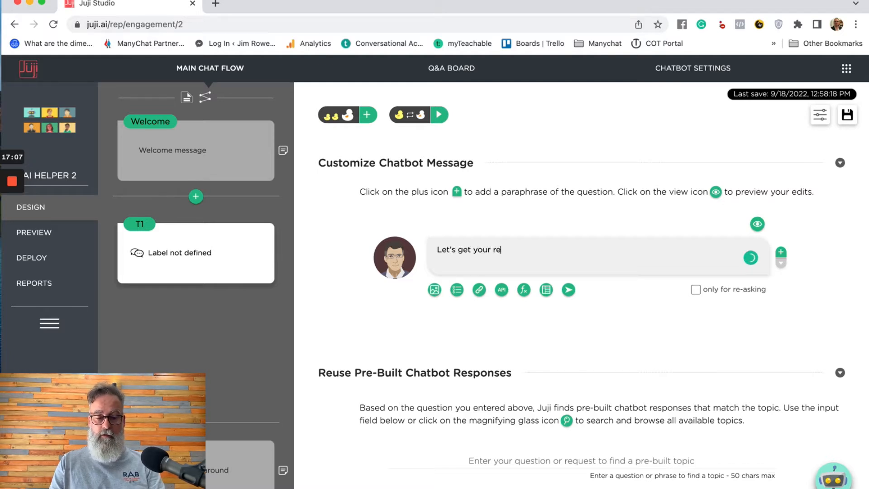
text(servation )
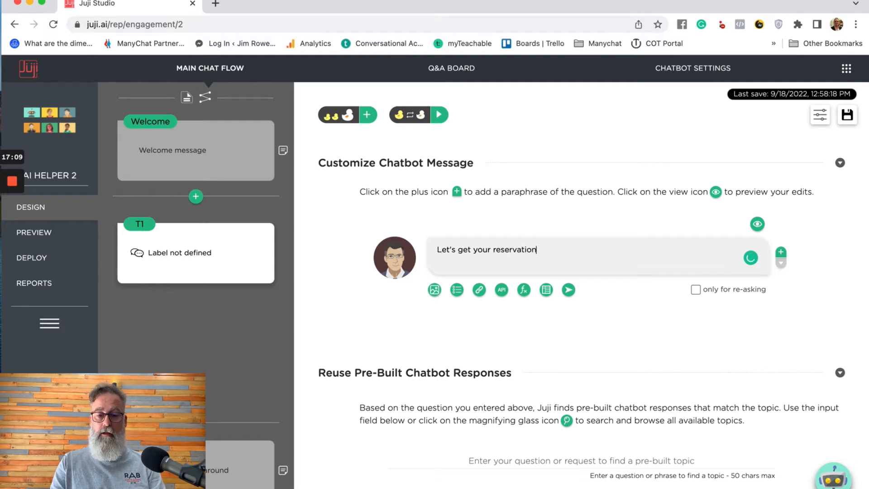
text(book)
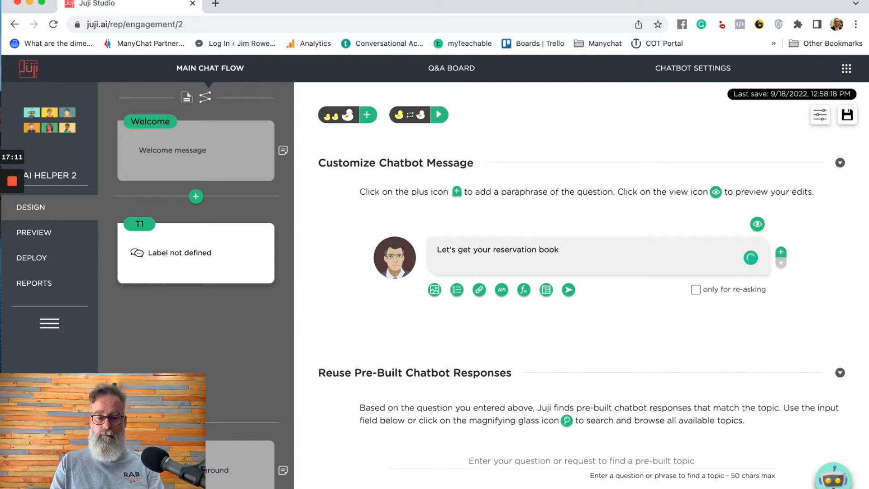
text(ed.)
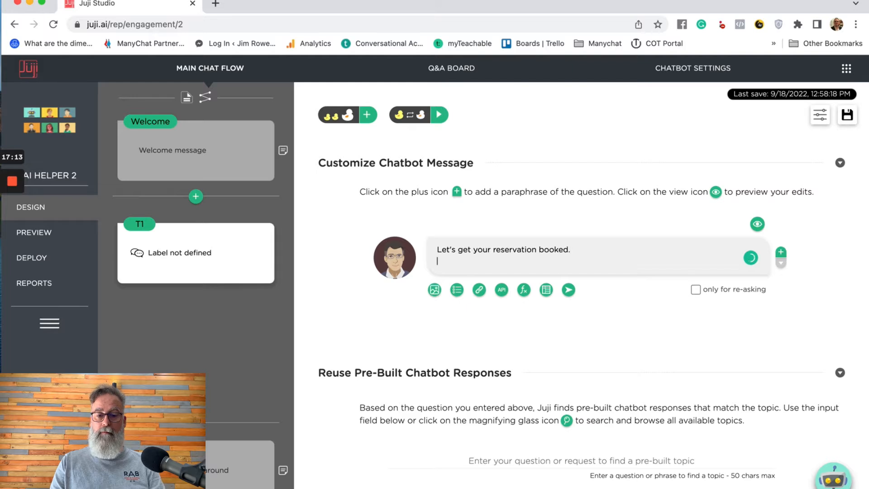
key(Return)
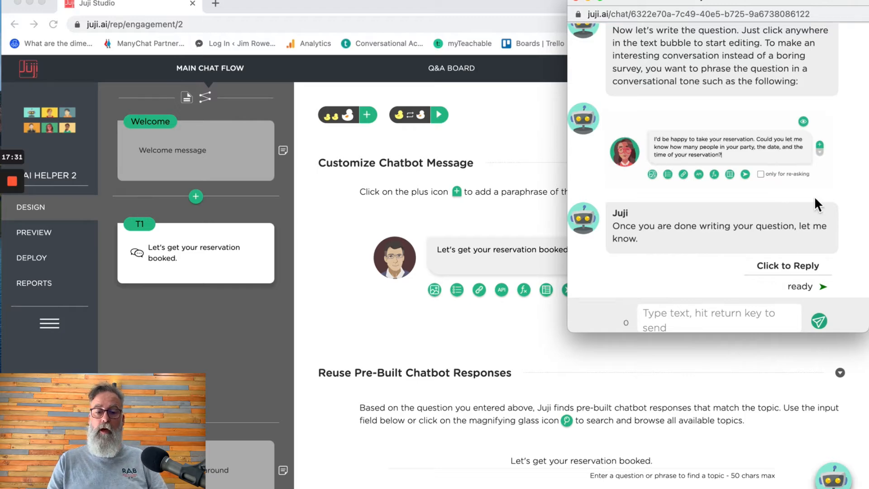
- Add a second line asking how many people the reservation is for and the preferred date and time
click(523, 265)
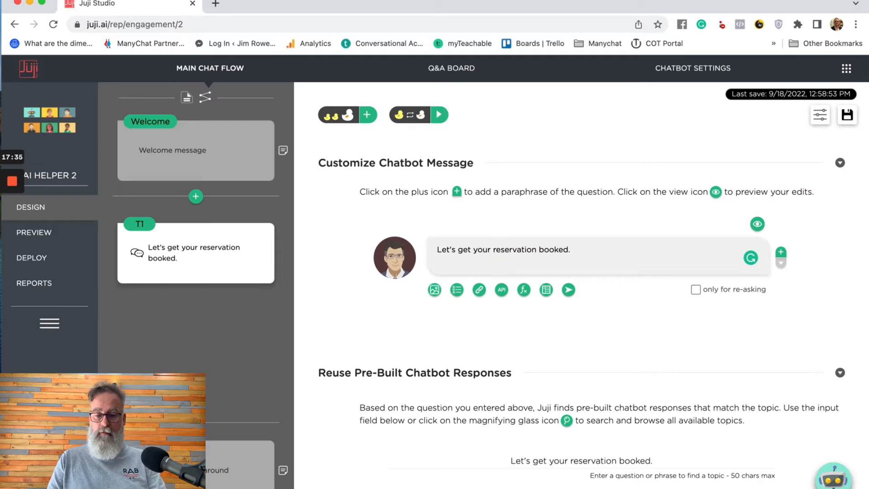
key(Return)
text(Ca)
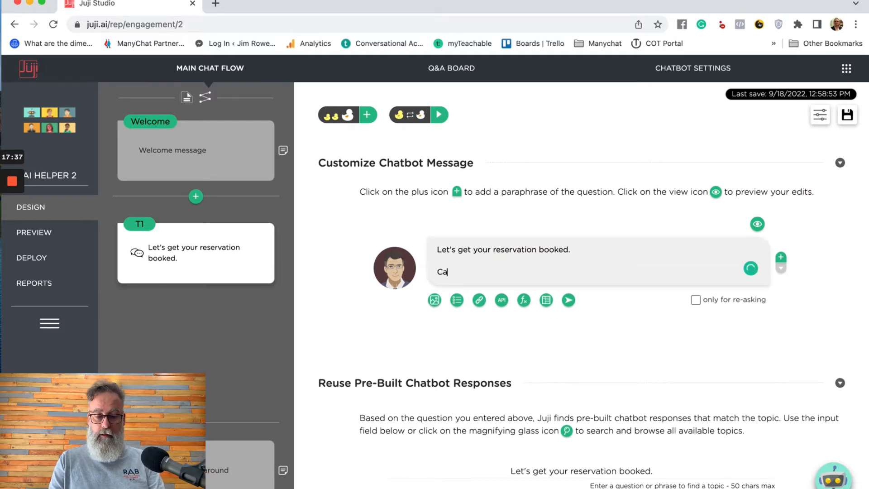
text(n you let me kno)
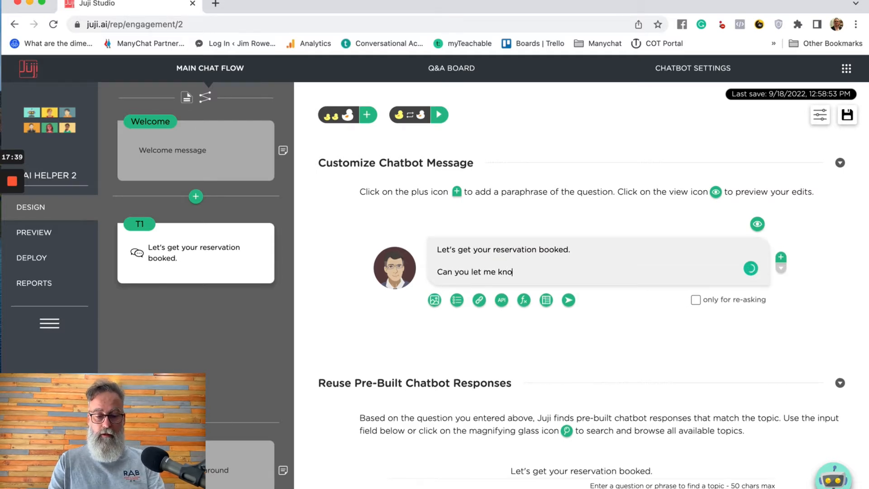
text(w me)
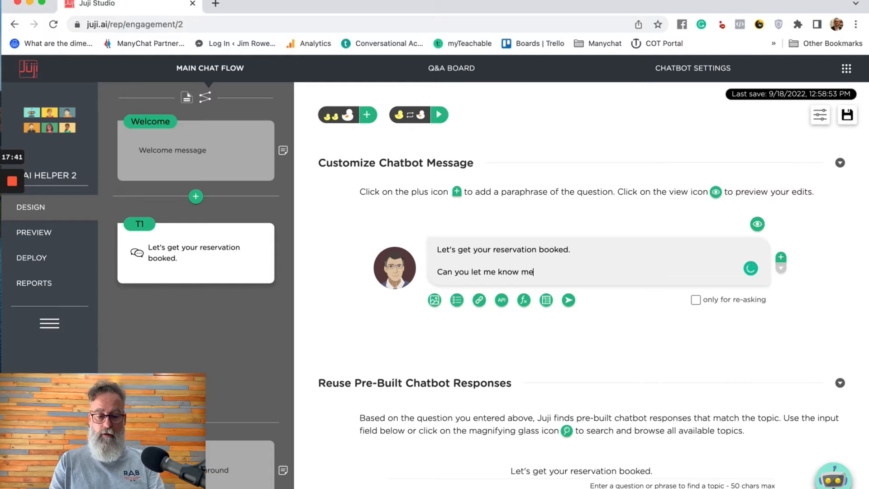
text( know how may people)
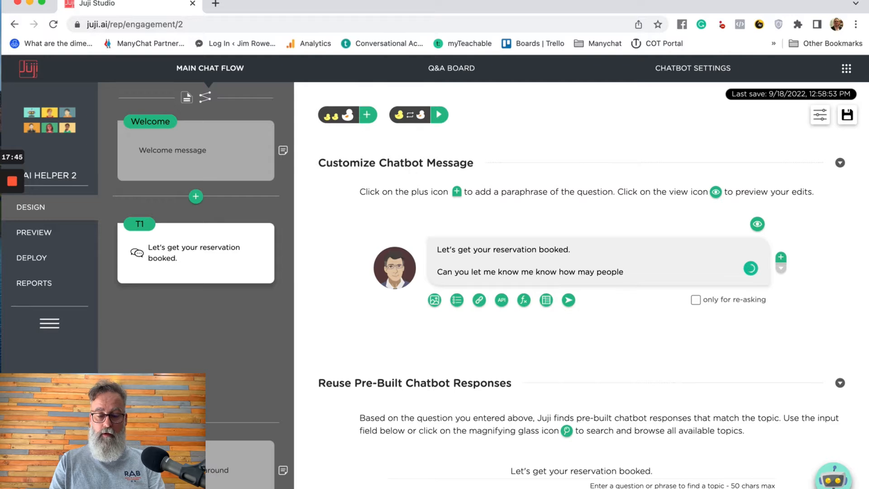
text( is that)
key(BackSpace)
key(BackSpace)
key(BackSpace)
key(BackSpace)
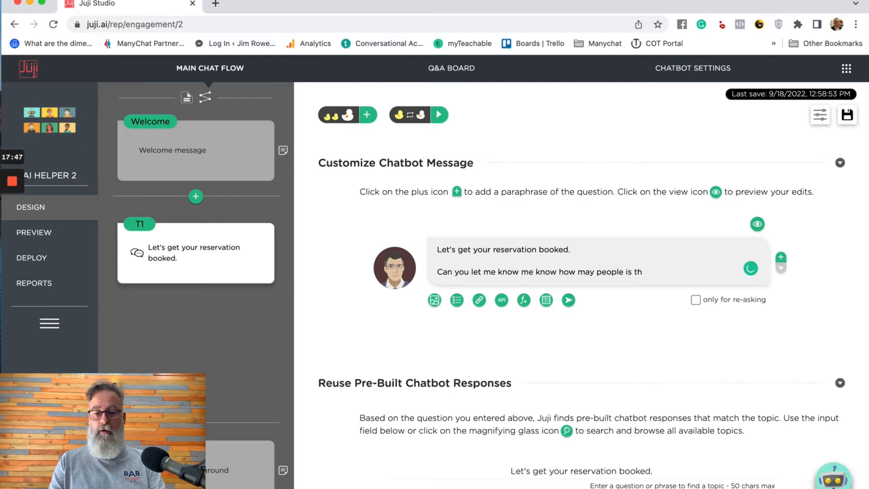
text(your res)
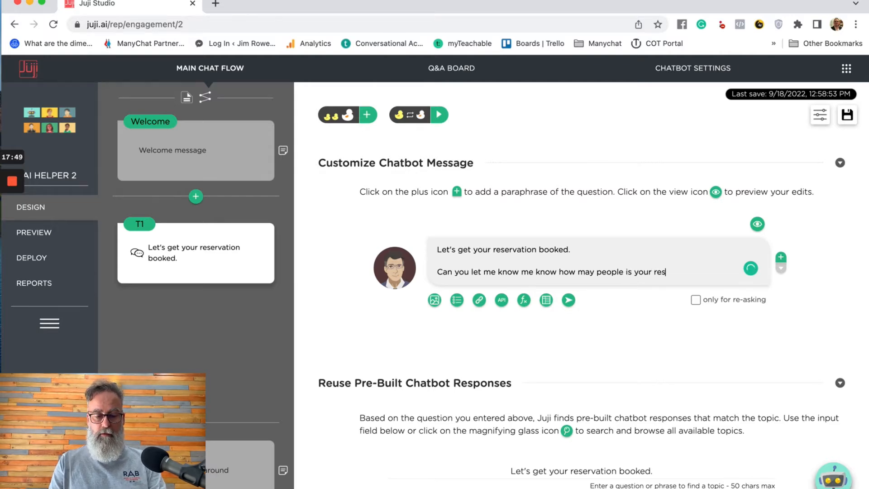
text(ervation)
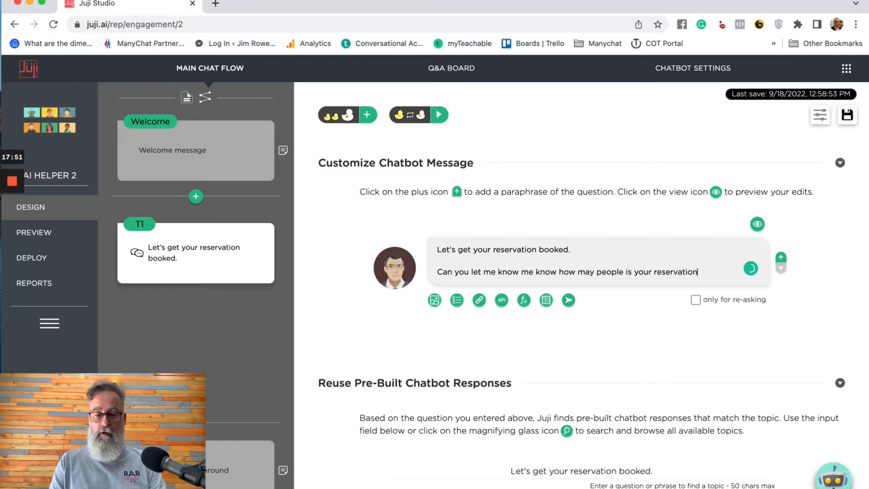
text( for)
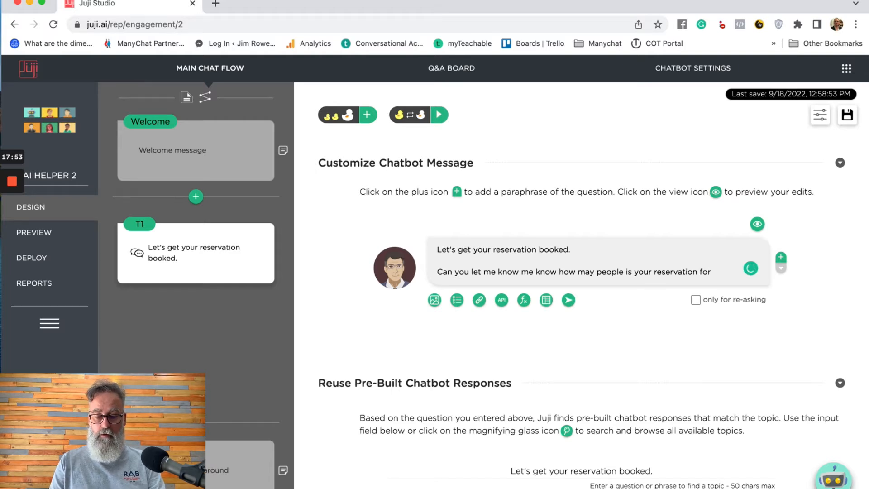
text(, )
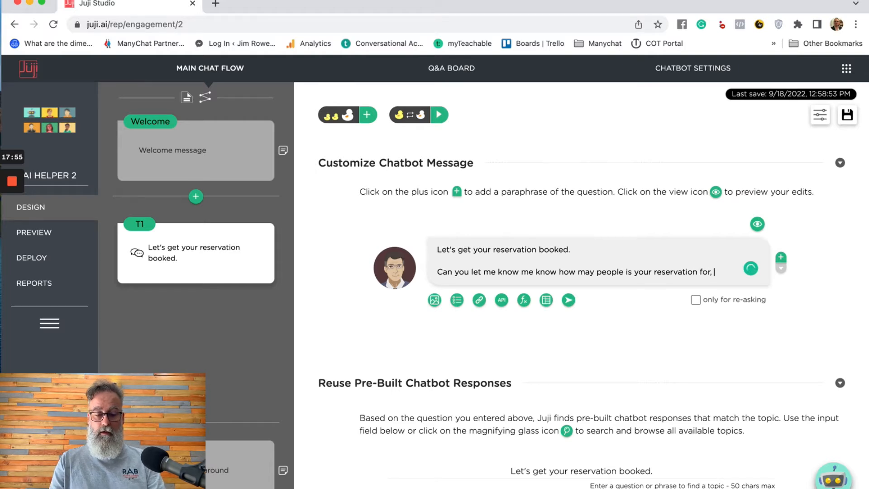
text(as)
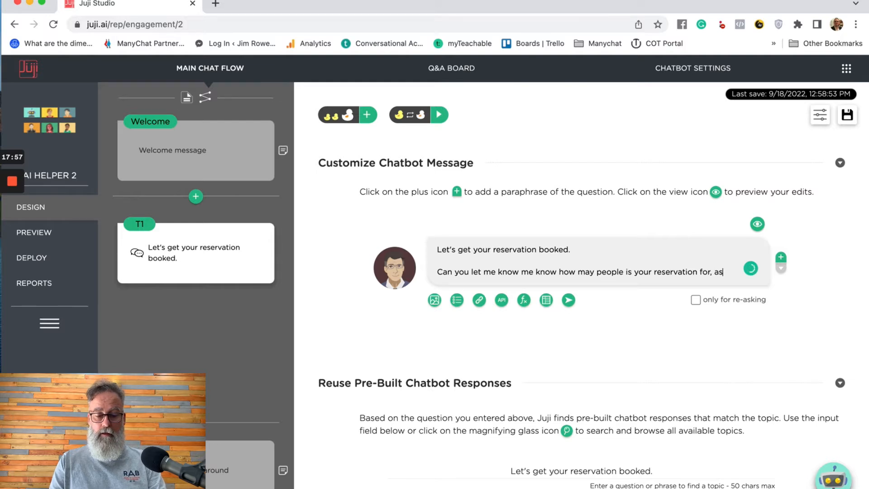
text( well as the)
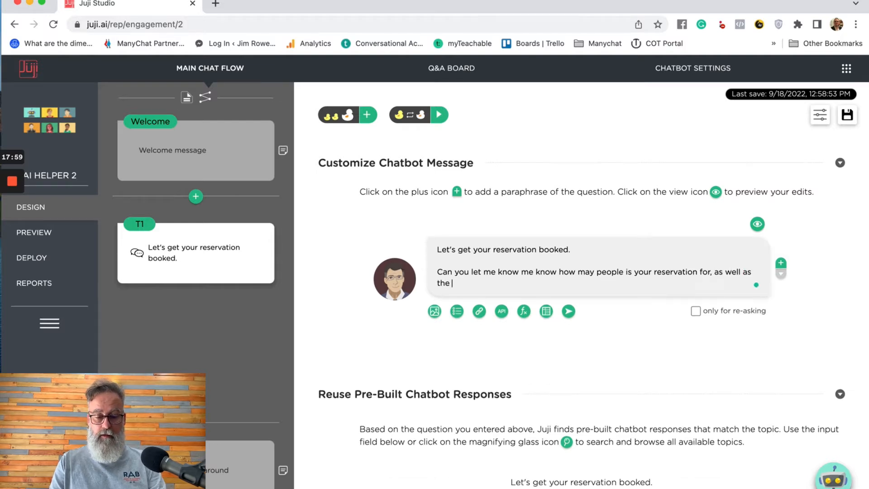
text( p)
key(BackSpace)
key(BackSpace)
key(BackSpace)
key(BackSpace)
key(BackSpace)
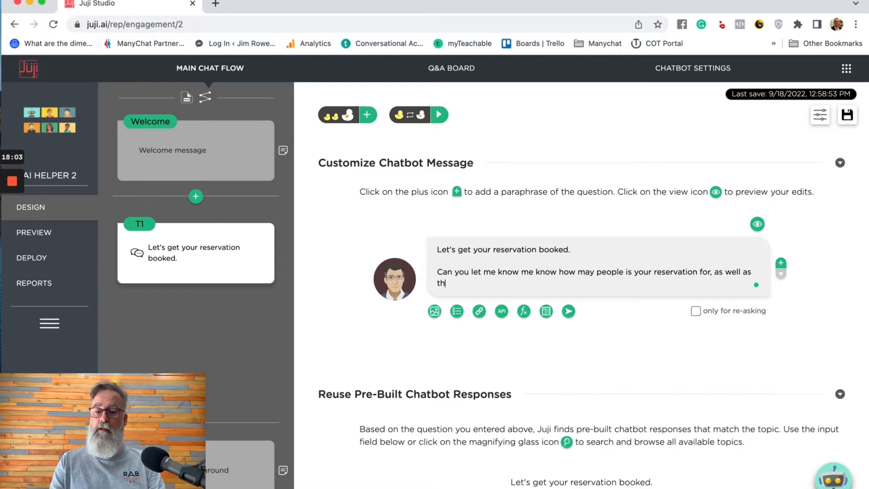
text(your )
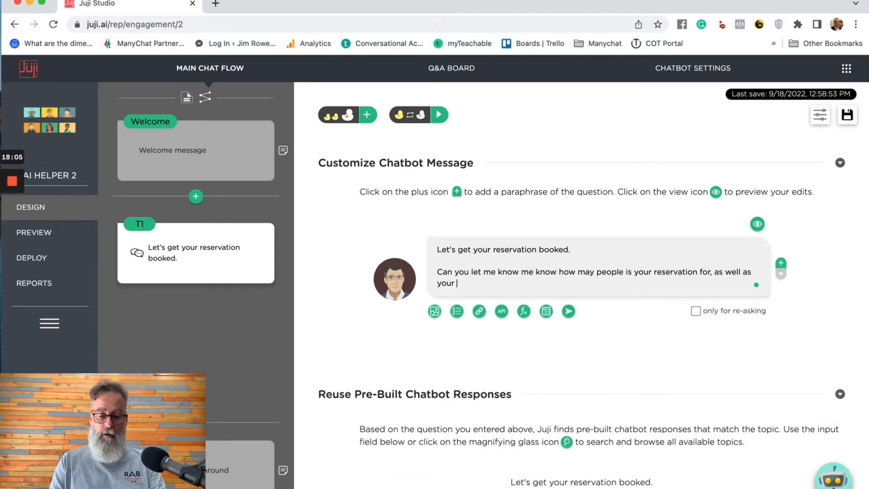
text(prefered d)
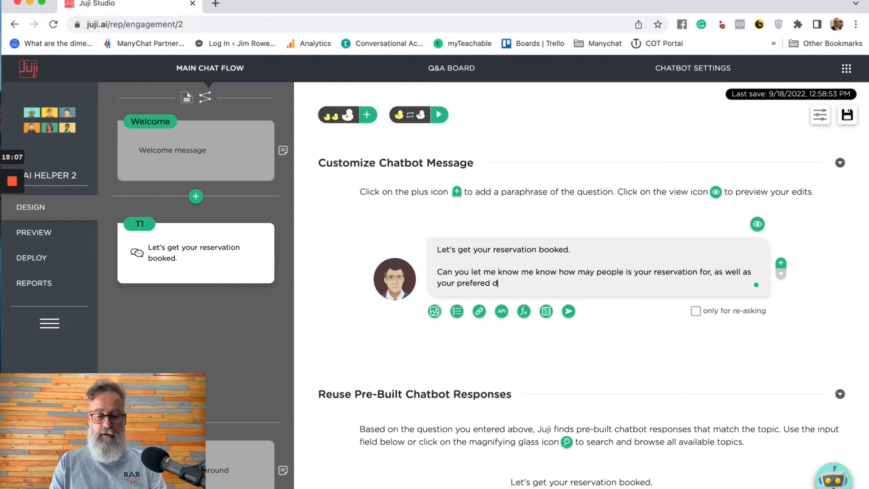
text(ate and time?)
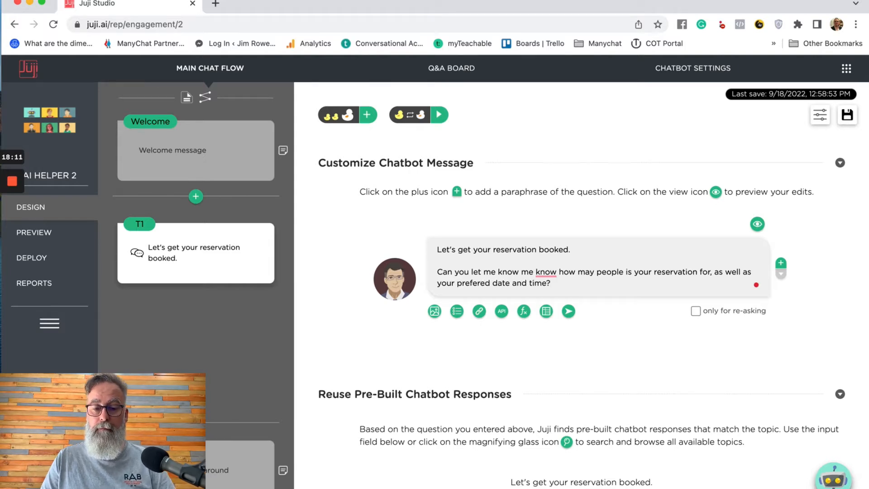
- Remove the duplicated "me know", change "may" to "many", then switch to the Juji Web Chat guide
click(545, 274)
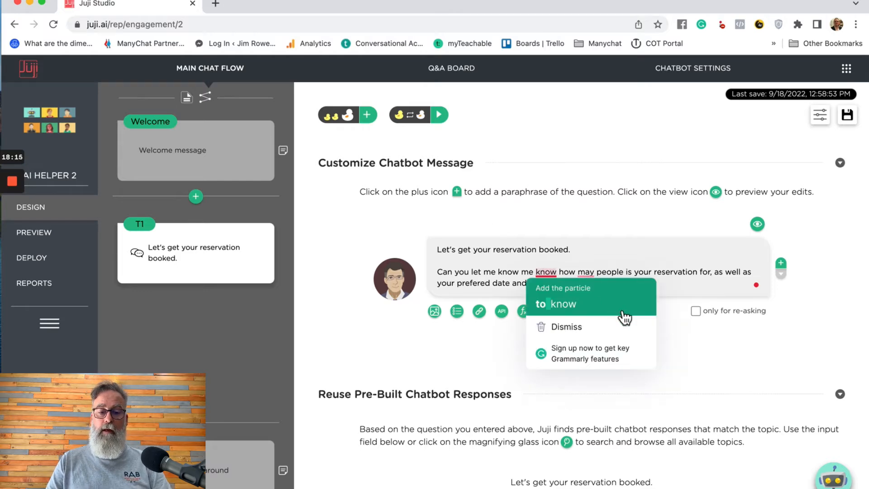
click(533, 274)
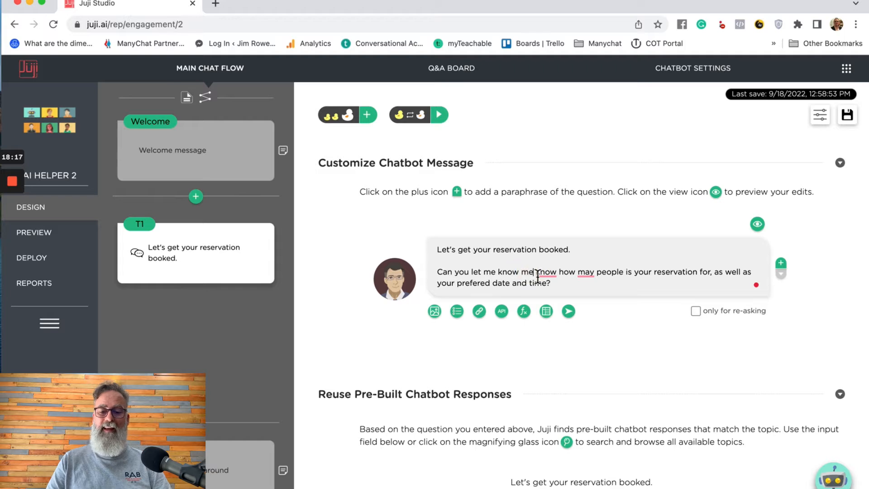
click(537, 273)
key(BackSpace)
key(BackSpace)
key(BackSpace)
key(BackSpace)
key(BackSpace)
key(BackSpace)
key(BackSpace)
key(BackSpace)
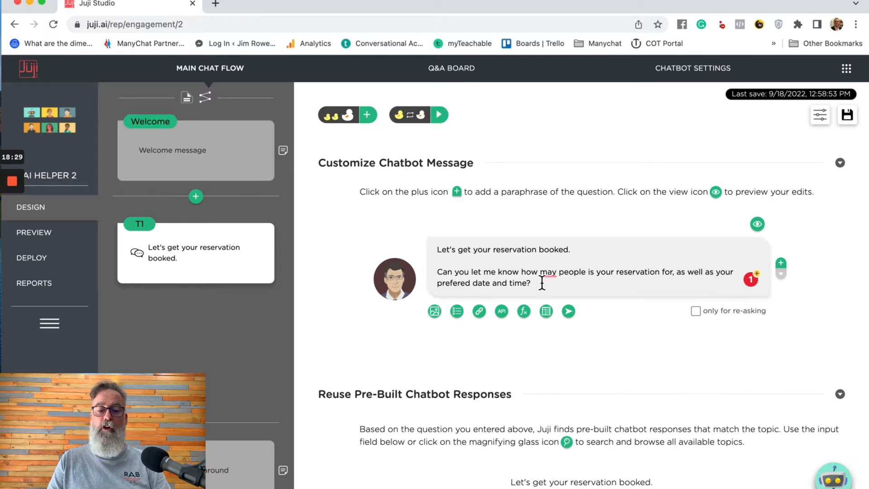
mouse_move(552, 274)
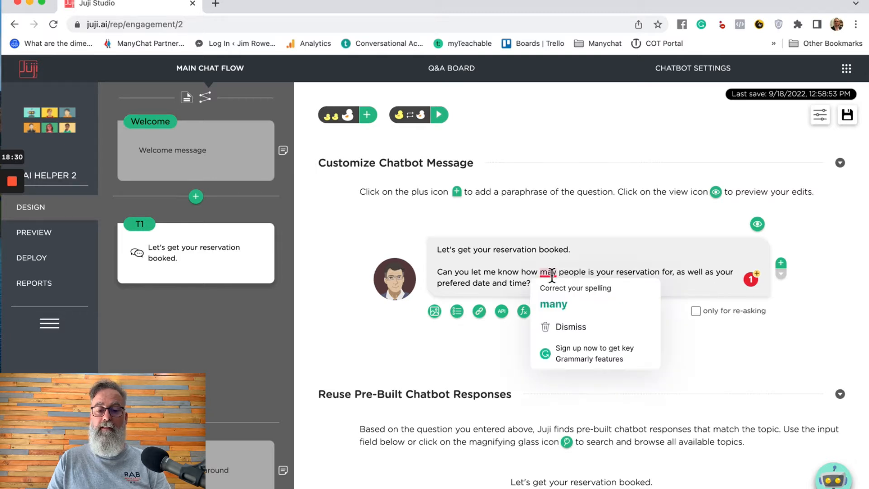
click(554, 303)
key(ctrl+Up)
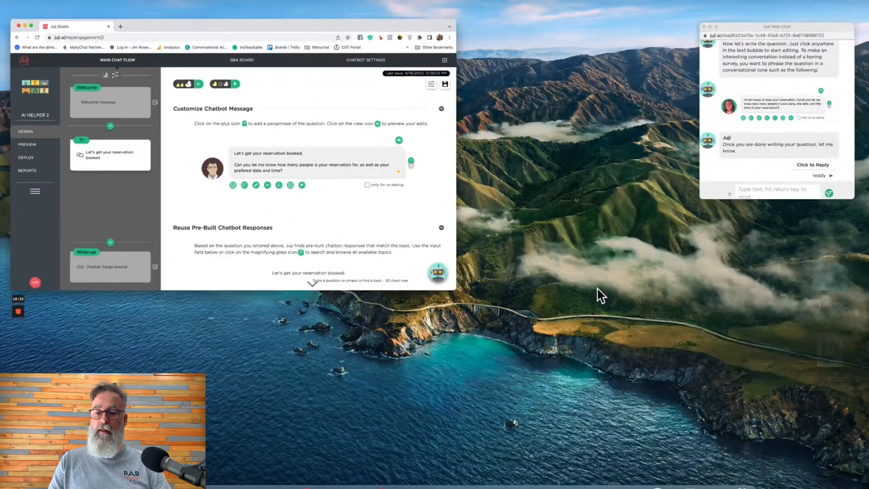
click(809, 143)
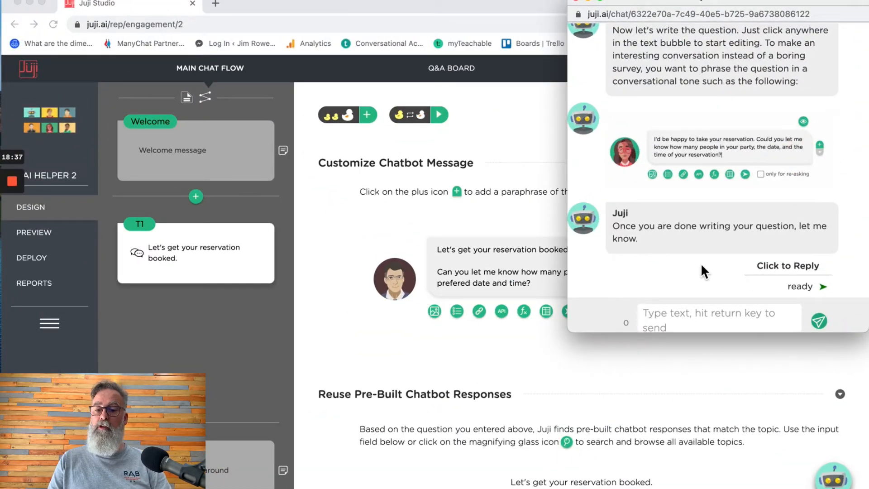
- Tell the guide the question is ready and read its Reuse Pre-Built Chatbot Responses instructions
click(801, 286)
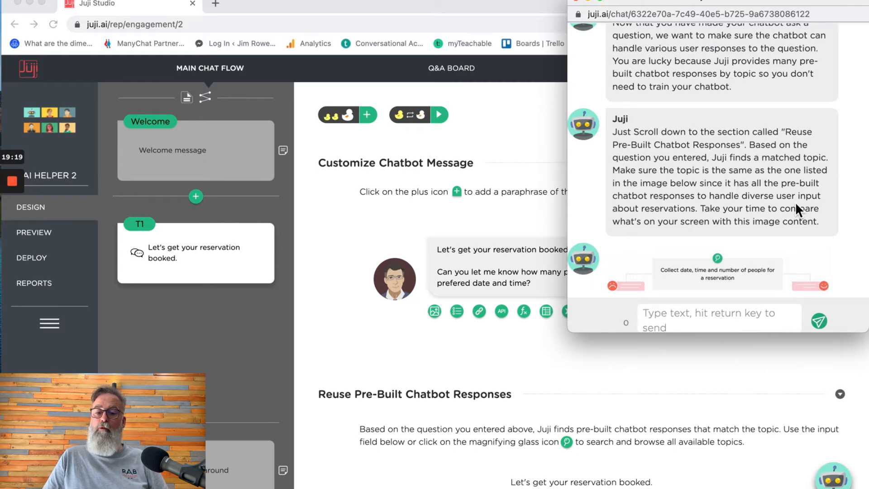
scroll(795, 202, down, 2)
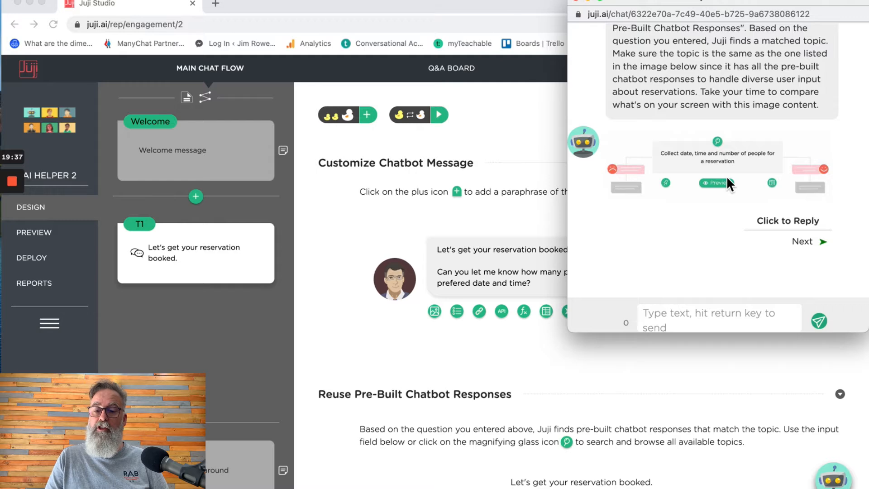
scroll(727, 177, up, 5)
scroll(727, 177, down, 4)
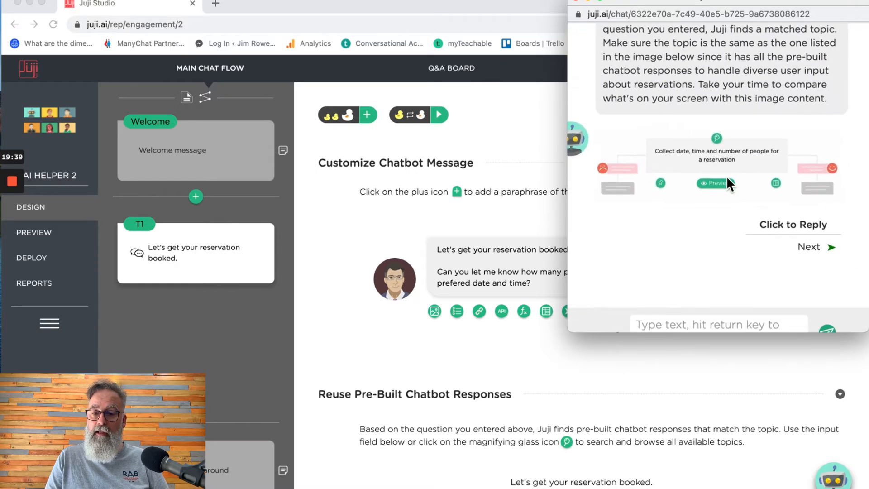
scroll(726, 175, down, 2)
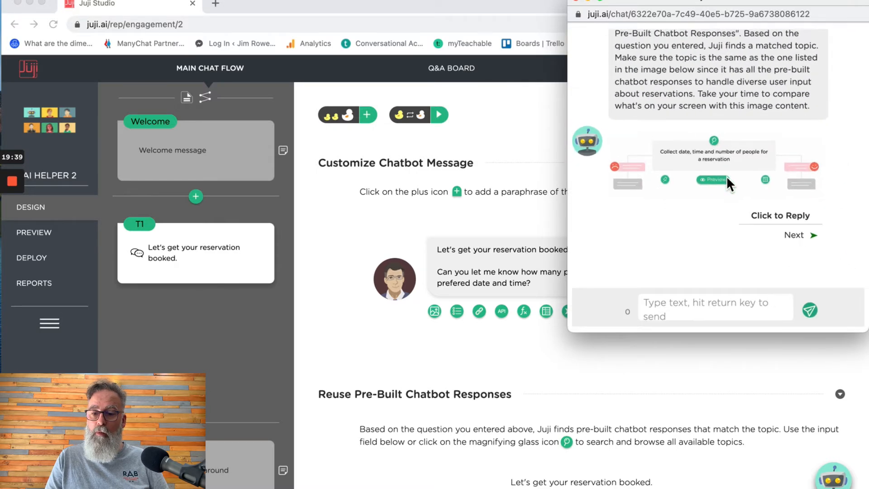
- Check T1's Reuse Pre-Built Chatbot Responses match, "Asking a general question", and open the built-in dialogue catalogue
click(581, 366)
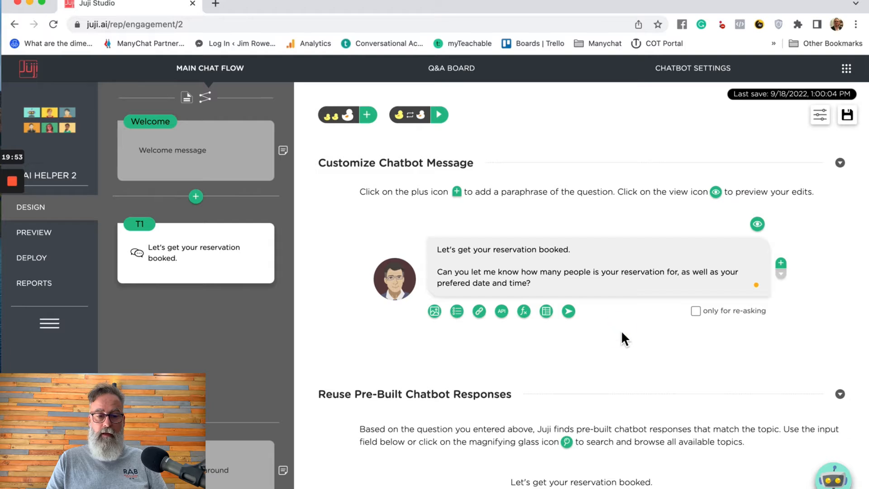
scroll(622, 333, down, 1)
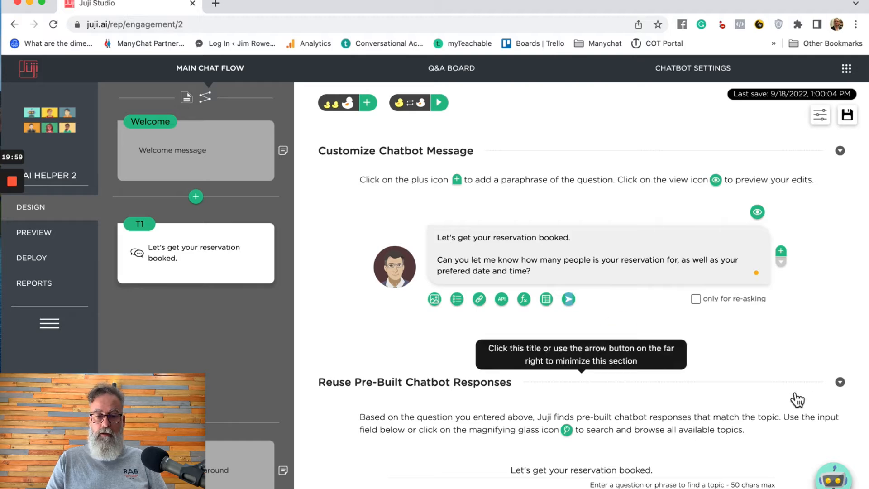
click(841, 382)
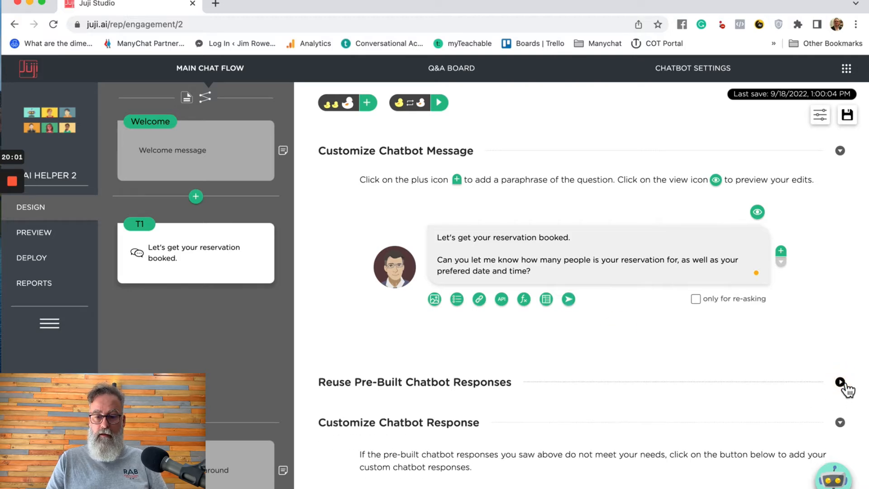
click(840, 381)
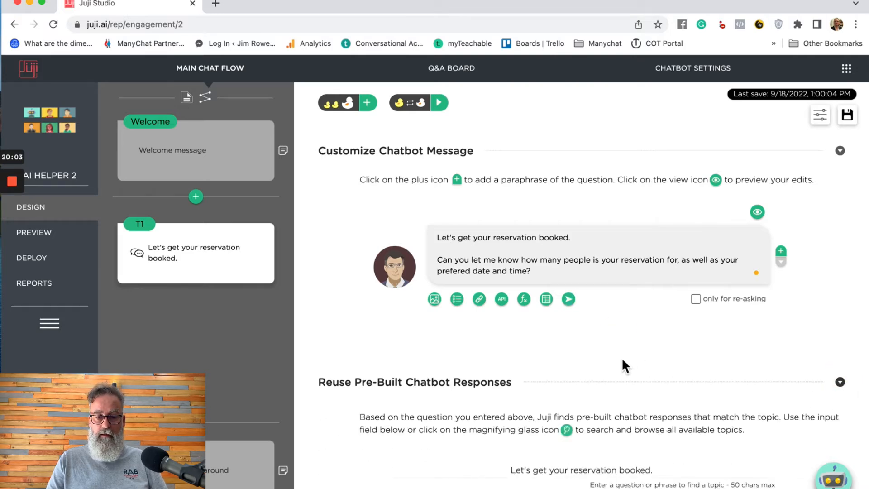
scroll(621, 357, down, 3)
scroll(621, 366, down, 3)
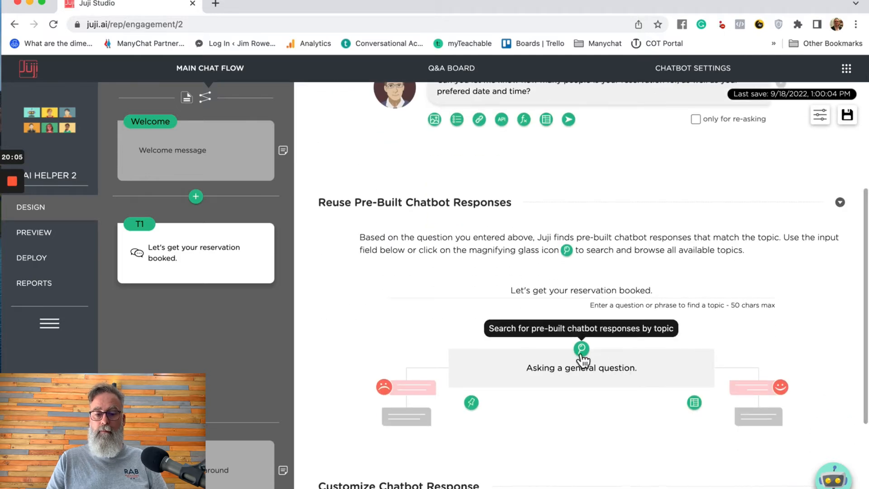
scroll(769, 341, up, 3)
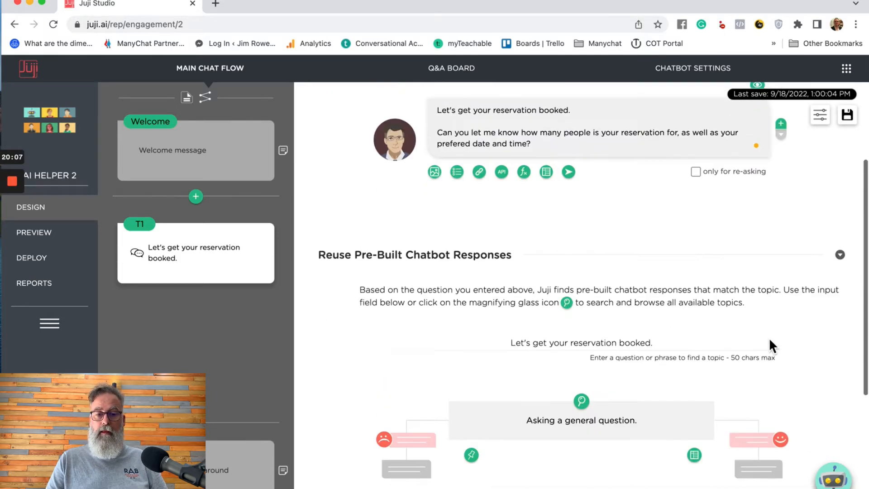
scroll(769, 340, down, 6)
scroll(769, 346, up, 4)
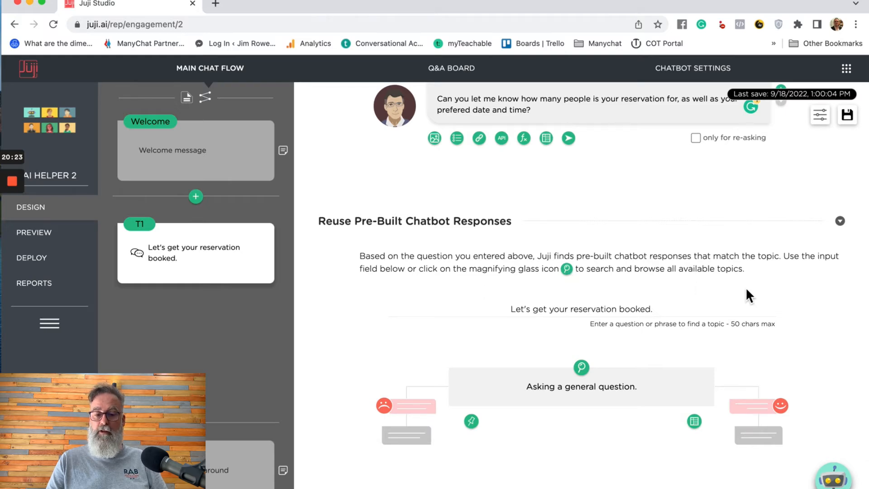
click(584, 374)
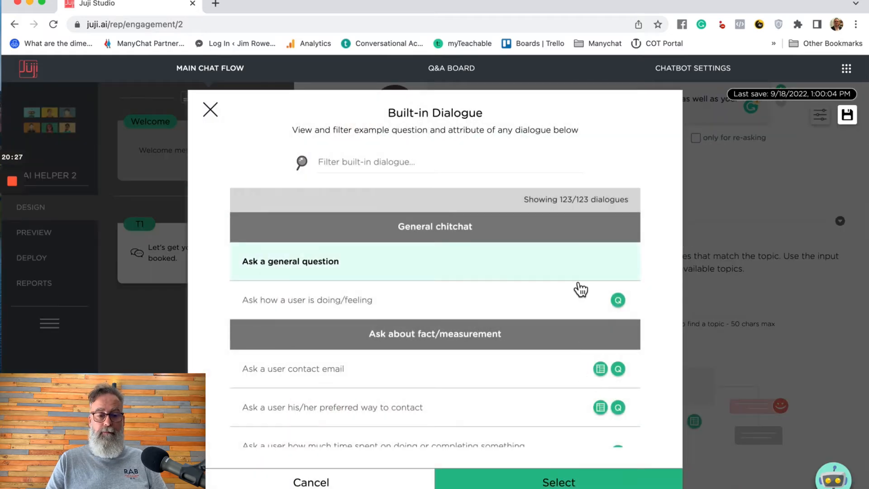
- Filter the Built-in Dialogue catalogue with "res"
scroll(580, 289, down, 2)
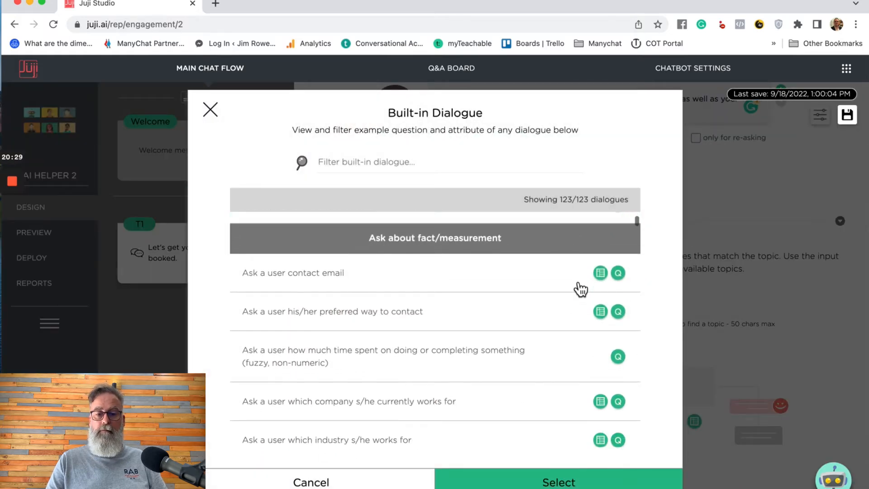
scroll(578, 232, up, 2)
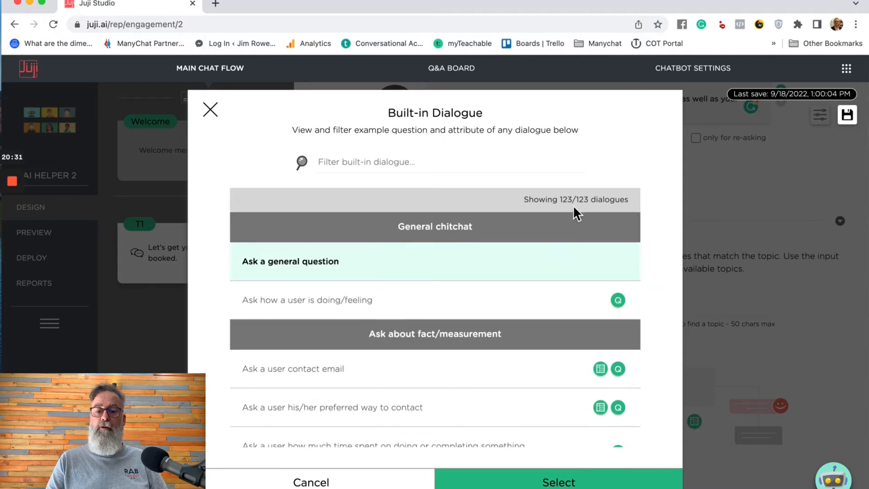
scroll(542, 313, down, 3)
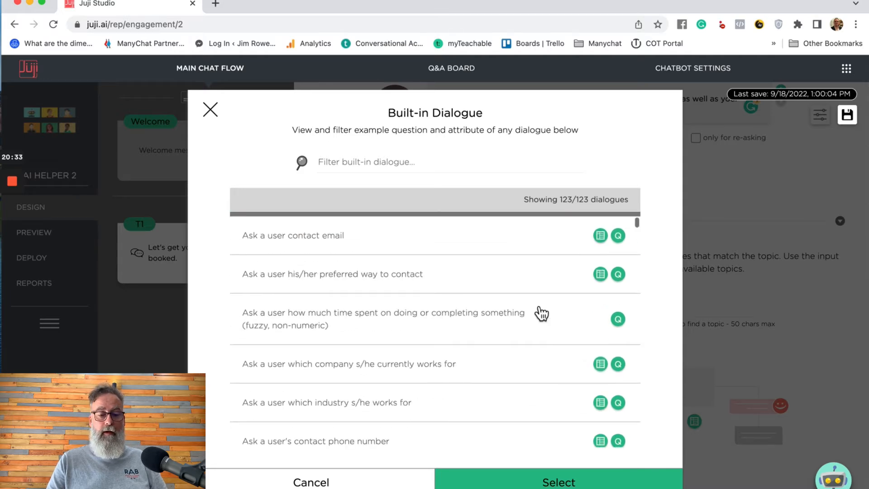
scroll(542, 313, up, 1)
scroll(541, 313, down, 3)
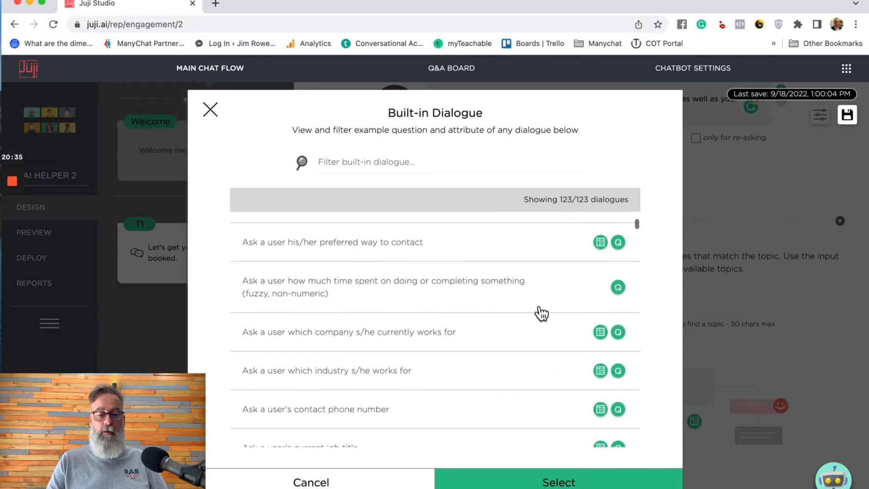
click(423, 165)
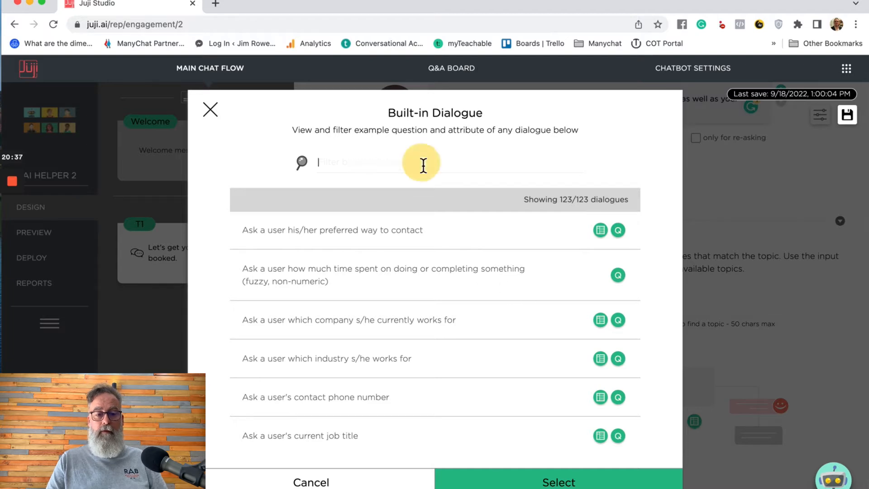
text(resw)
key(BackSpace)
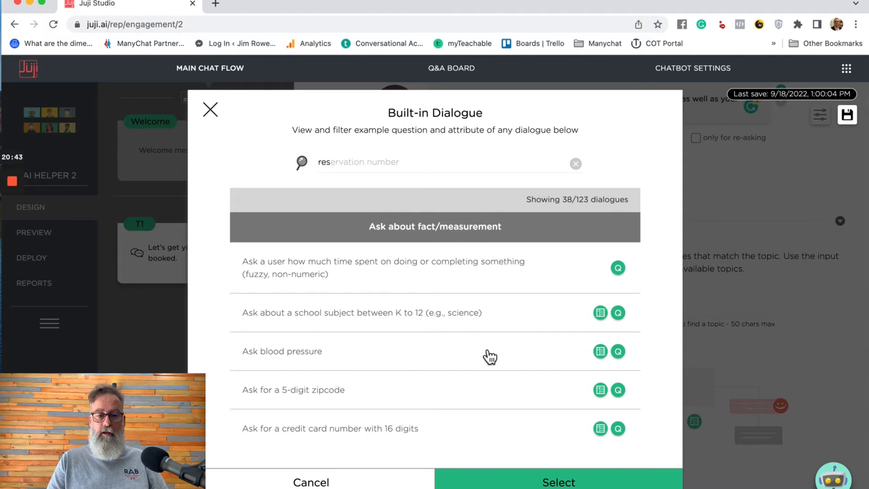
- Choose "Collect date, time and number of people for a reservation" under Help a reservation for T1
scroll(490, 357, down, 2)
scroll(490, 357, down, 3)
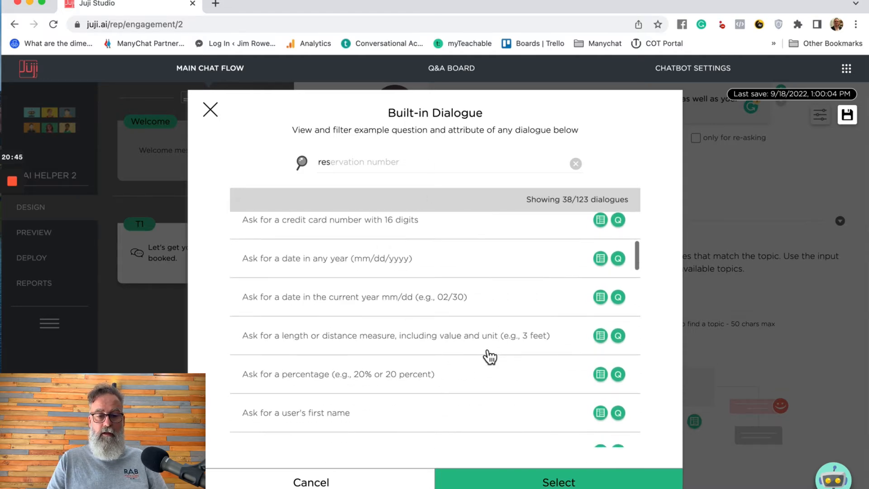
scroll(490, 357, down, 3)
scroll(490, 357, down, 3)
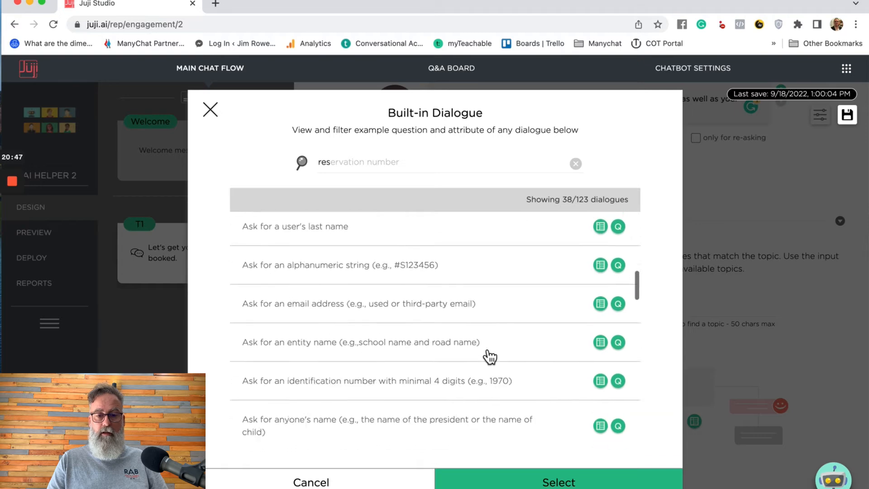
scroll(490, 357, down, 3)
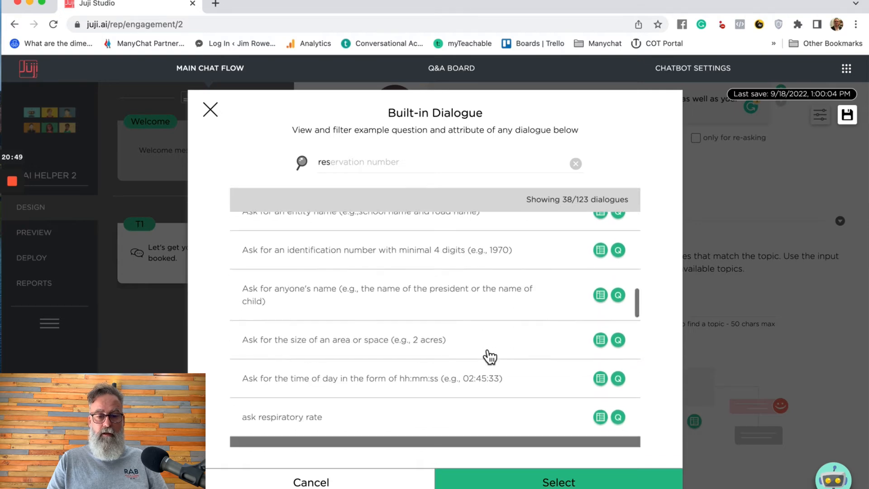
scroll(490, 357, down, 3)
scroll(490, 357, down, 3)
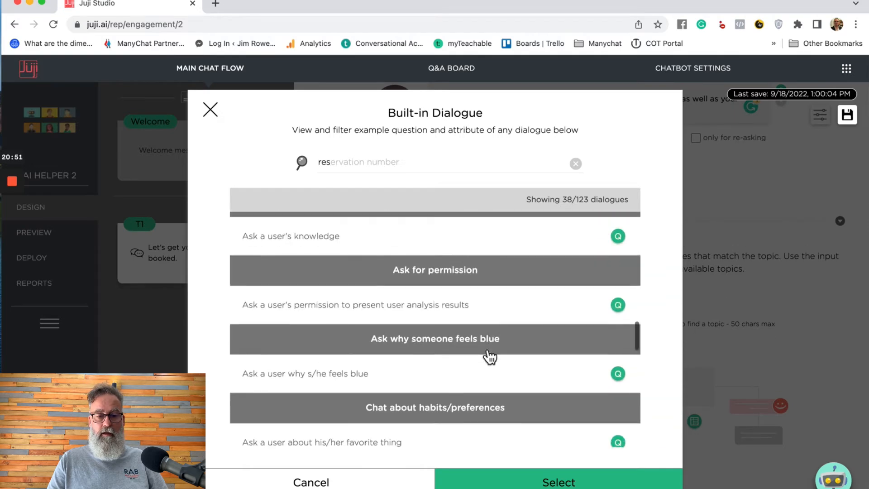
scroll(490, 357, down, 3)
scroll(490, 357, down, 3)
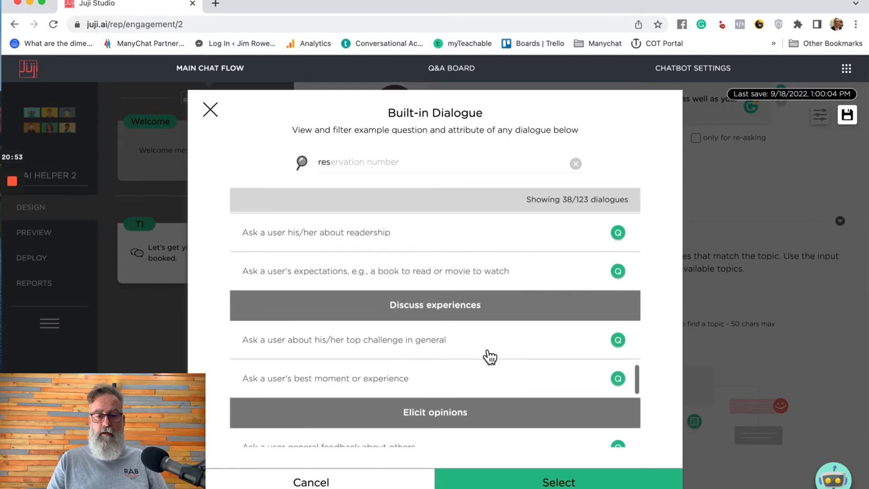
scroll(489, 357, down, 3)
scroll(490, 357, down, 3)
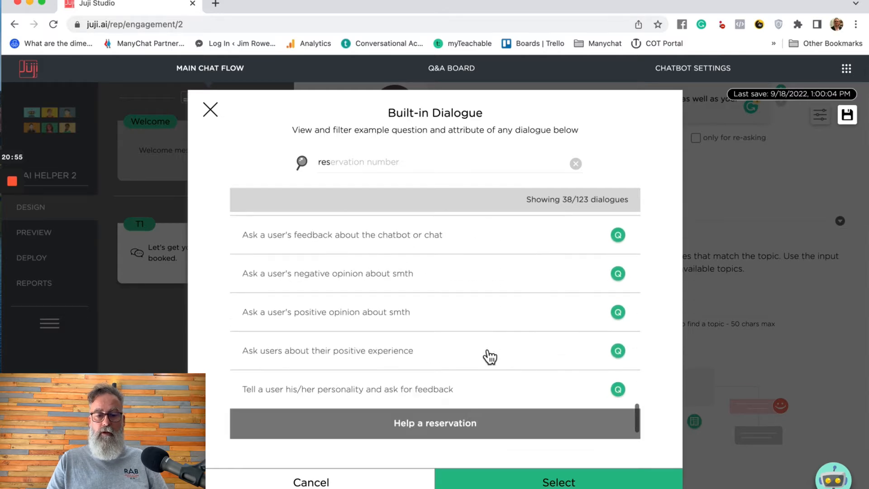
scroll(490, 357, down, 3)
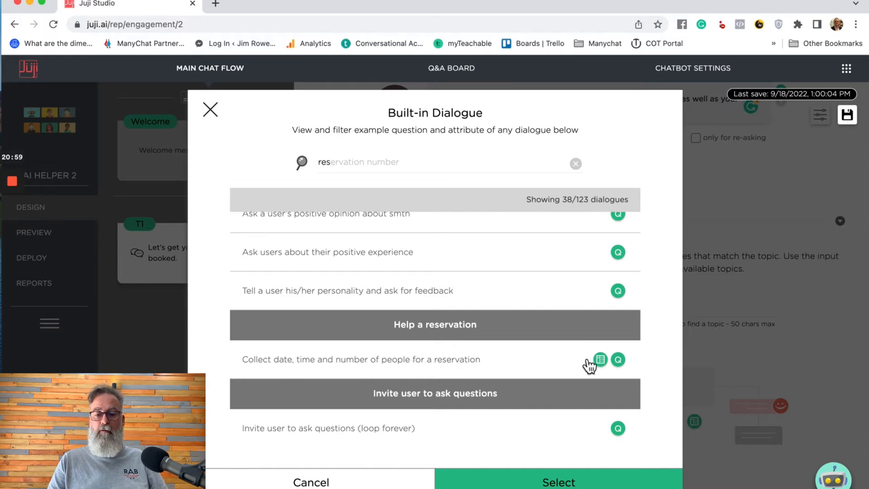
click(455, 366)
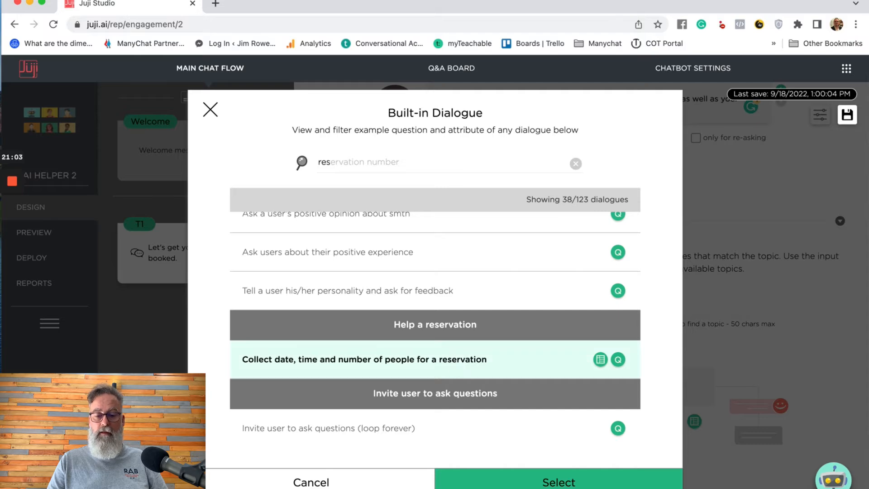
click(560, 481)
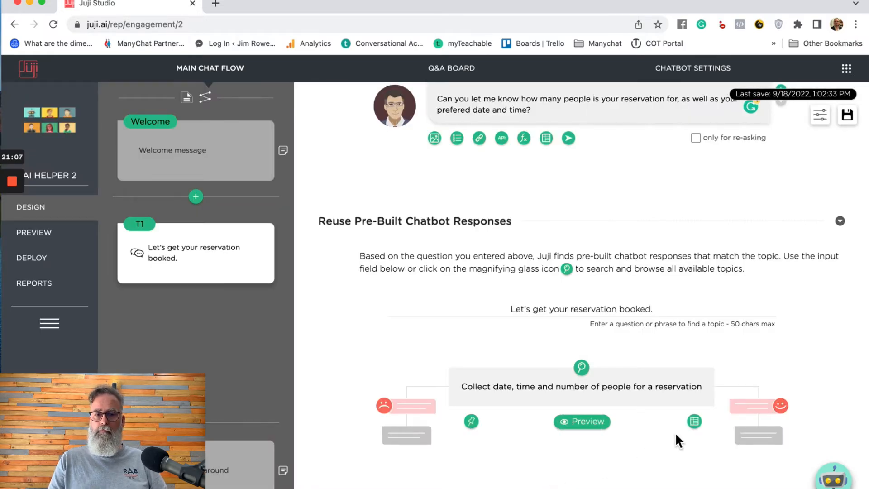
scroll(675, 431, down, 4)
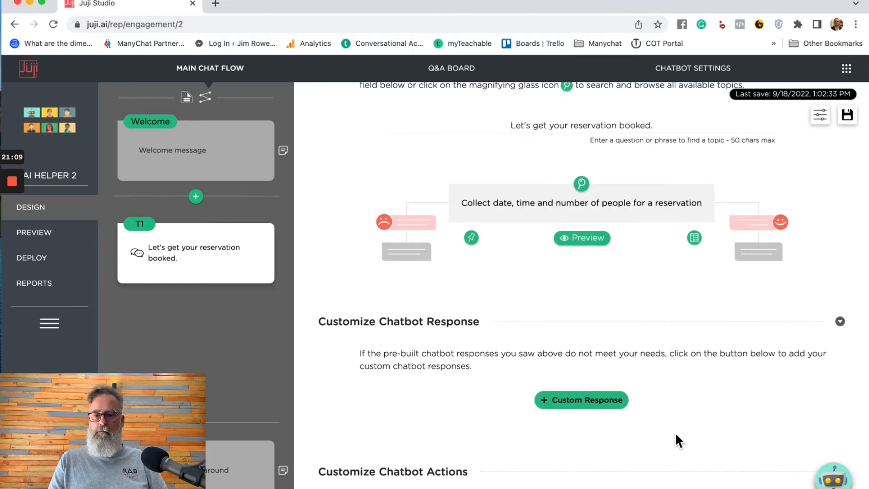
scroll(675, 432, up, 5)
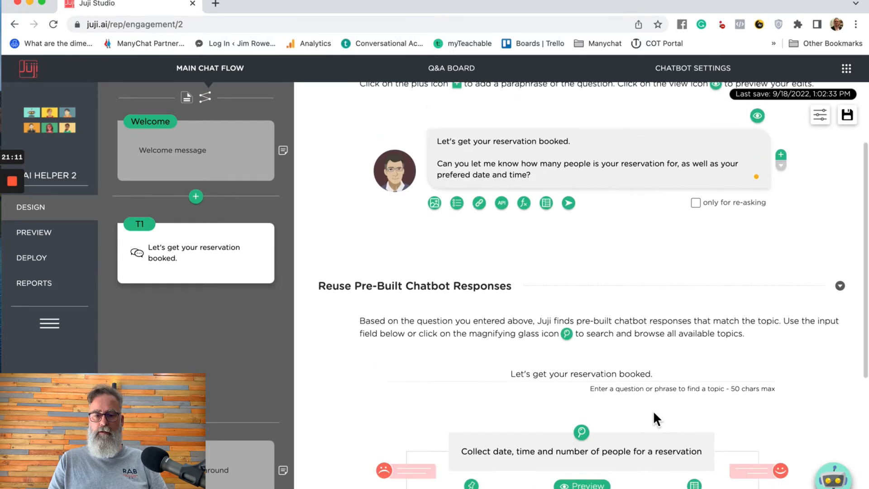
scroll(701, 403, up, 3)
scroll(701, 403, down, 1)
scroll(701, 403, up, 1)
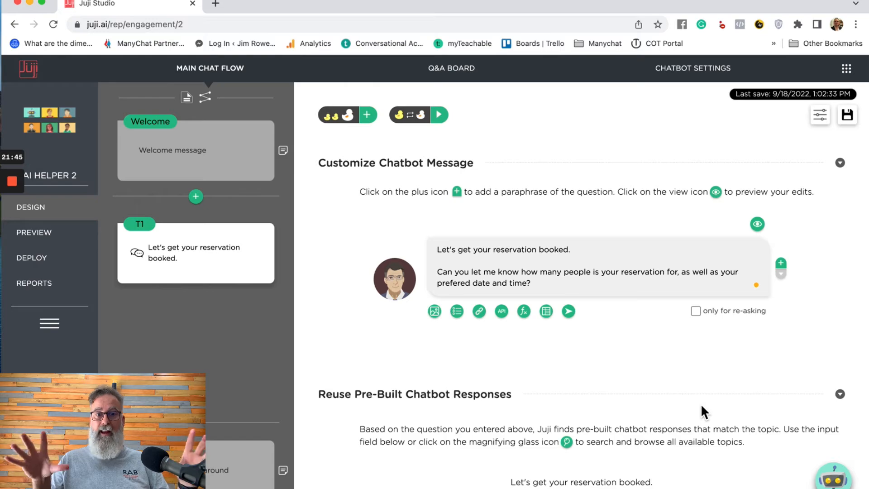
scroll(712, 373, down, 2)
scroll(712, 373, up, 2)
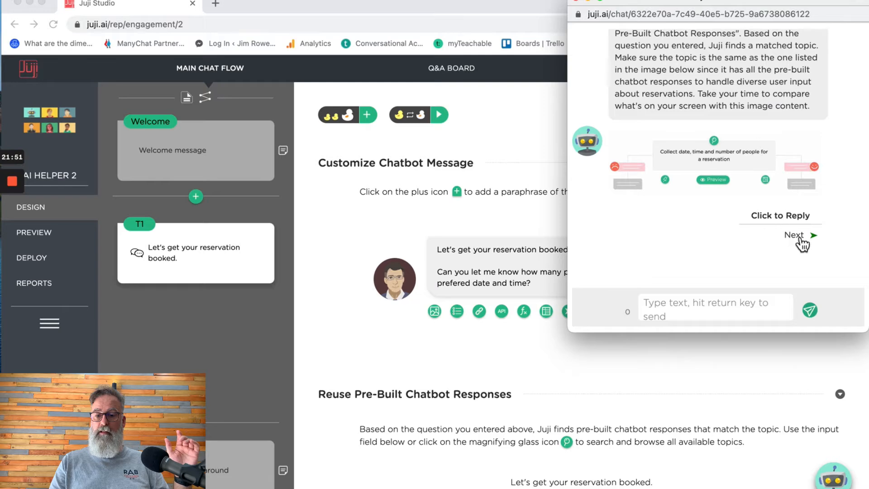
- Step through the tutorial's Next and MORE messages to the View attributes table with reservation-month and reservation-day
click(797, 235)
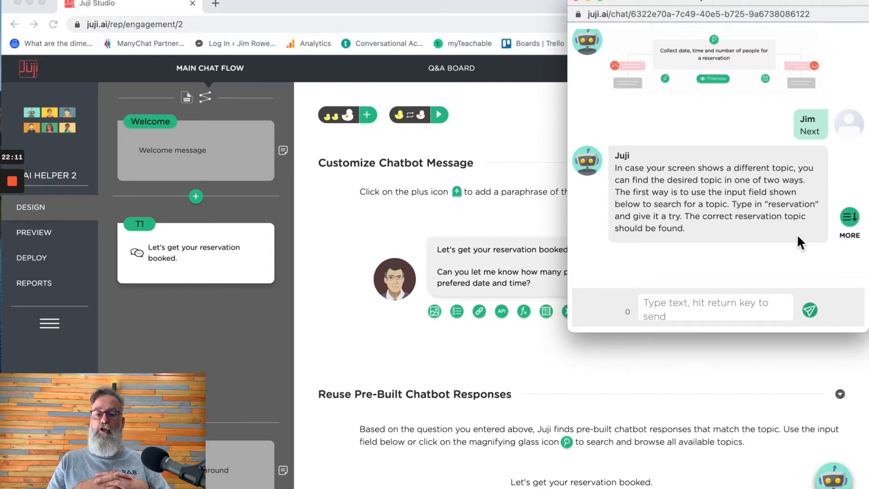
click(855, 222)
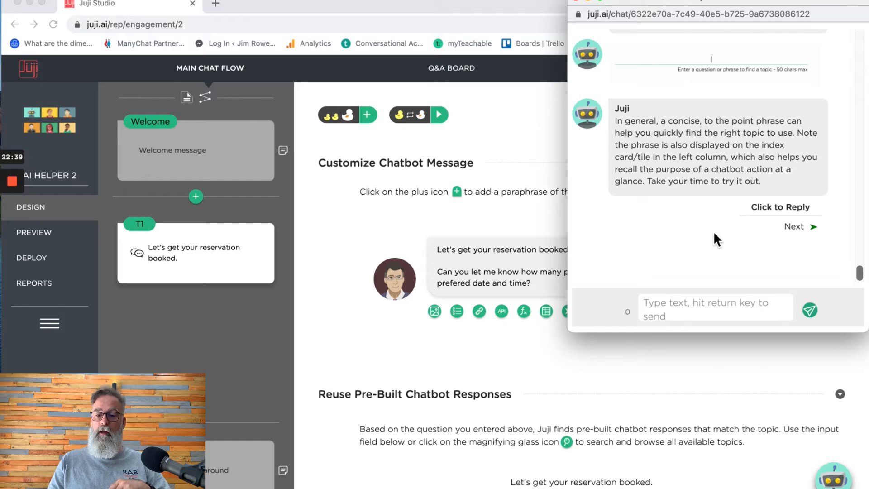
click(798, 227)
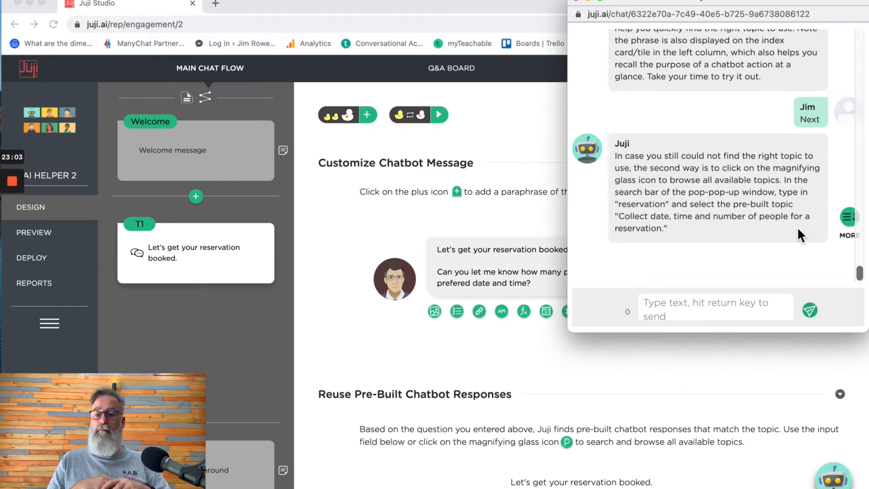
click(849, 220)
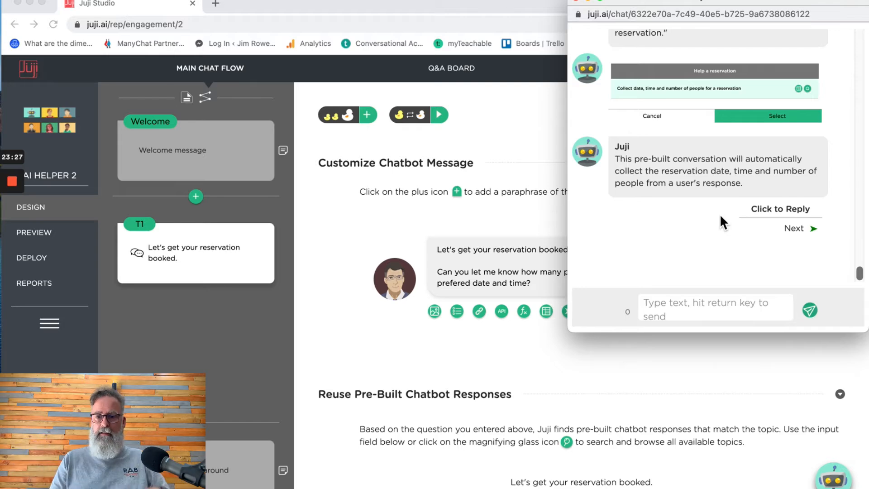
click(800, 225)
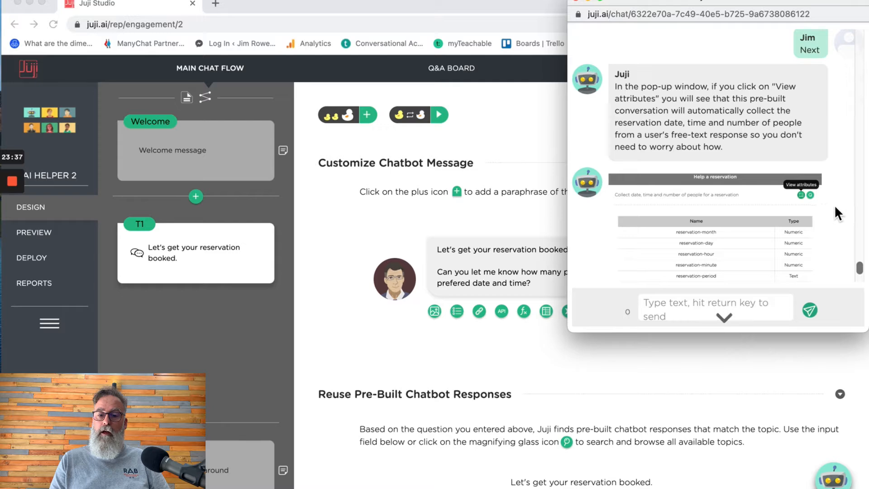
scroll(835, 204, down, 1)
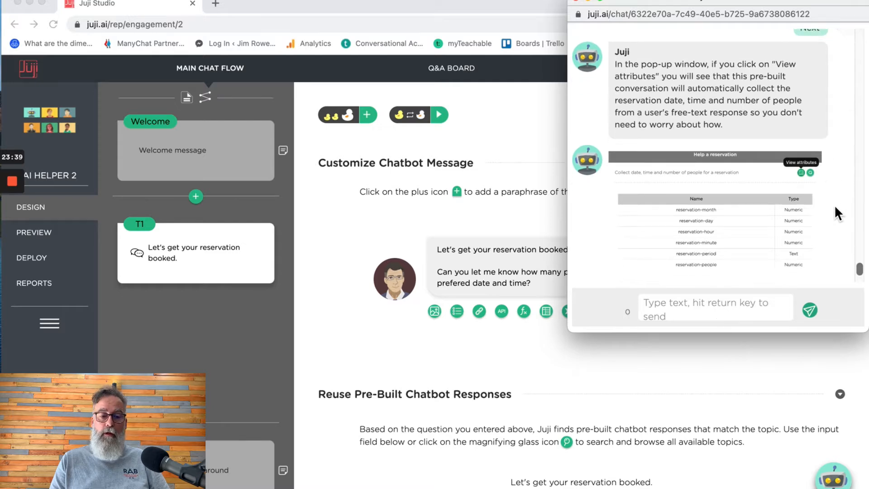
- Show the reservation topic's system attributes, reservation-month-T1 through reservation-year-T1, under Reuse Pre-Built Chatbot Responses
click(745, 373)
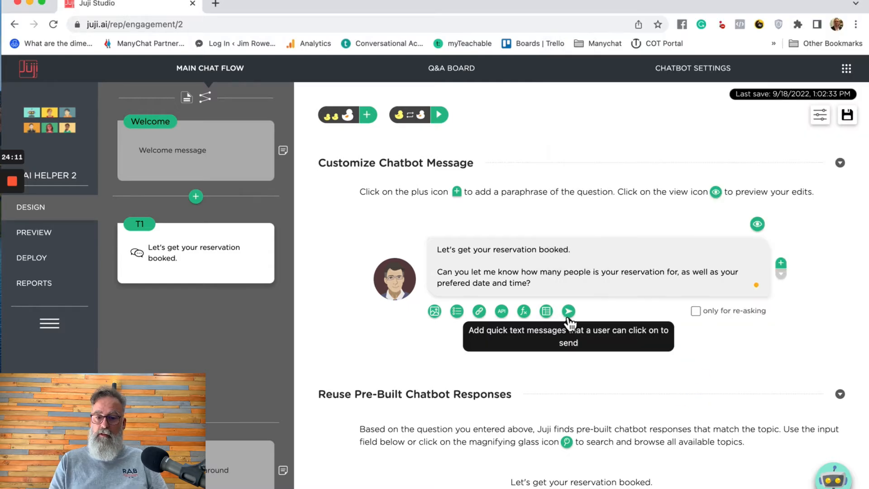
scroll(624, 325, down, 6)
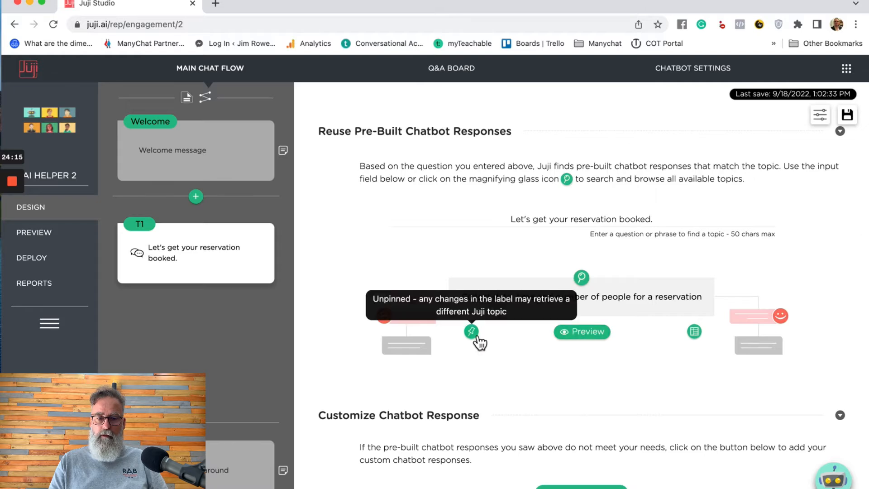
click(699, 333)
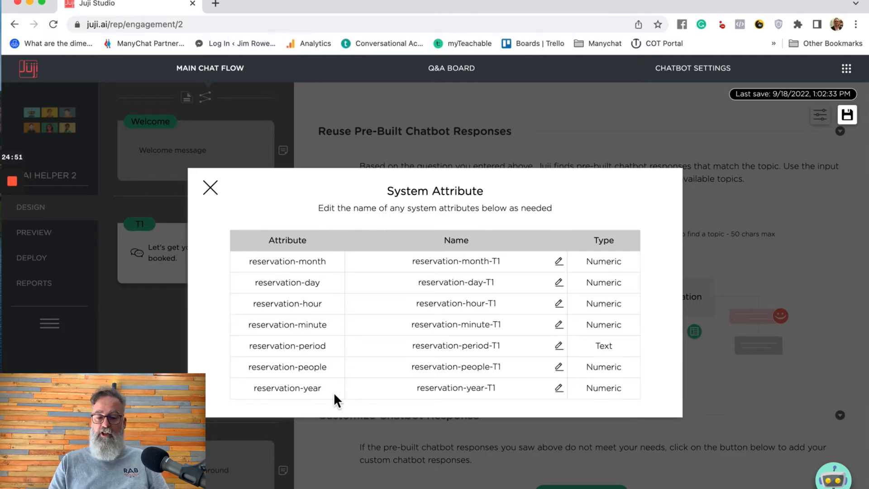
- Close the System Attribute list and advance the tutorial chat with Next, then return to the editor
click(211, 187)
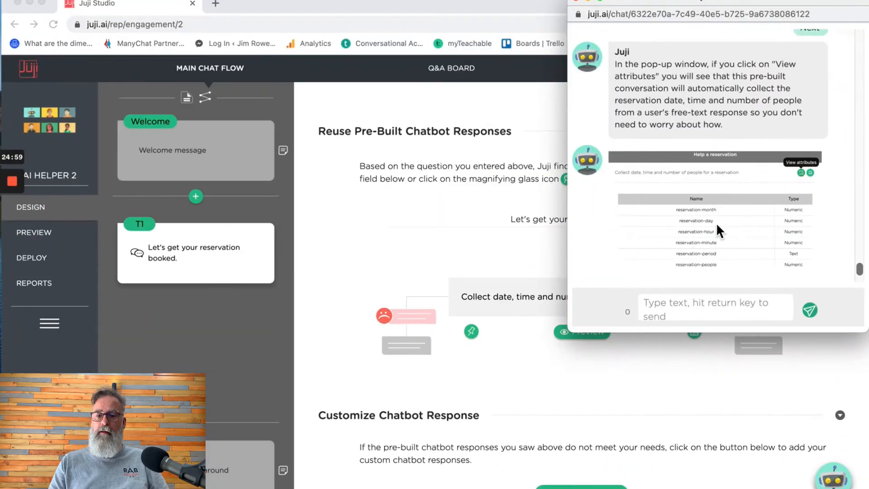
scroll(716, 221, down, 3)
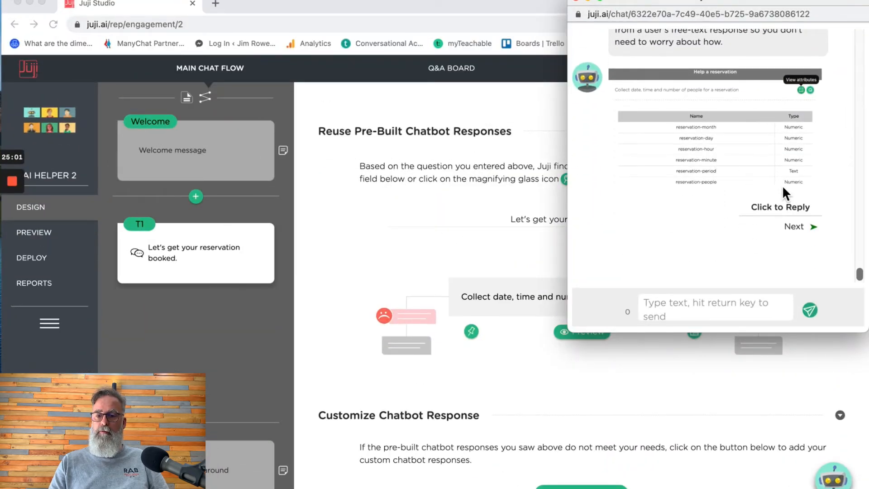
click(801, 226)
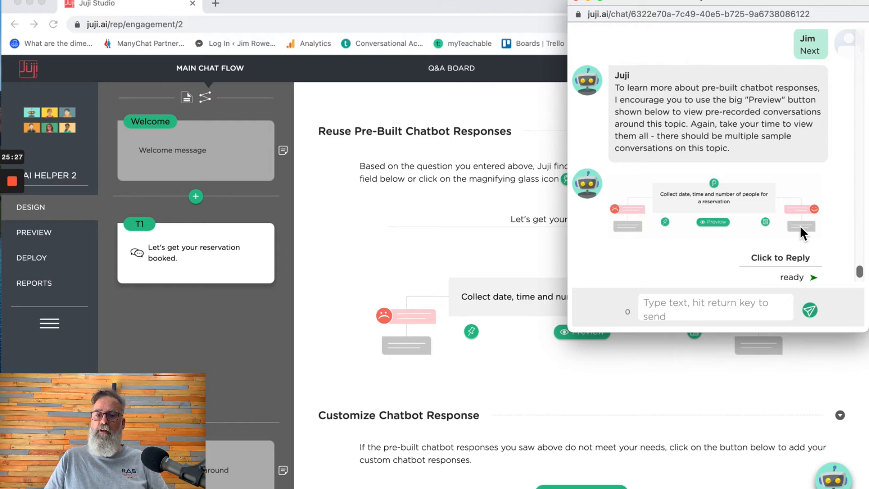
click(698, 348)
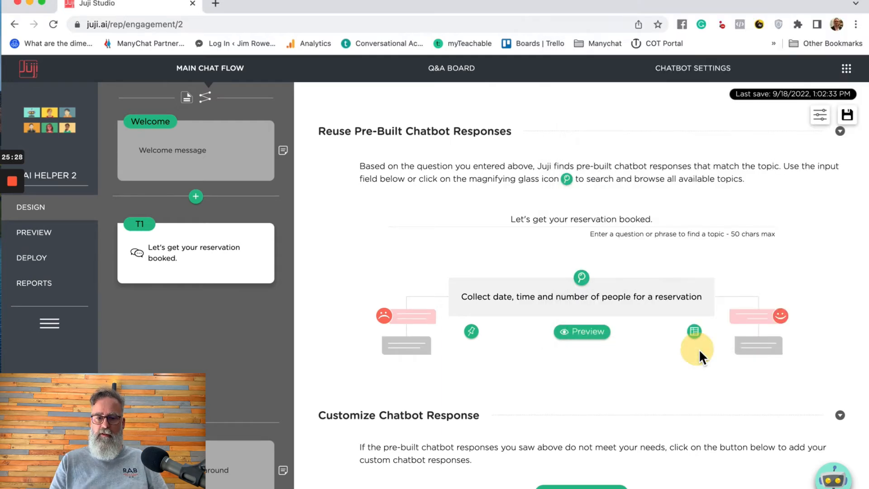
- Page through four sample reservation chats, ending at the 12-person 9-12-2022 booking, then close the preview
click(594, 337)
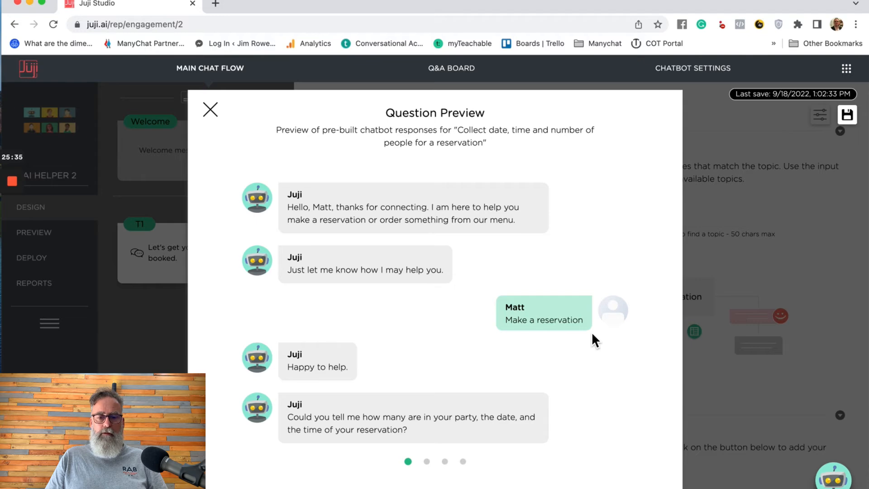
scroll(590, 332, down, 5)
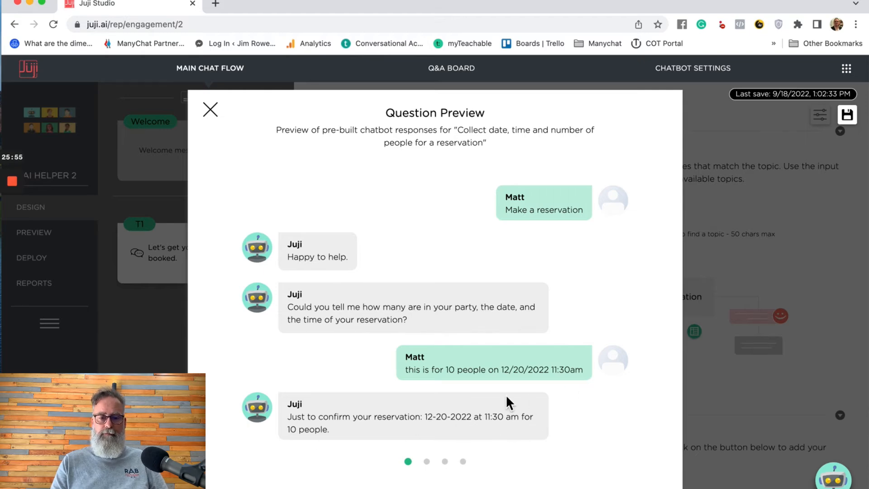
click(429, 461)
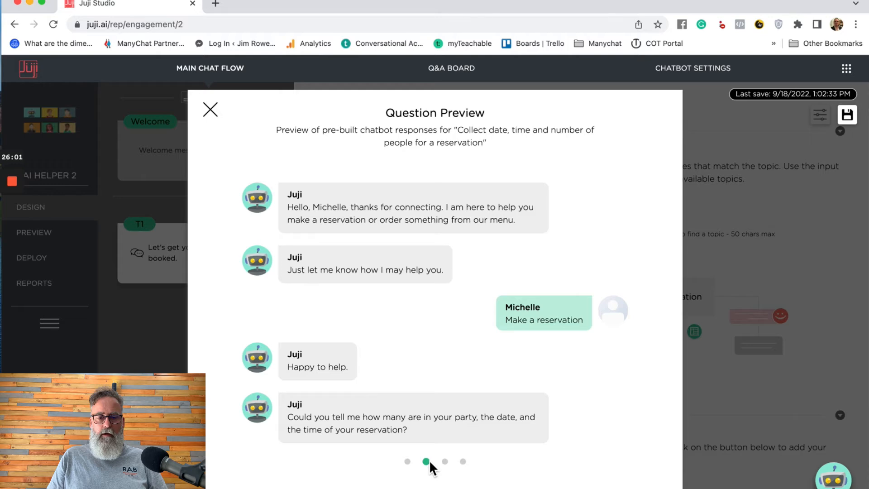
click(444, 461)
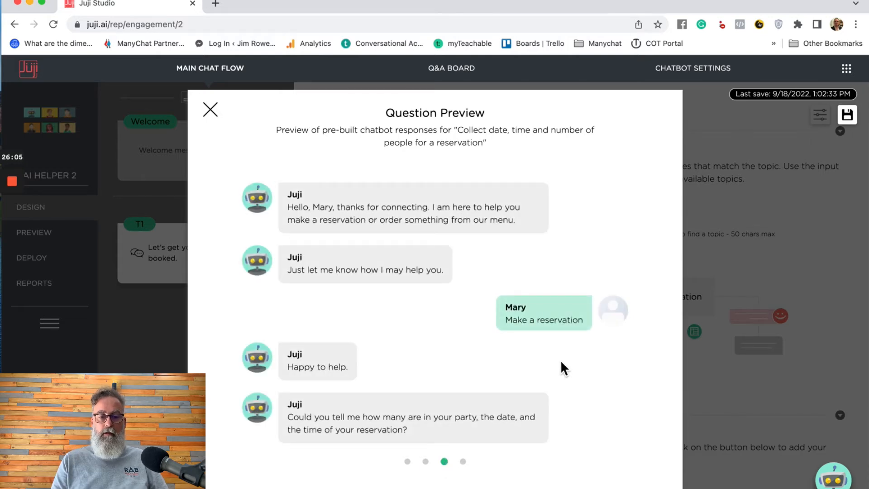
scroll(560, 360, down, 5)
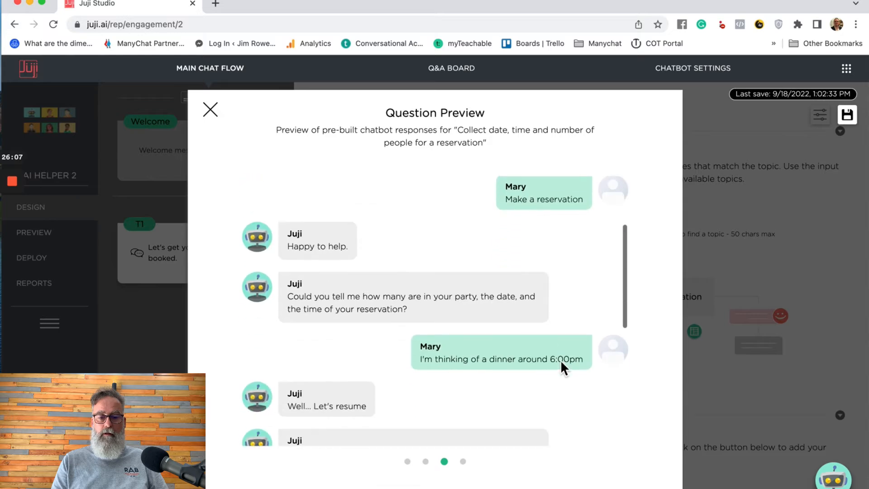
scroll(560, 359, down, 3)
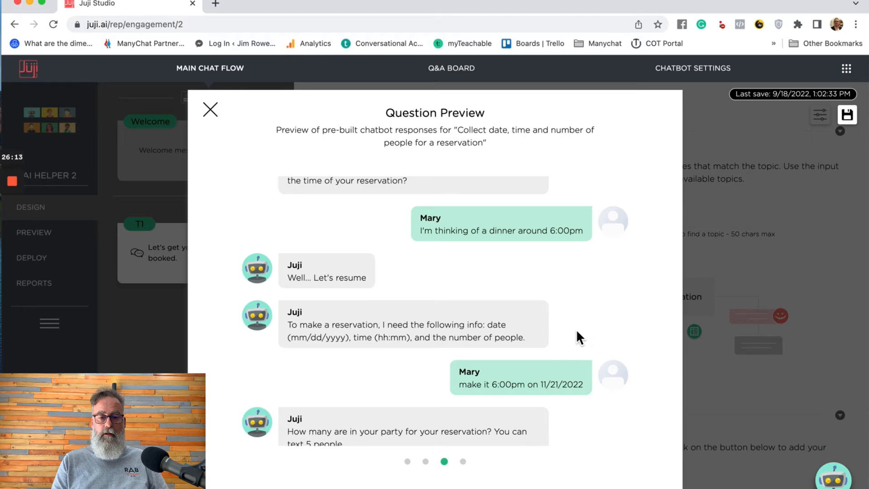
scroll(577, 333, down, 2)
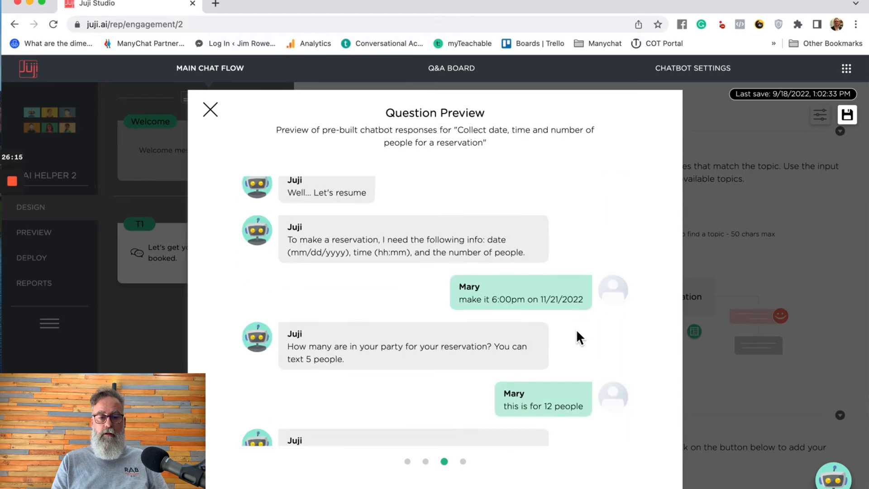
scroll(578, 332, down, 3)
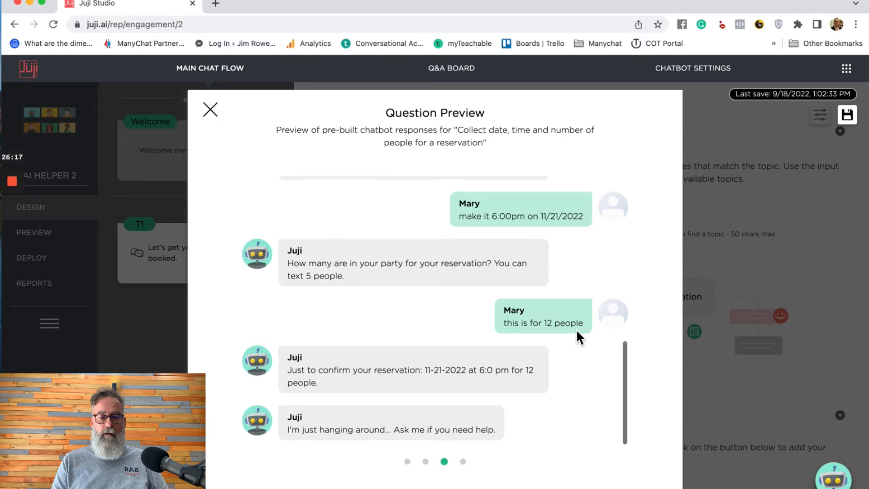
click(463, 461)
scroll(590, 392, down, 5)
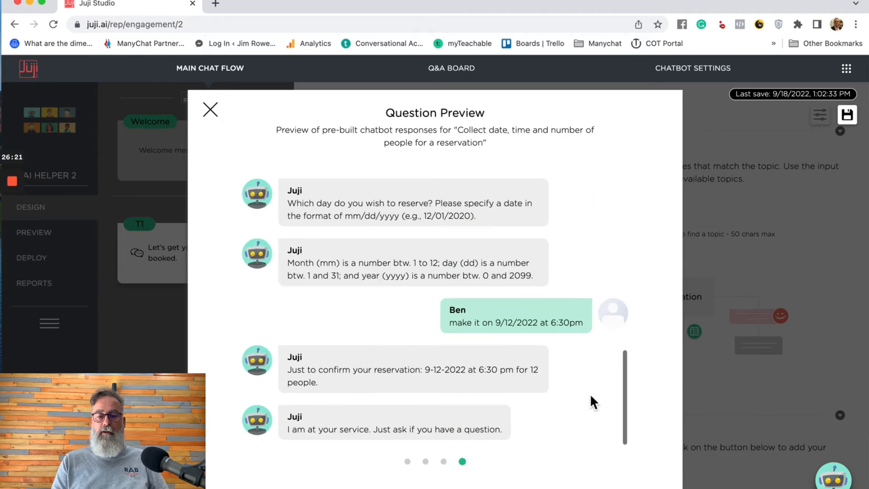
click(211, 110)
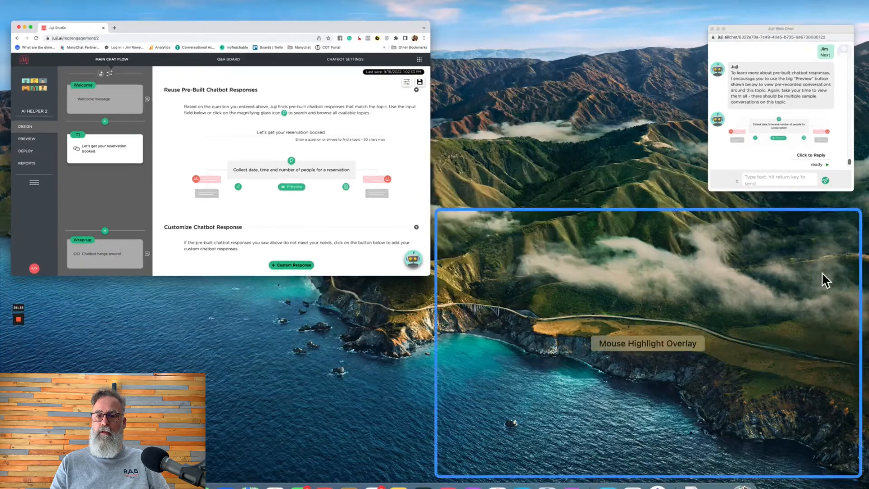
- Bring the Juji Web Chat tutorial window forward and scroll through its transcript
click(827, 121)
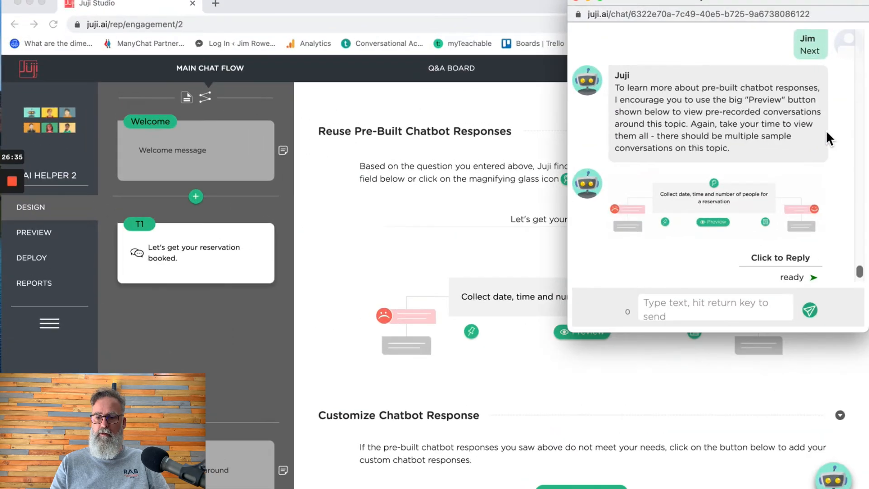
click(794, 278)
click(795, 229)
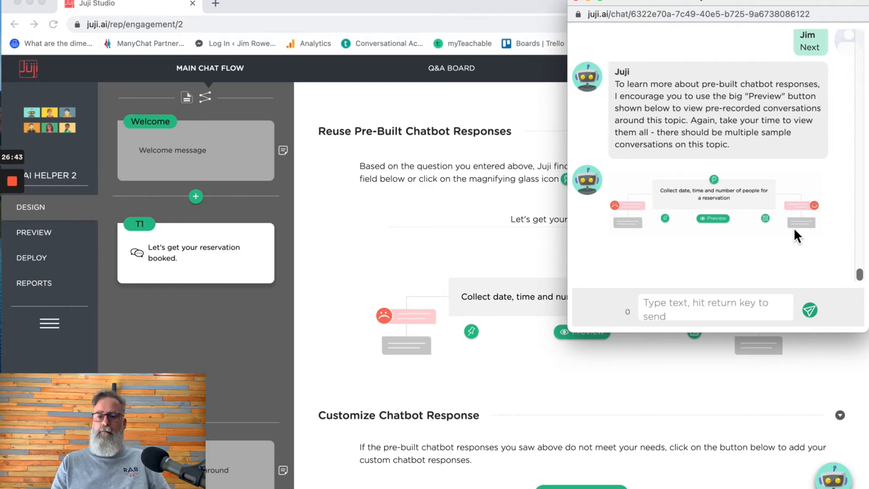
scroll(739, 182, up, 5)
scroll(739, 182, down, 5)
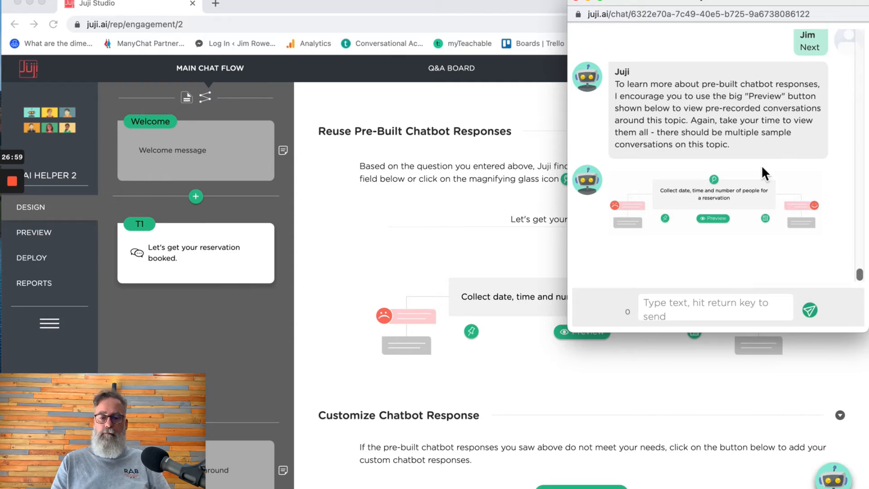
scroll(763, 164, up, 4)
scroll(762, 161, down, 4)
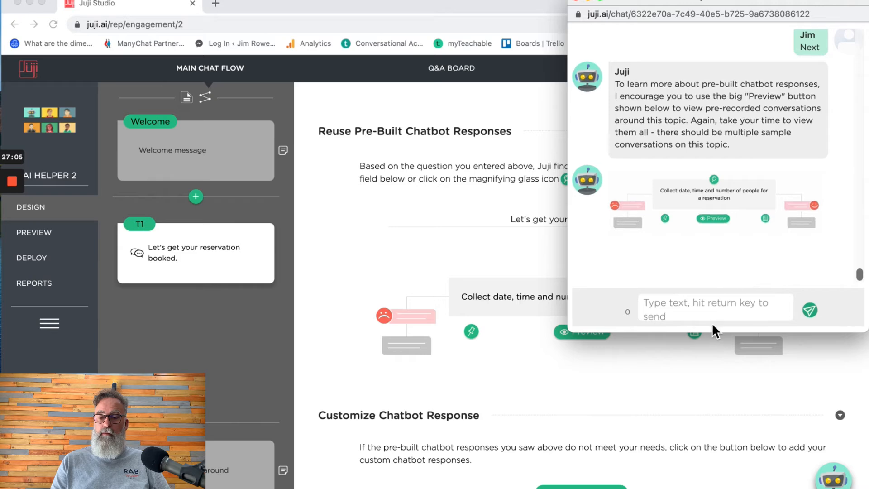
- Send the message 'Help' to the tutorial chatbot
click(710, 307)
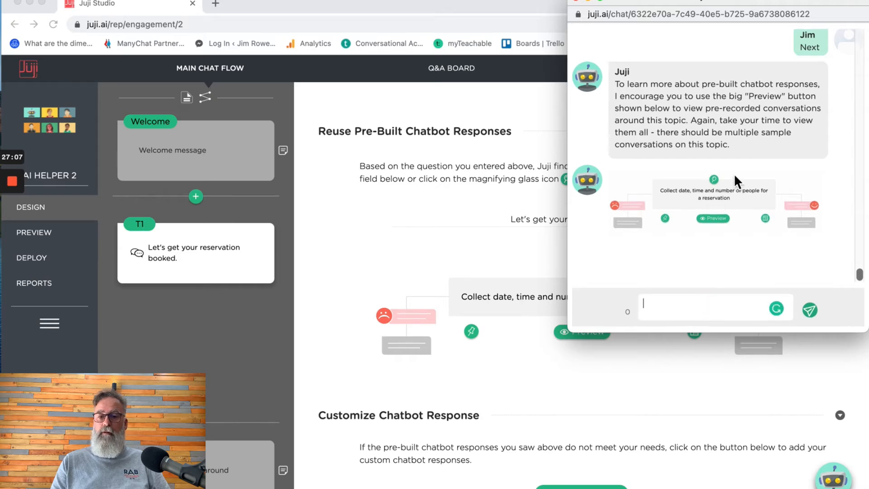
scroll(734, 173, up, 20)
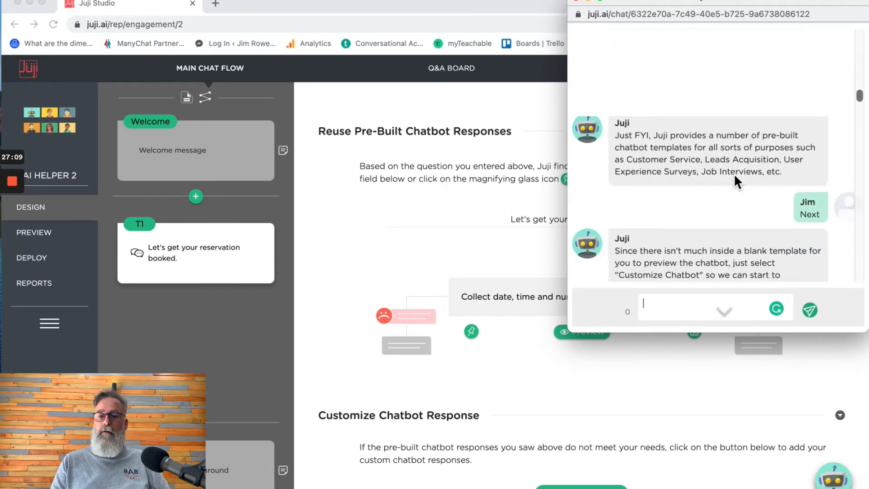
scroll(735, 173, down, 15)
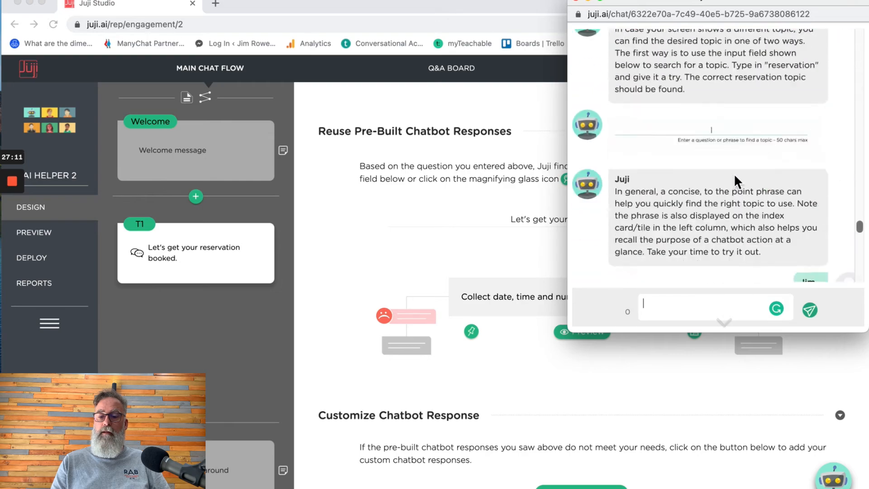
scroll(734, 177, down, 5)
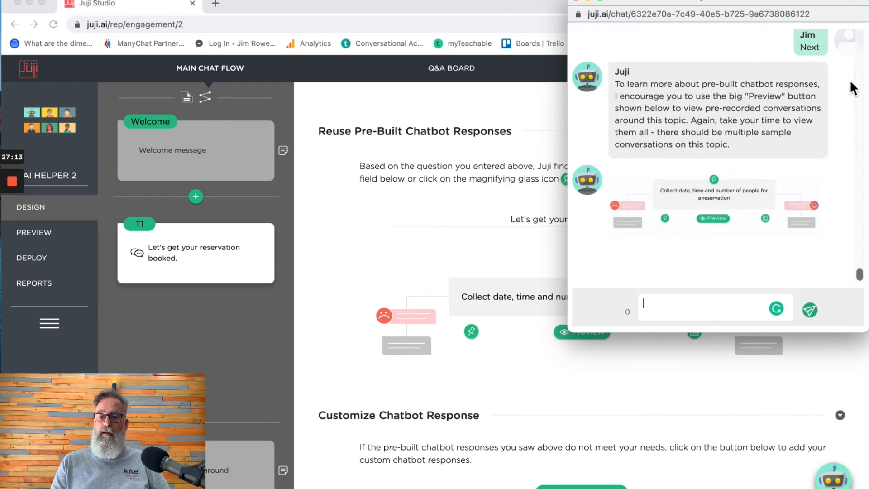
scroll(781, 145, up, 5)
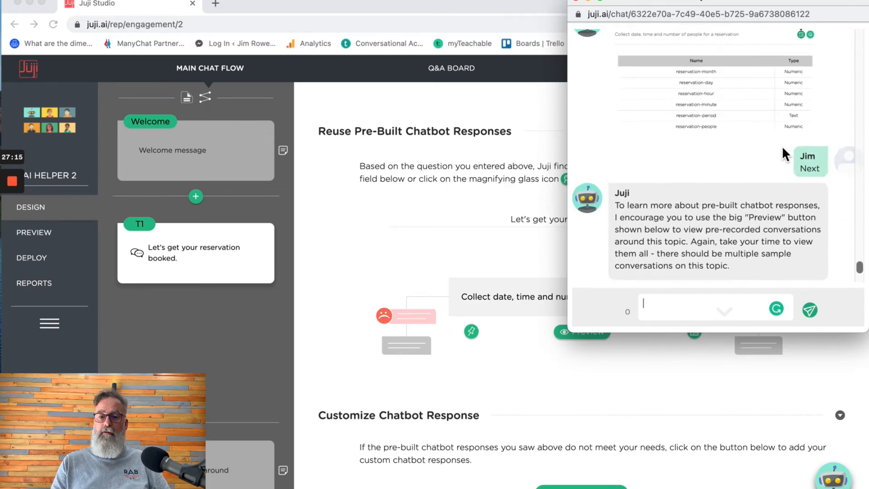
scroll(781, 145, down, 5)
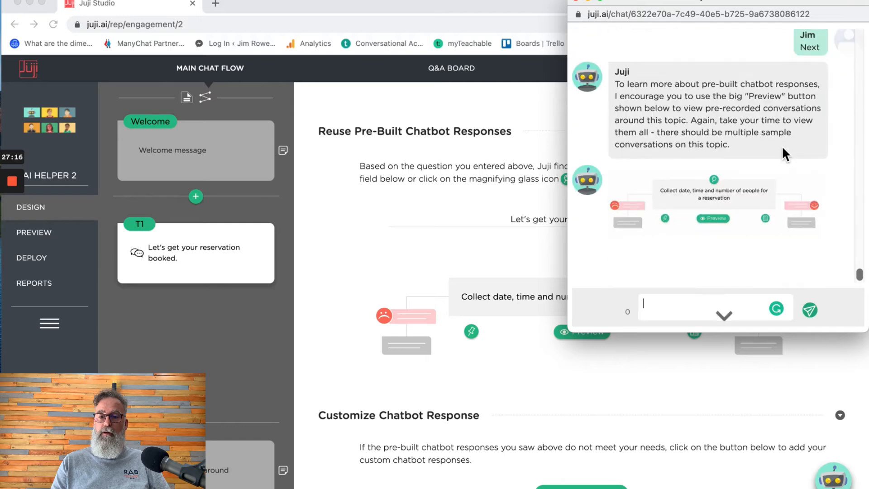
click(693, 317)
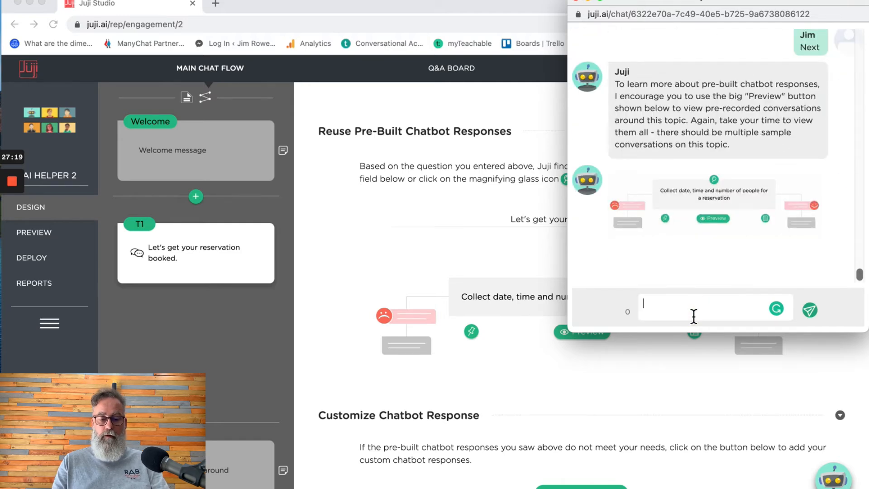
text(Help)
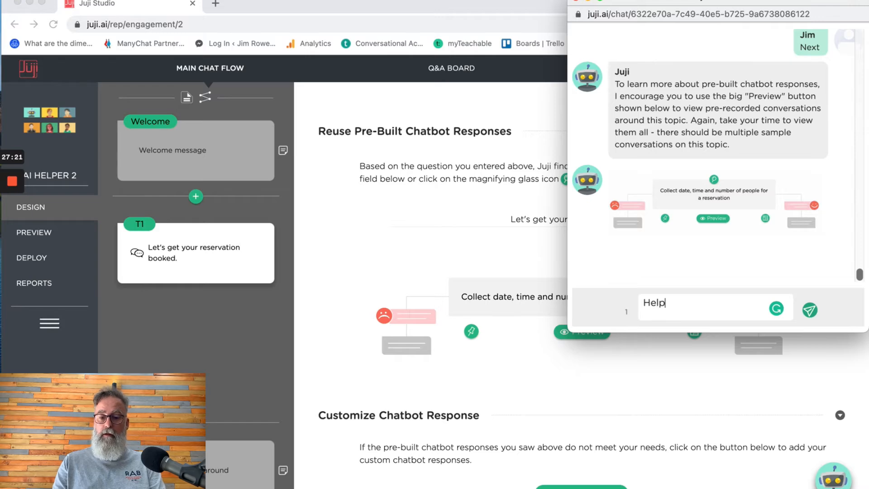
key(Return)
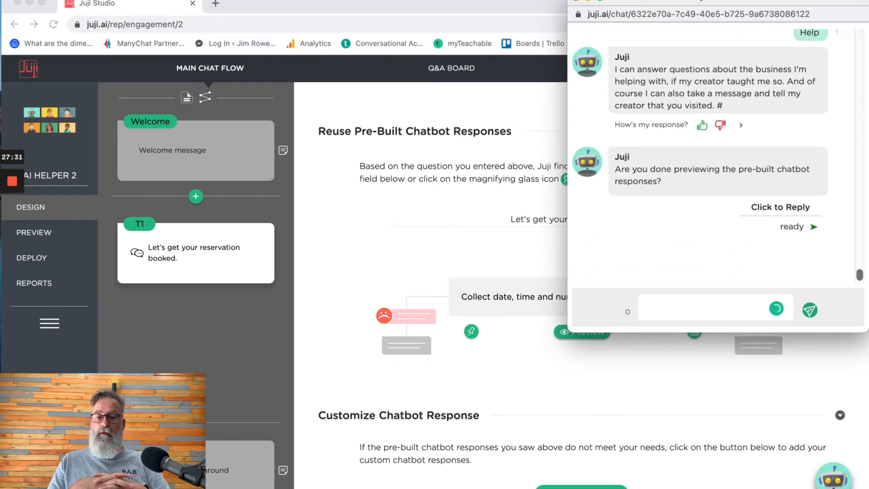
- Open the feedback form on the bot's reply and dismiss it without commenting
scroll(710, 186, up, 2)
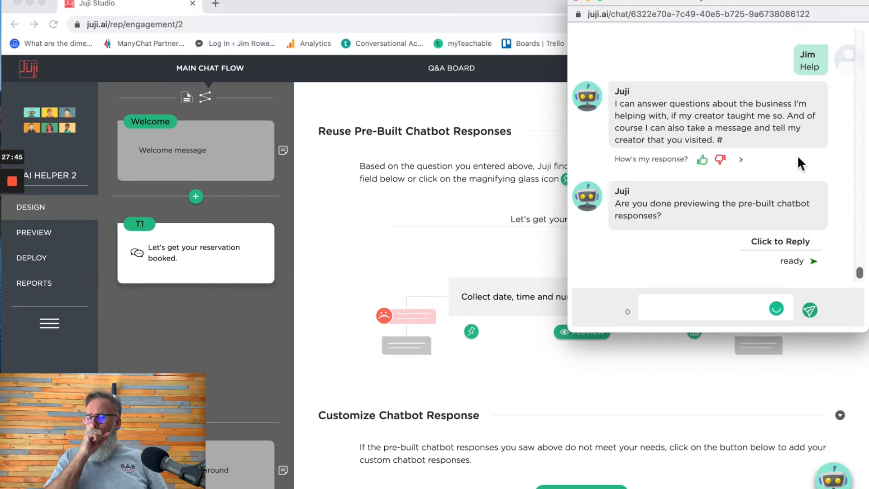
click(744, 162)
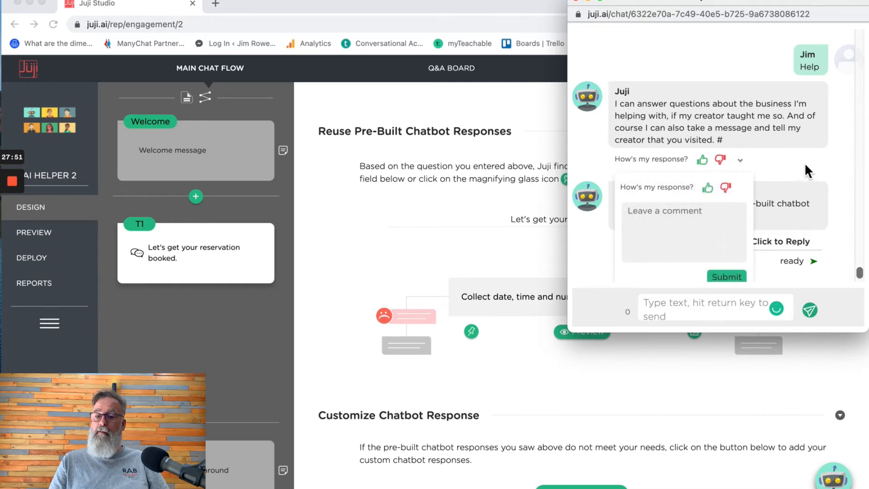
click(741, 160)
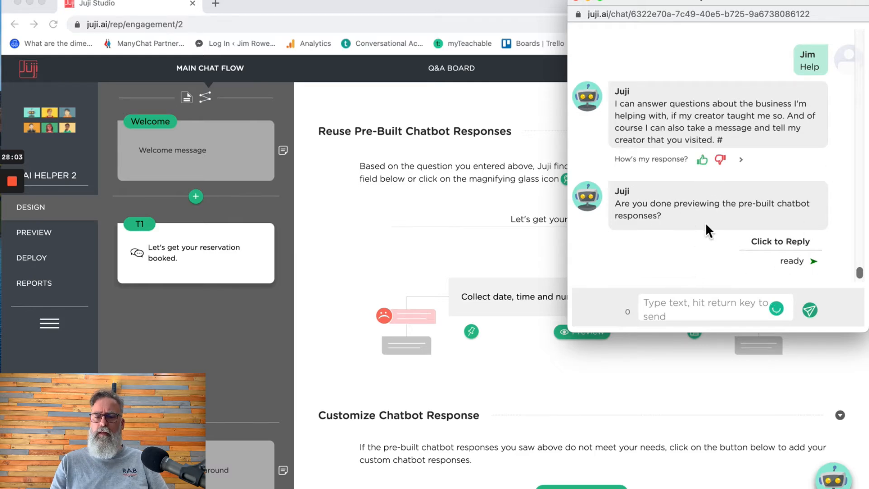
- Answer 'ready' then 'Next' in the tutorial chat and read the paraphrasing tip
click(795, 262)
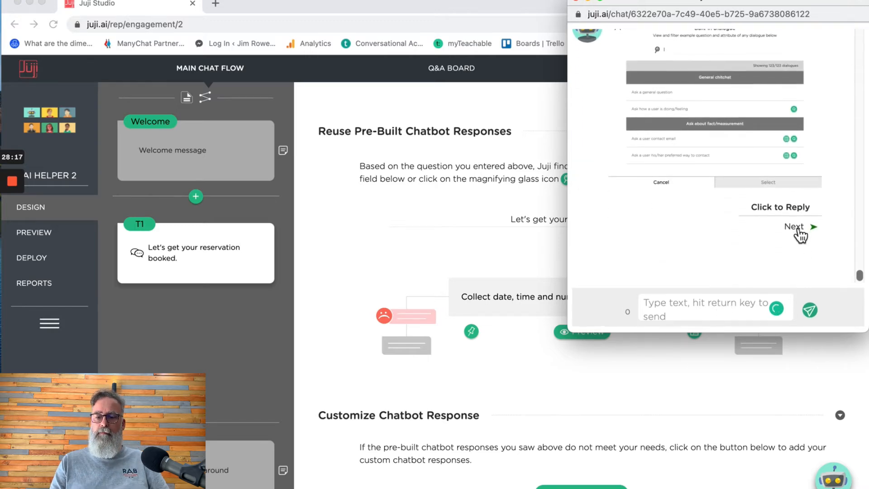
click(796, 227)
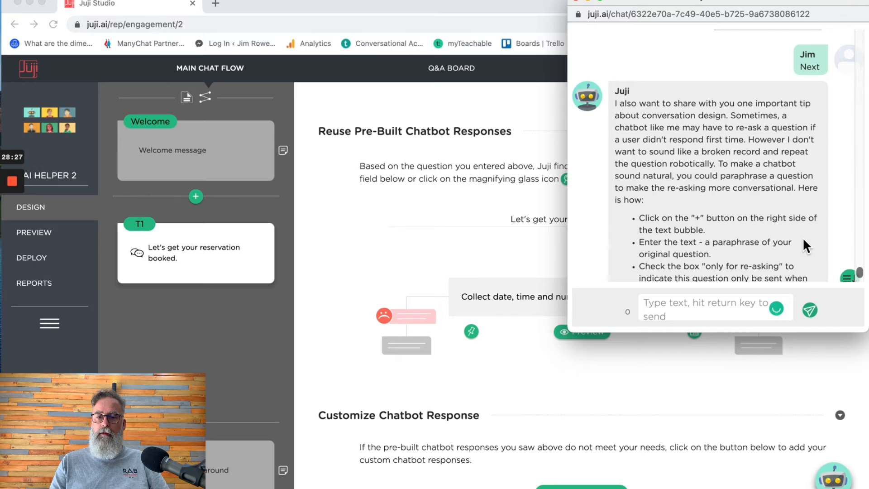
scroll(773, 164, up, 1)
scroll(773, 166, down, 2)
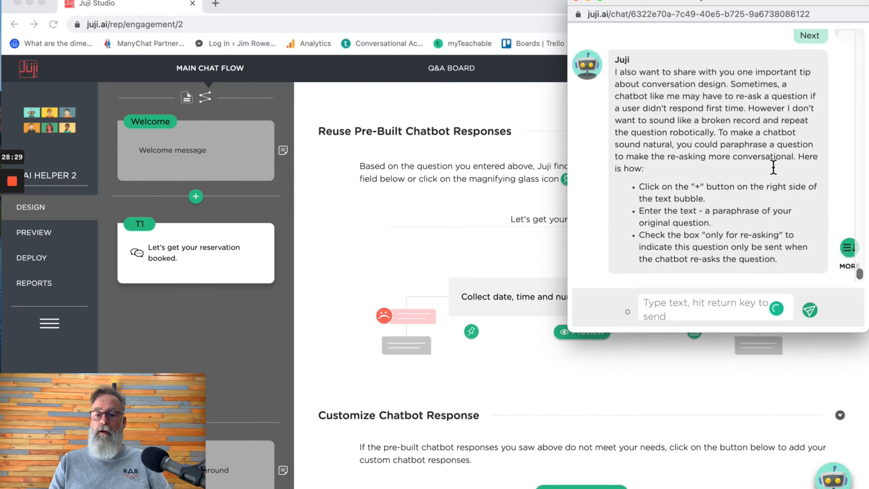
scroll(773, 165, up, 2)
scroll(773, 164, down, 1)
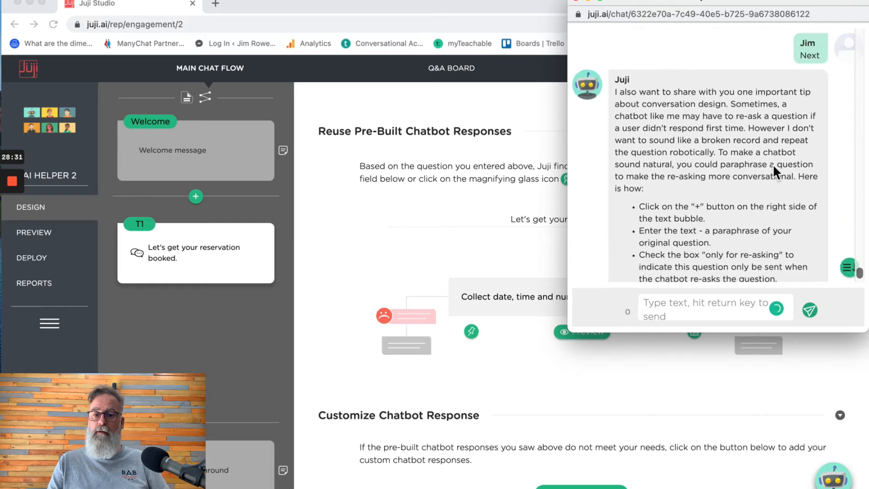
scroll(850, 174, down, 1)
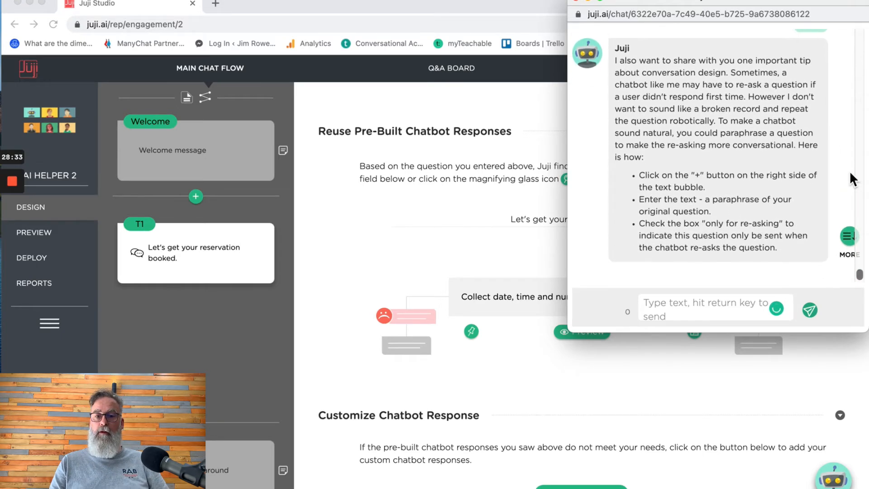
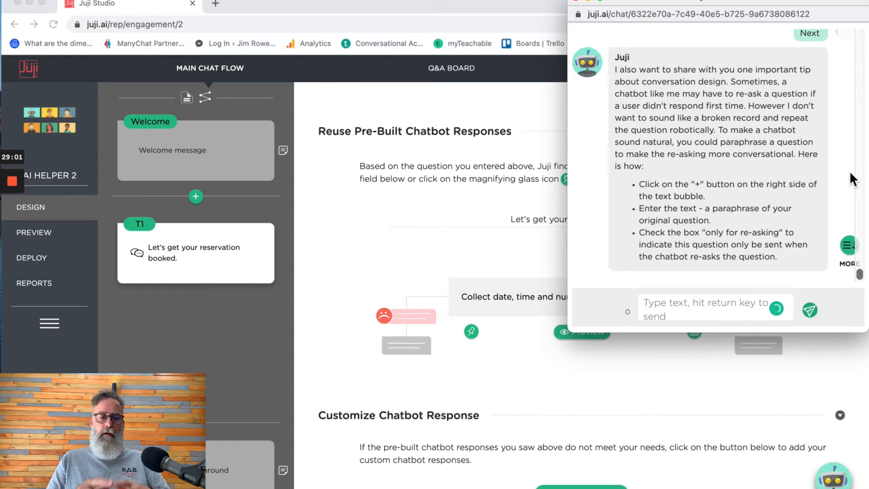
- Bring the design page forward and return to the reservation question's chatbot message editor
scroll(783, 208, up, 1)
scroll(783, 208, down, 1)
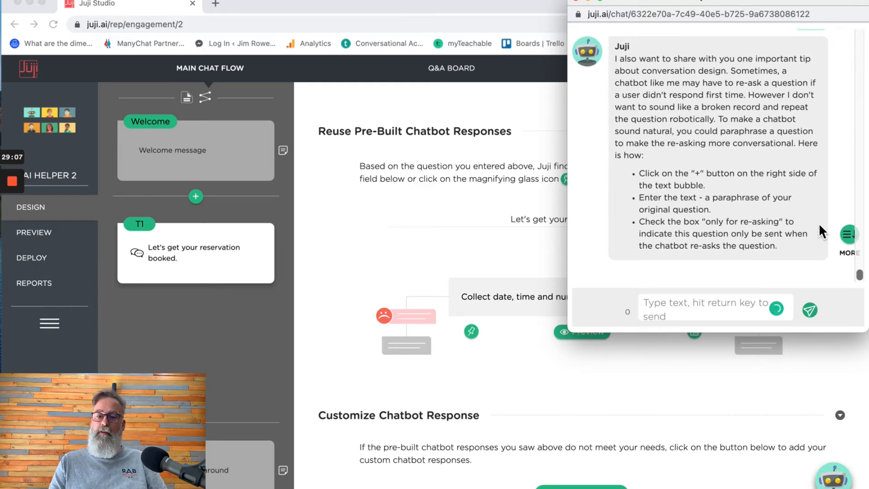
click(793, 364)
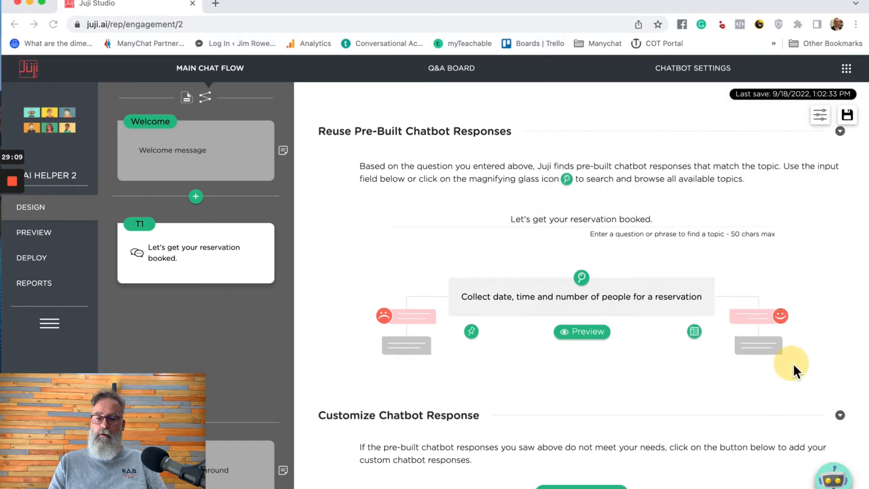
scroll(691, 261, up, 4)
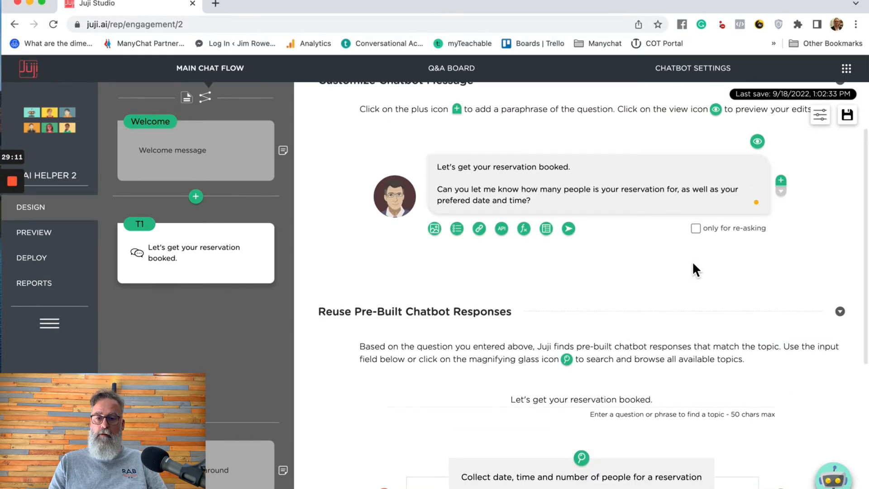
click(783, 181)
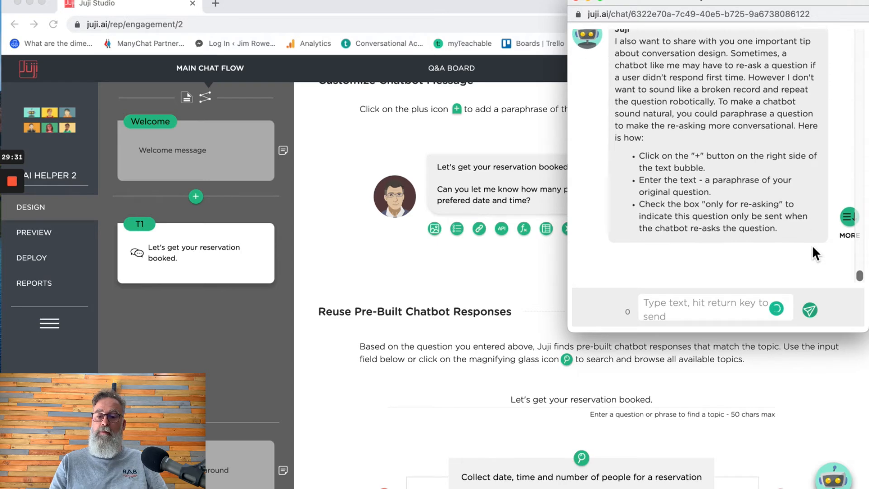
click(480, 264)
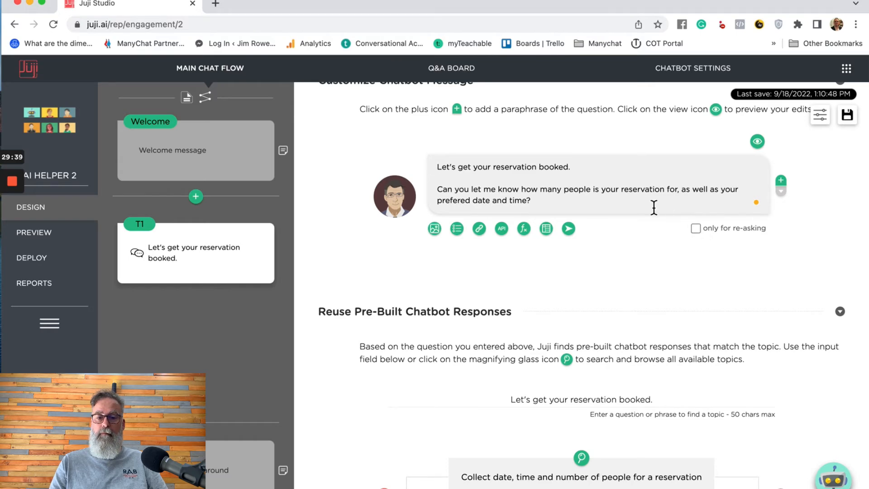
- Add a re-ask-only T1 paraphrase asking for party size and preferred date and time
click(781, 181)
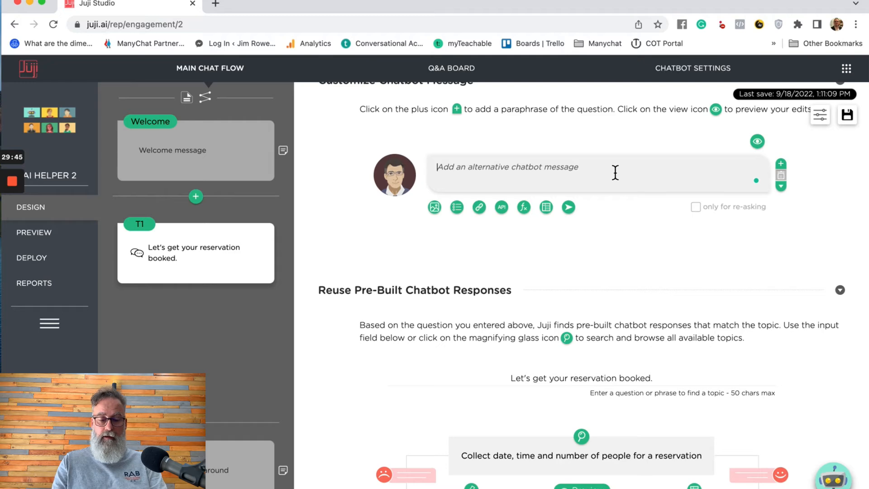
text(To )
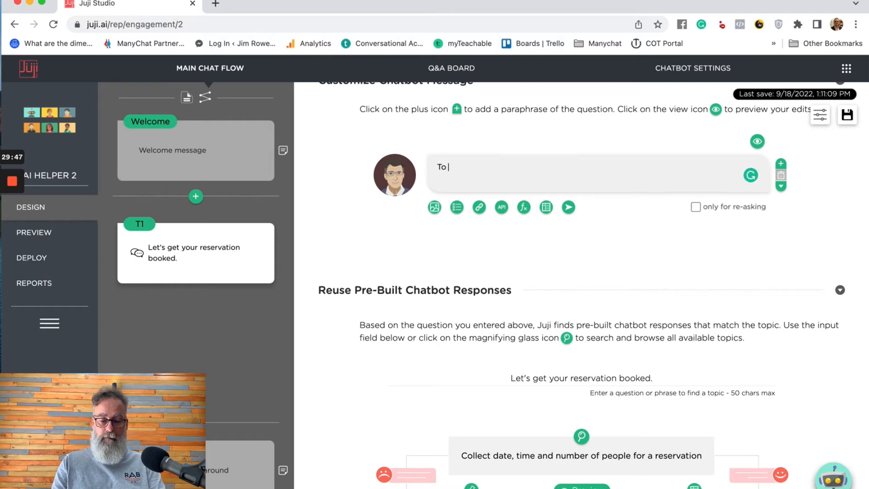
text(help)
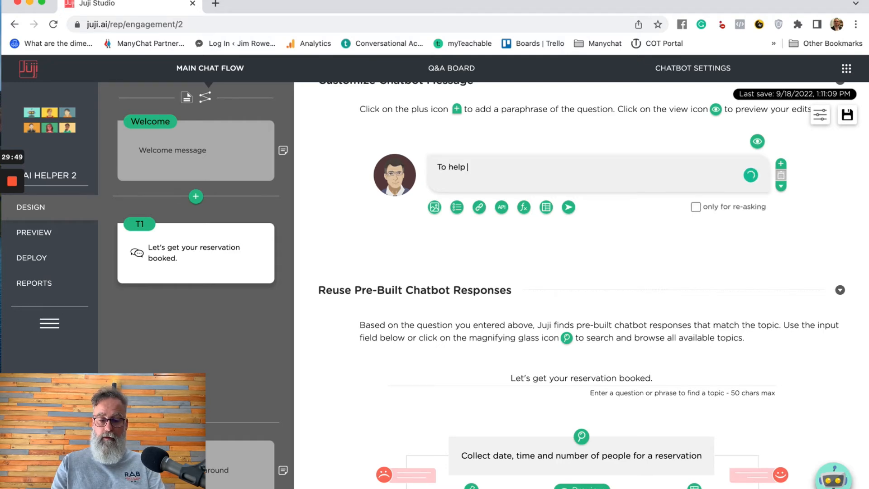
text( I need to )
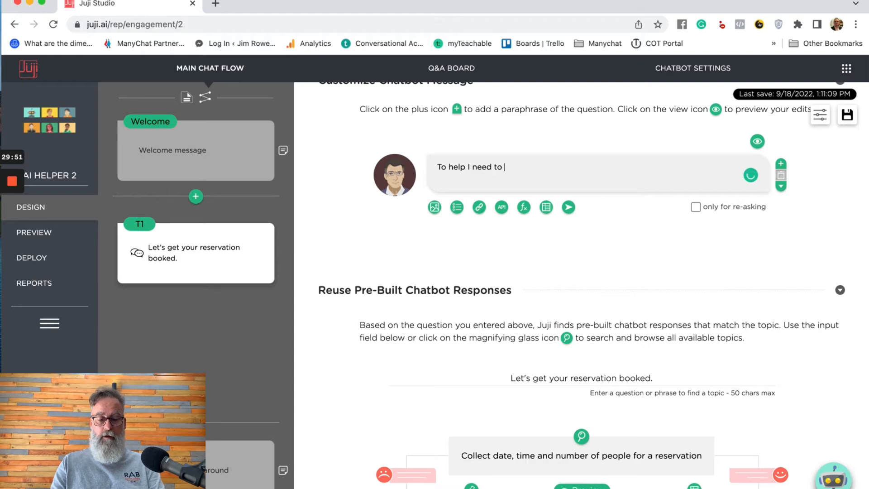
text(know the num)
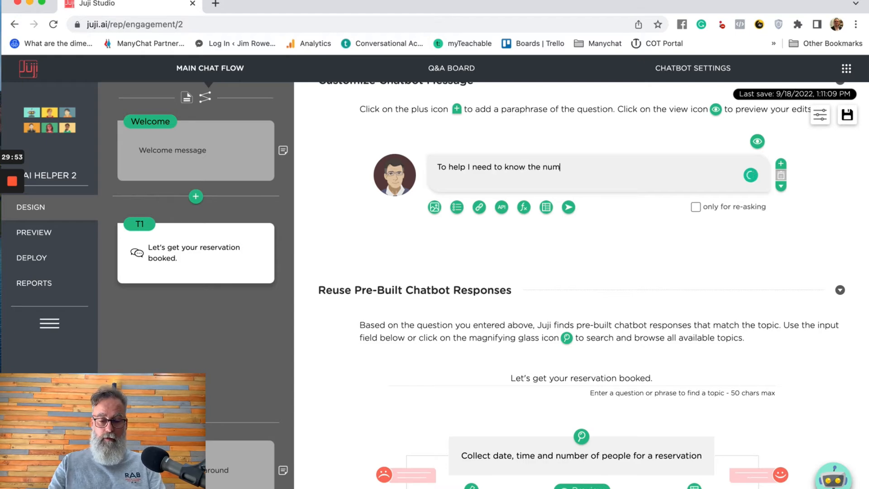
text(ber of people)
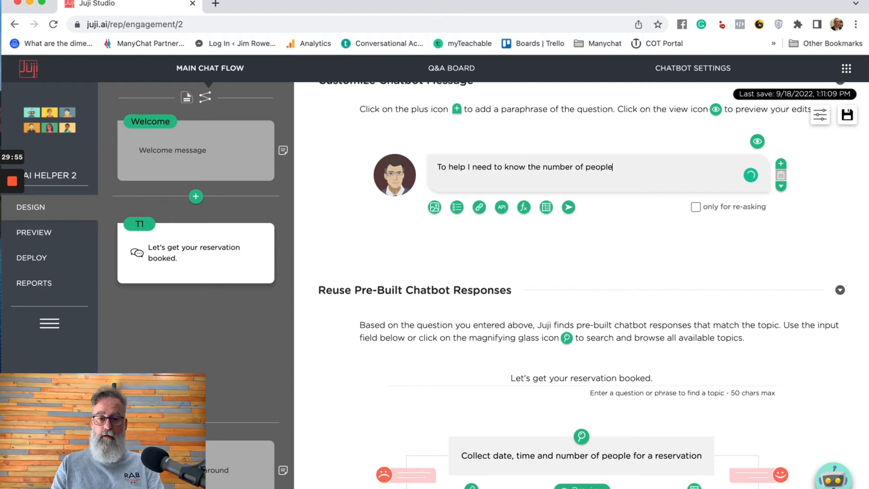
text( in your)
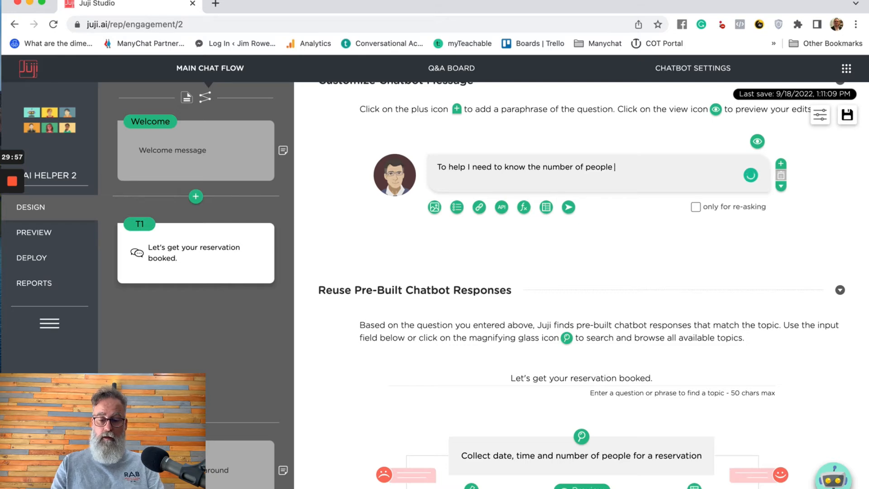
text( part)
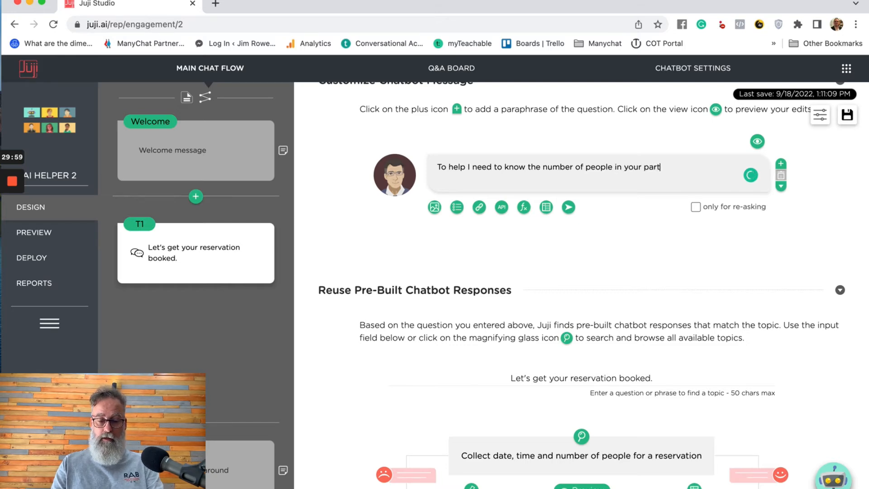
text(y and also the)
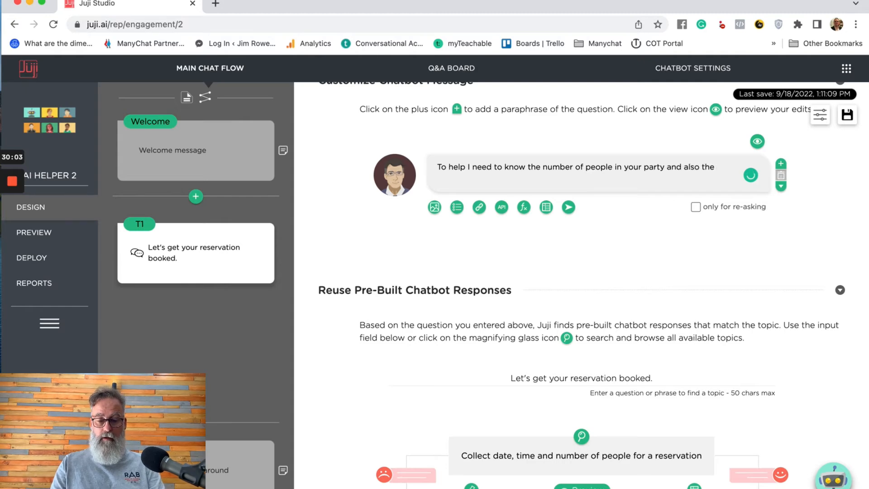
key(BackSpace)
key(BackSpace)
key(BackSpace)
key(BackSpace)
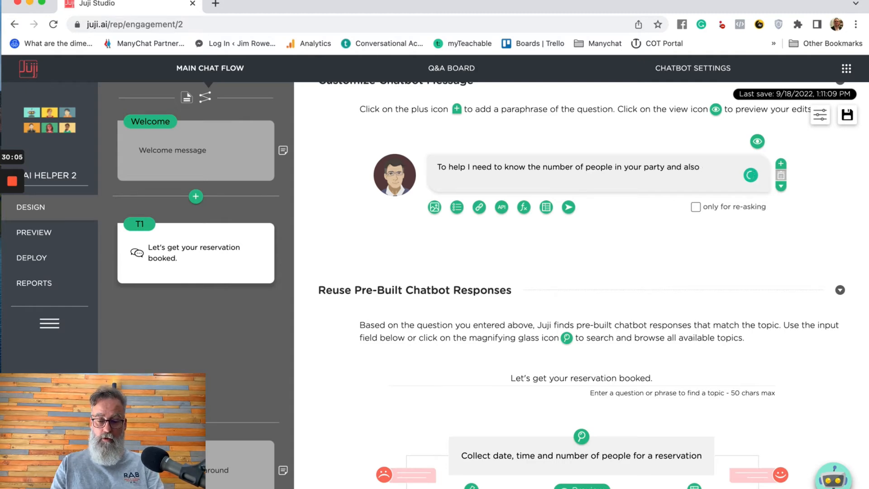
text(your prefered )
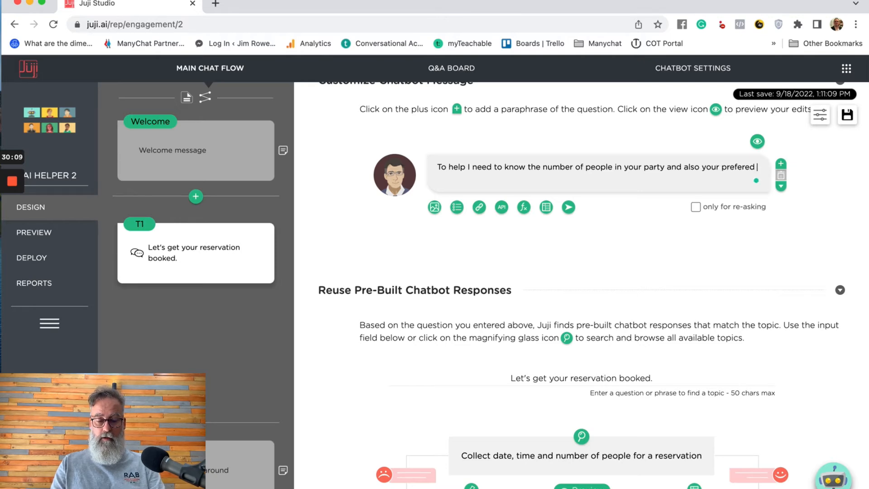
text(date and )
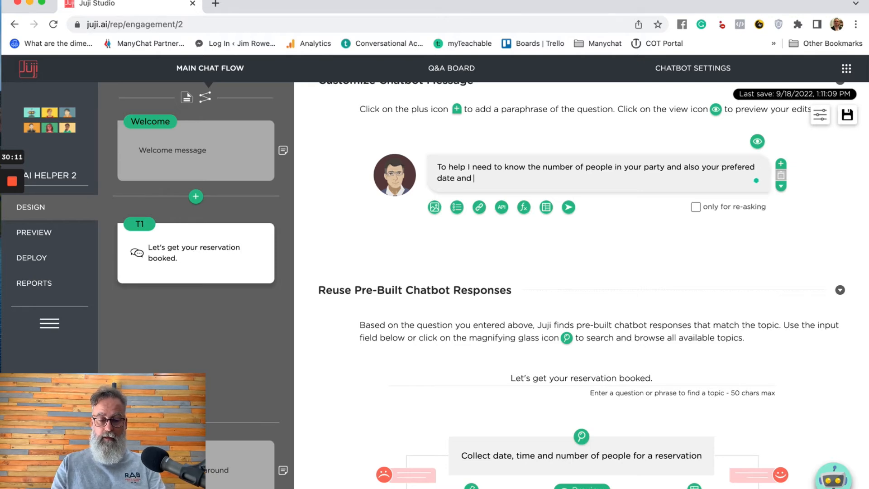
text(time)
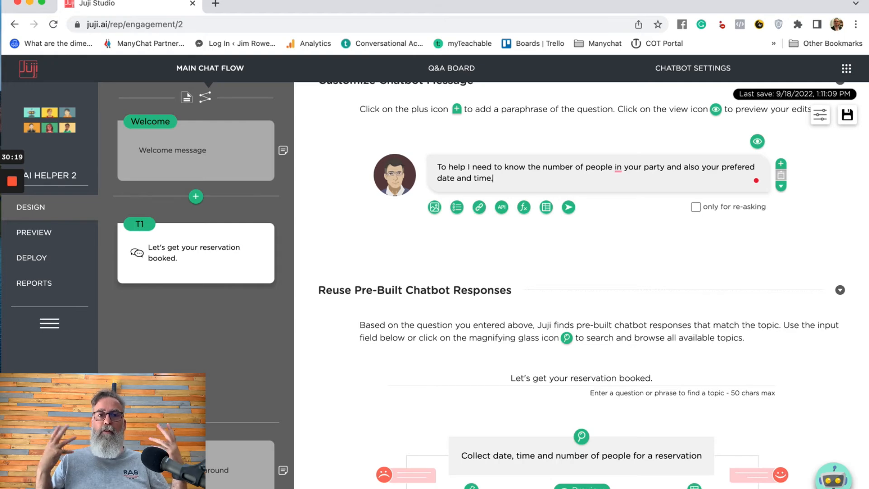
click(696, 207)
mouse_move(619, 172)
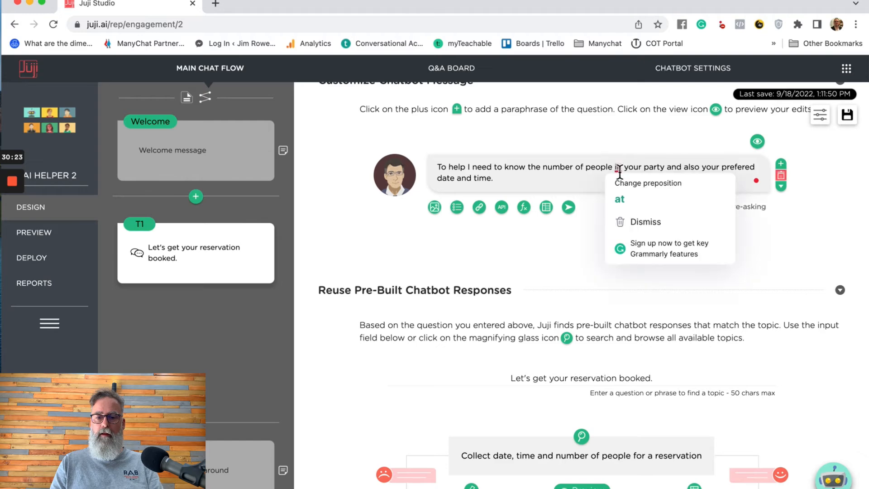
click(664, 222)
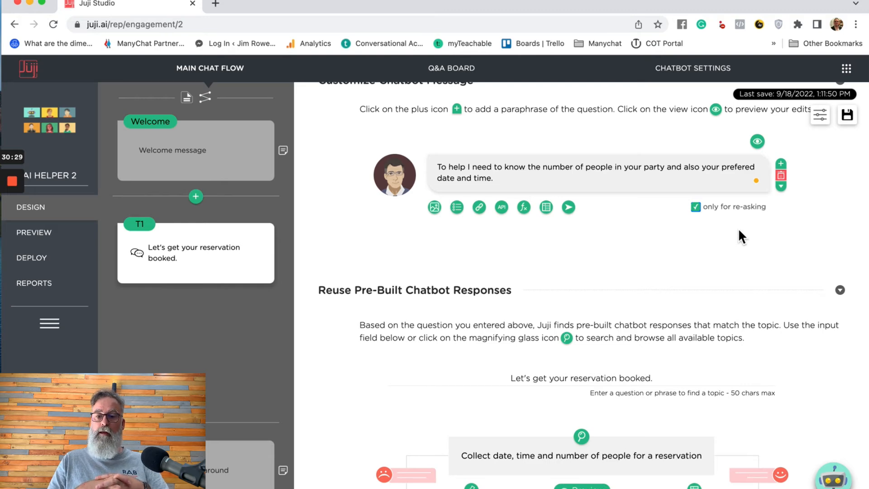
- Review both reservation question wordings in the Alternative Chatbot Expressions list, then close it
click(780, 185)
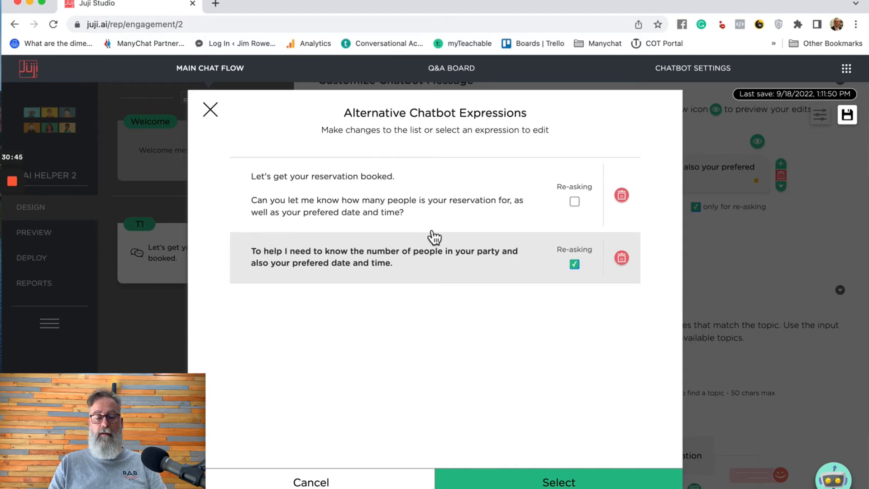
click(210, 111)
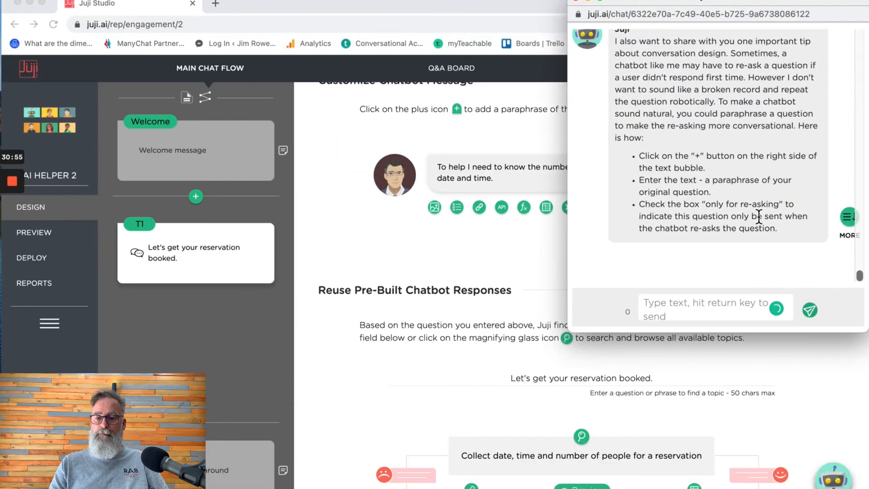
- Answer Done to the guide's paraphrase tip
click(850, 242)
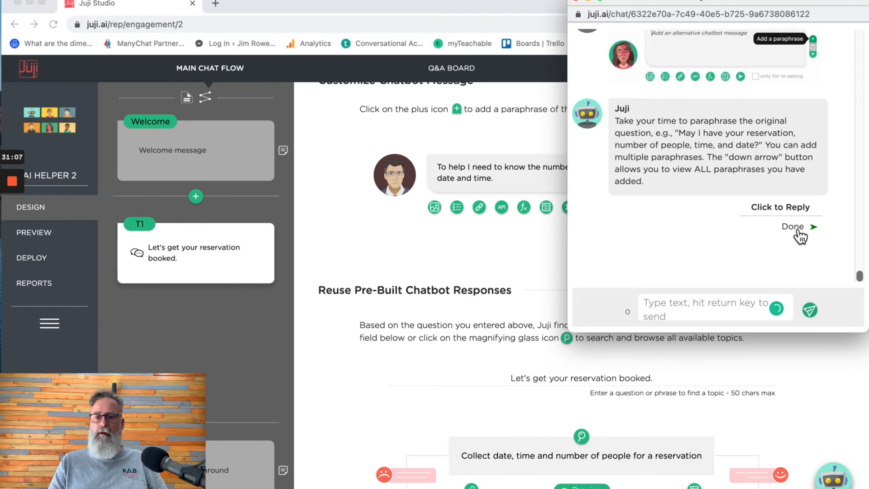
click(798, 230)
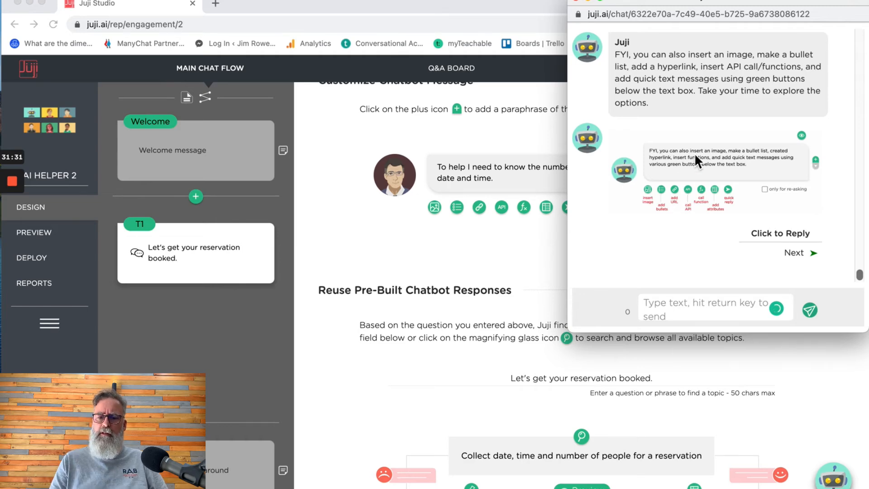
- Read the message-options tip, then choose Next to reach the chatbot testing step
scroll(700, 169, up, 5)
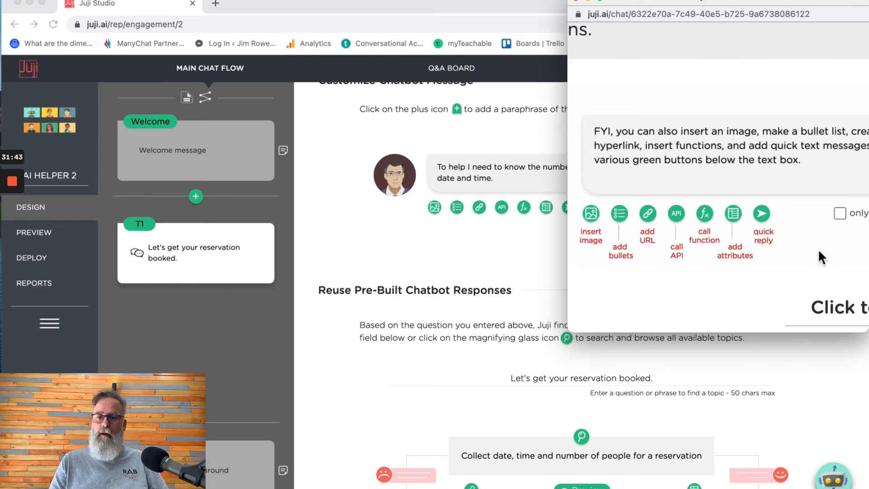
scroll(819, 248, right, 5)
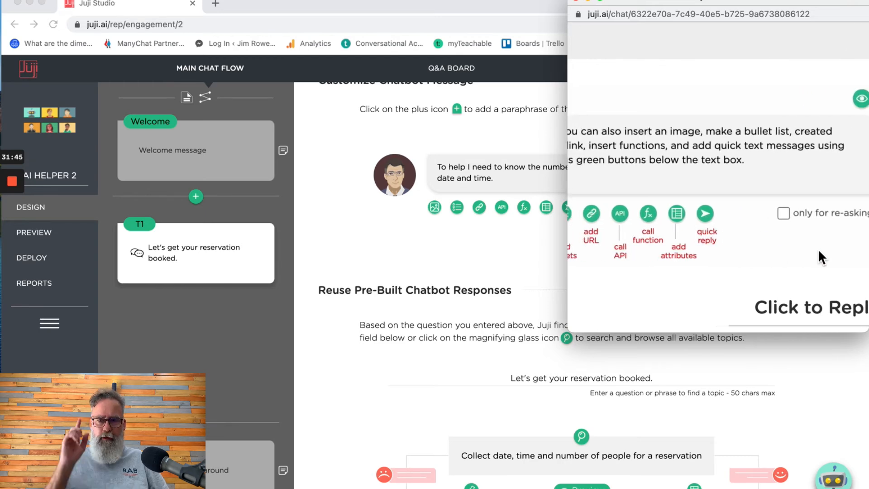
scroll(819, 248, left, 3)
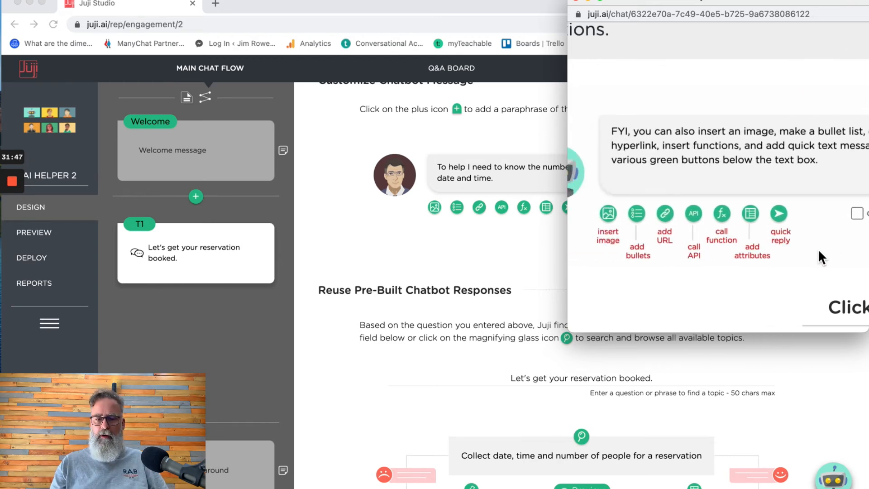
scroll(796, 217, right, 5)
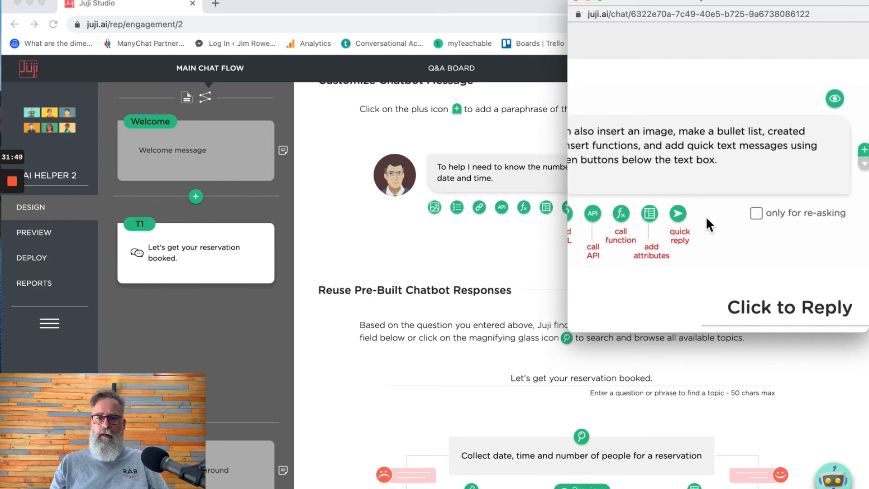
scroll(696, 215, left, 5)
scroll(697, 214, right, 5)
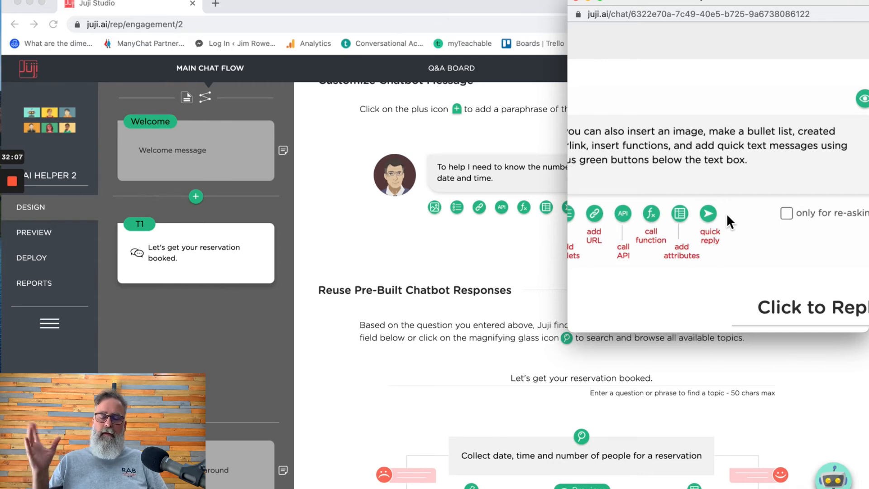
scroll(727, 215, right, 2)
scroll(727, 215, left, 3)
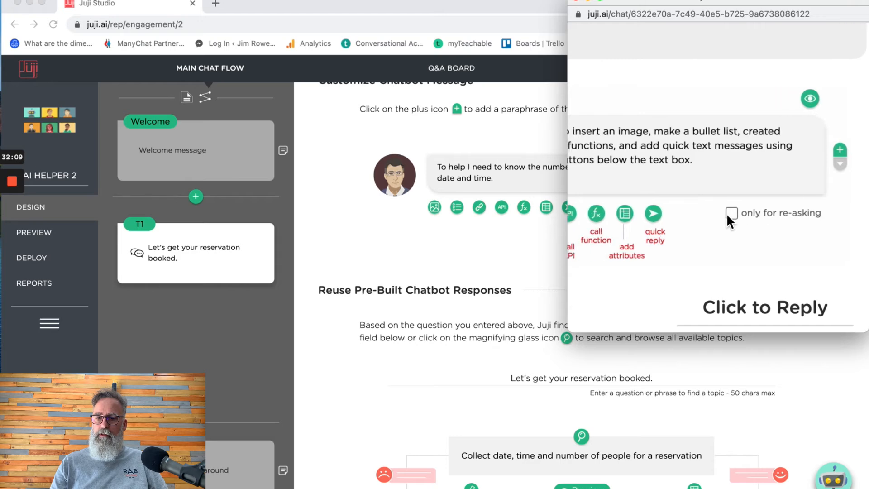
scroll(727, 214, left, 2)
scroll(726, 214, down, 5)
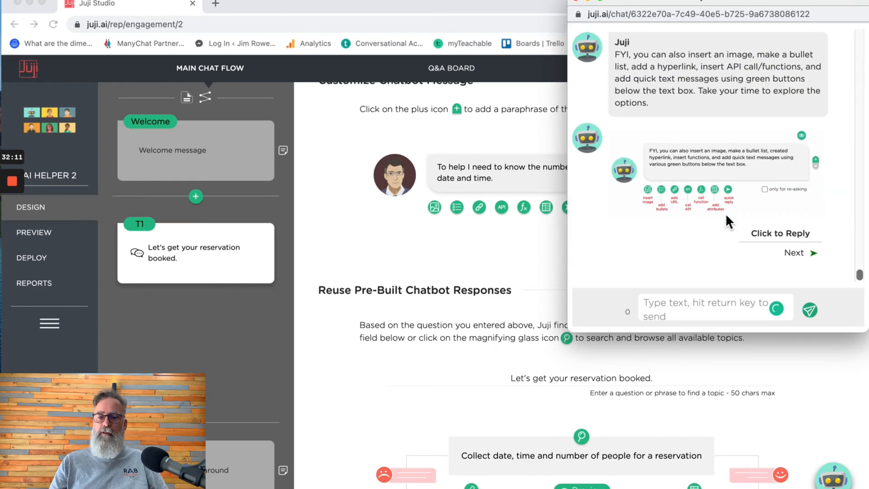
click(793, 253)
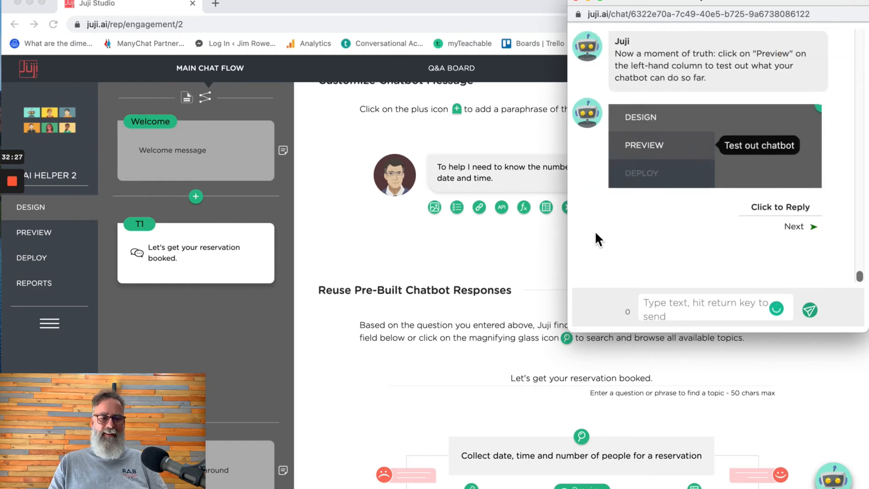
- Bring the T1 reservation question editor back in front of the guide chat
click(526, 245)
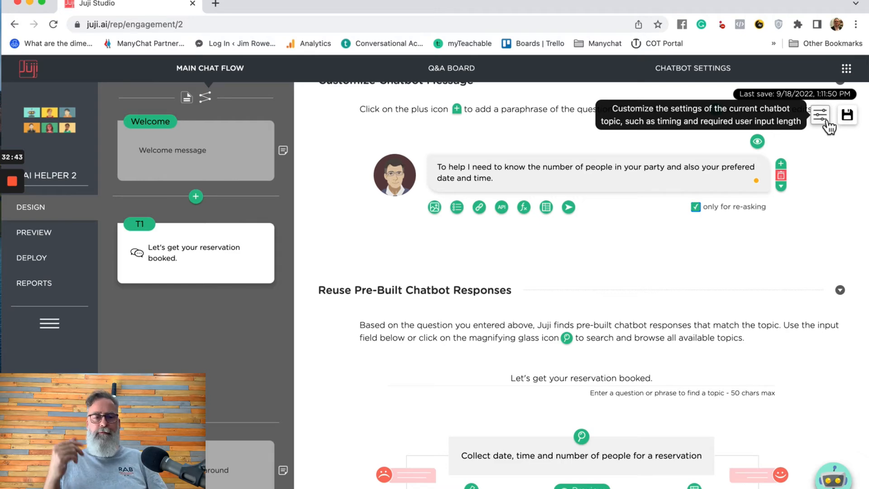
- Launch the AI HELPER 2 chatbot in Preview from the left sidebar
click(40, 234)
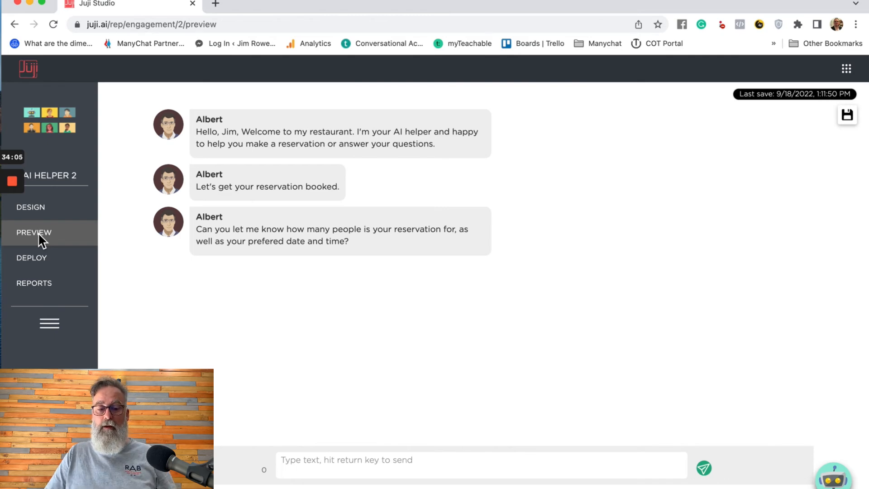
- Send 'Hi Albert. Its for two people and I would like to join you on the 28th September at 7pm'
click(311, 463)
text(Hi albert)
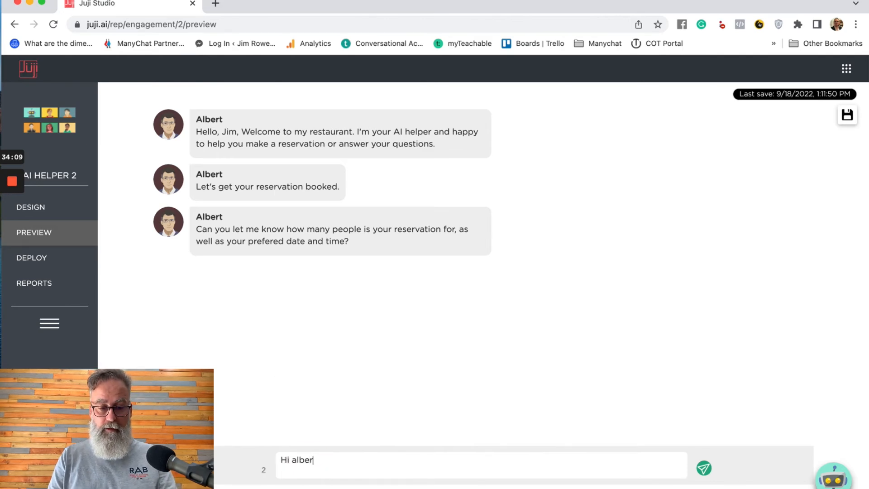
key(BackSpace)
key(BackSpace)
key(BackSpace)
key(BackSpace)
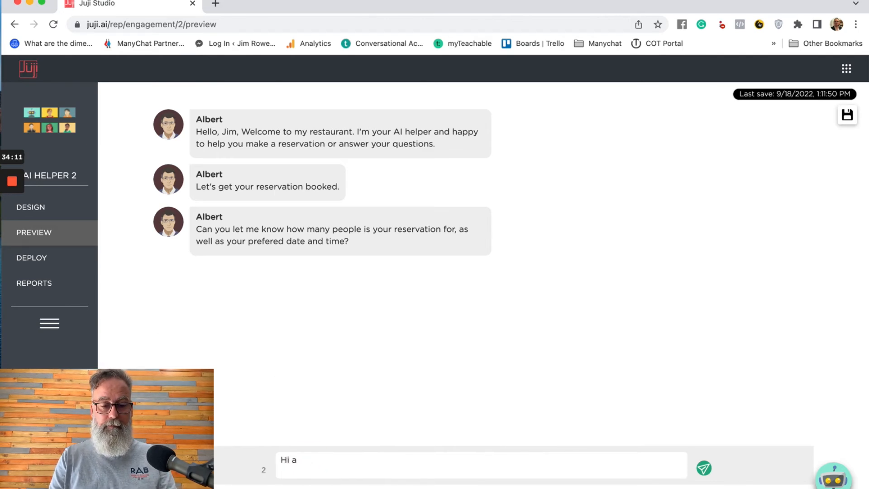
text(albert)
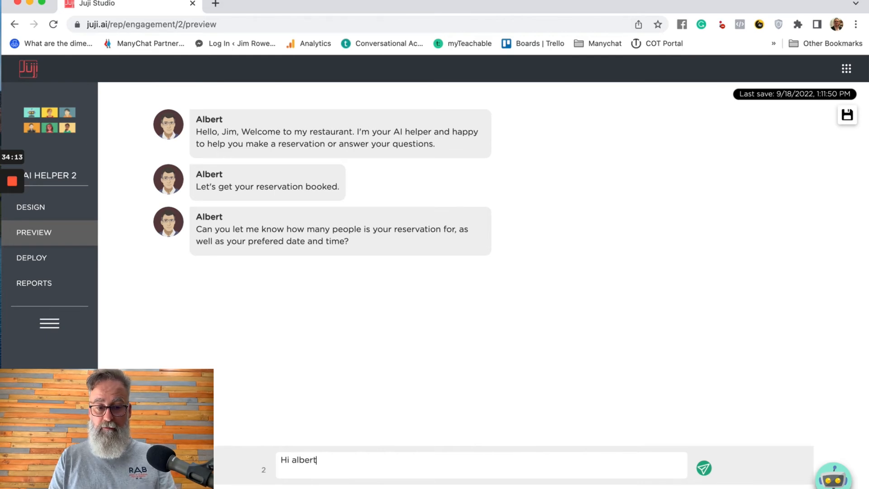
key(BackSpace)
key(BackSpace)
key(BackSpace)
key(BackSpace)
text(Albert)
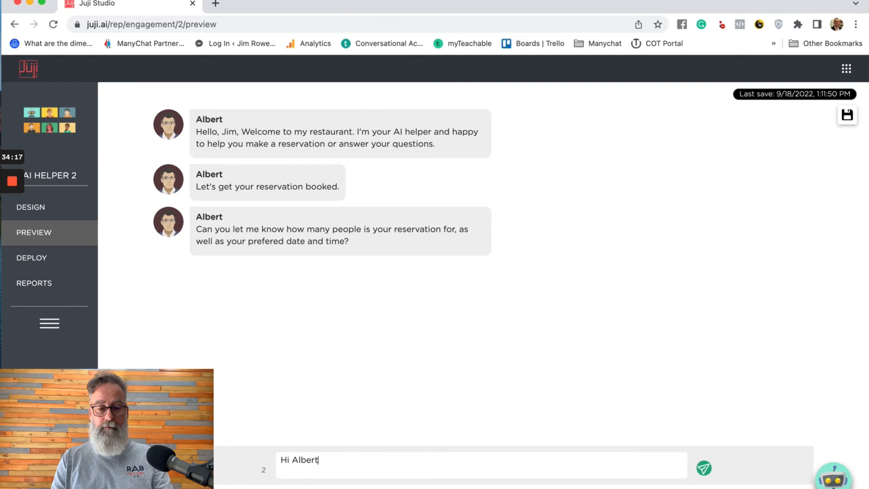
text(.)
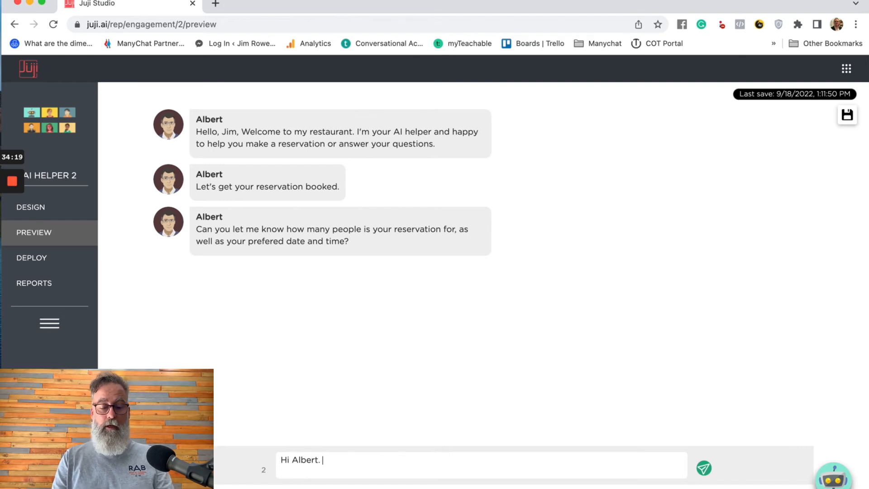
text( Its for )
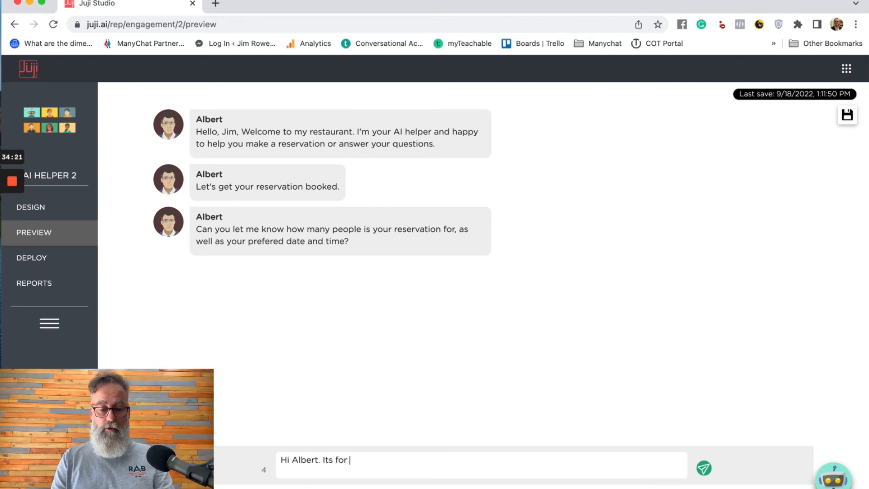
text(two people)
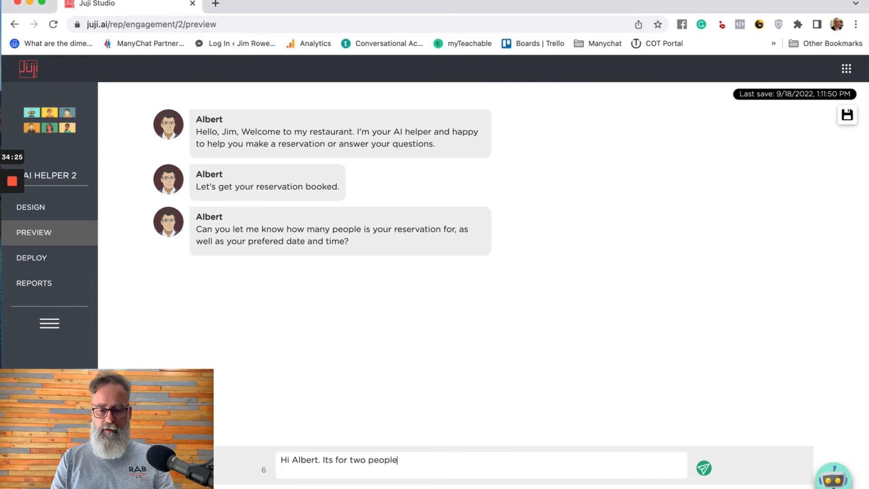
text( and )
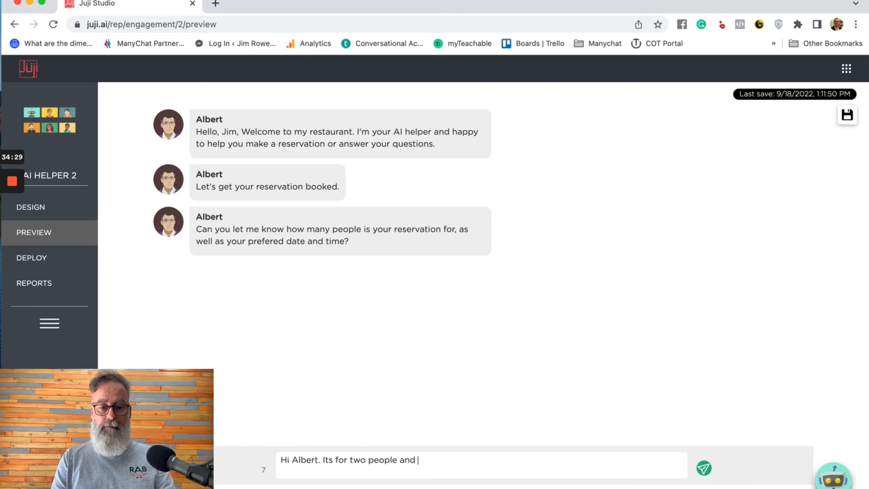
text(I would)
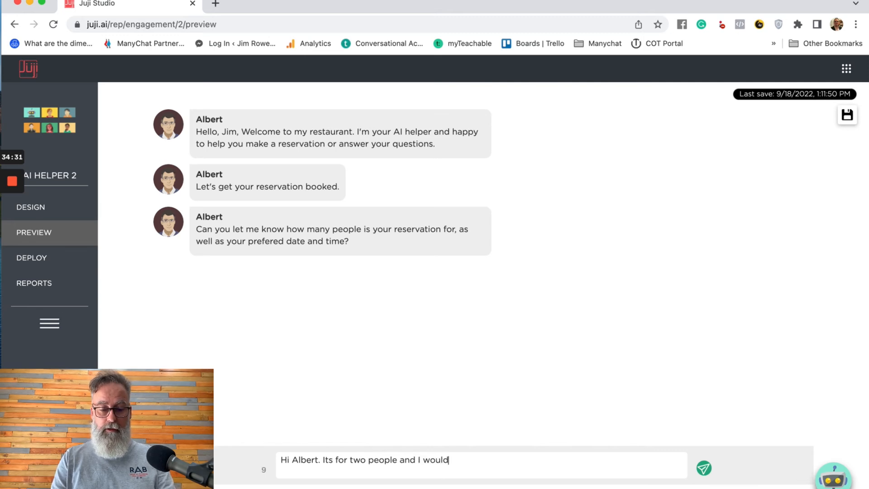
text( like to join )
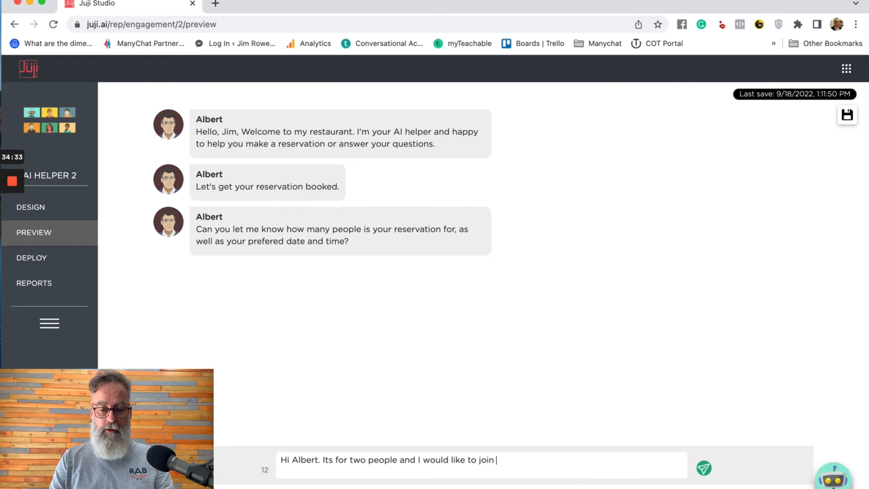
text(you on )
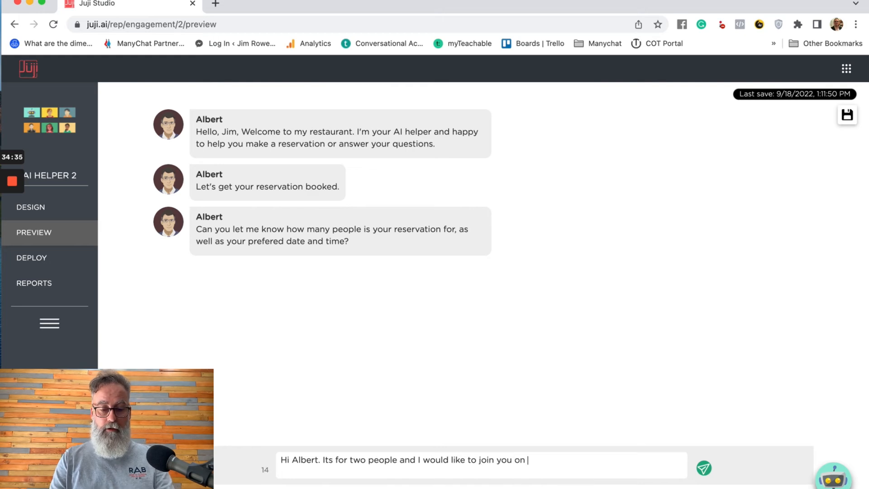
text(the 28th September at 7pm is that's possible.)
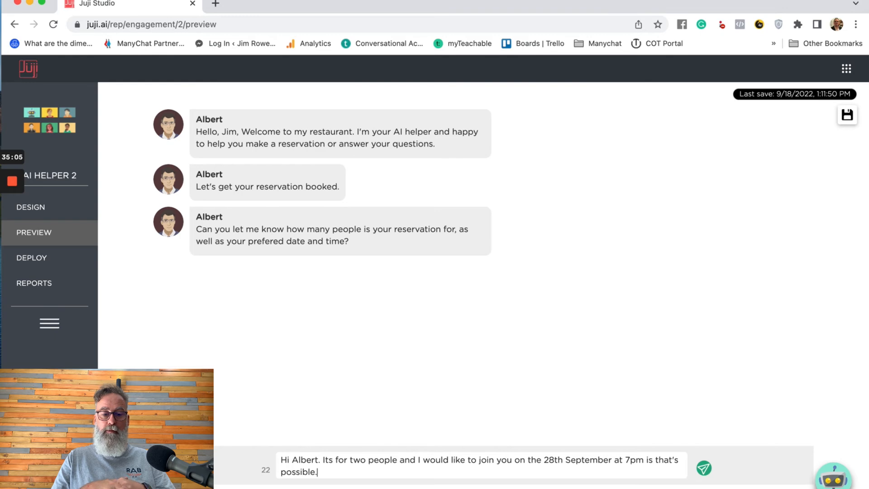
text(aaa aaa)
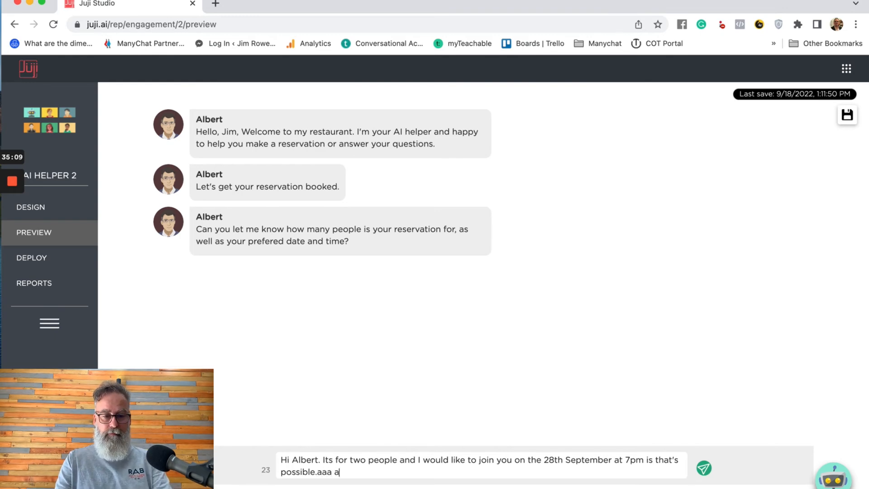
key(BackSpace)
key(BackSpace)
key(BackSpace)
key(BackSpace)
key(BackSpace)
key(BackSpace)
key(BackSpace)
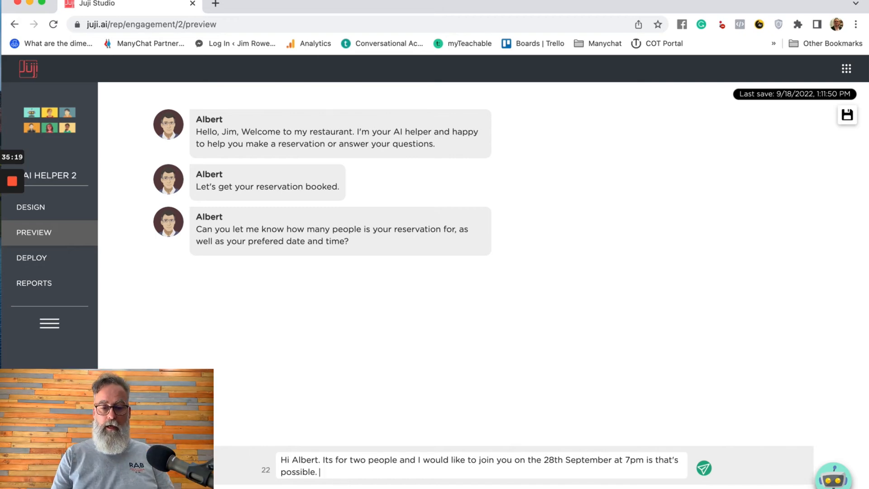
key(Return)
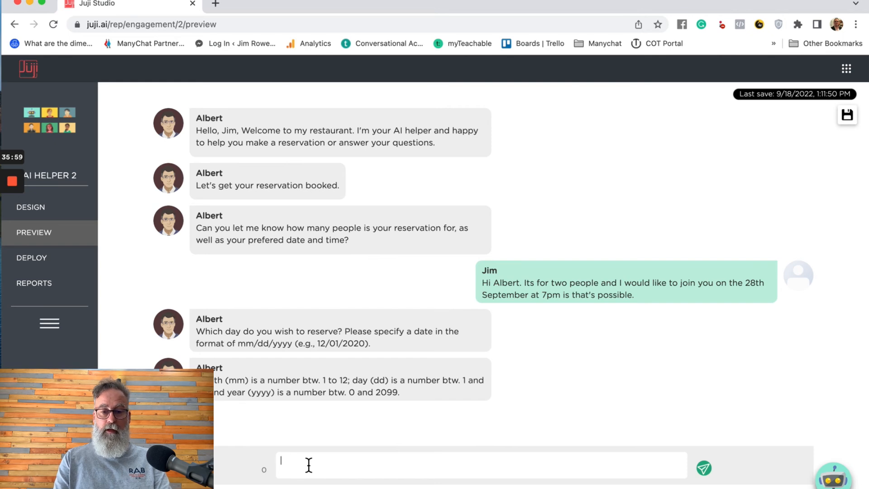
- Reply to Albert with the date 09/28/2022
text(09)
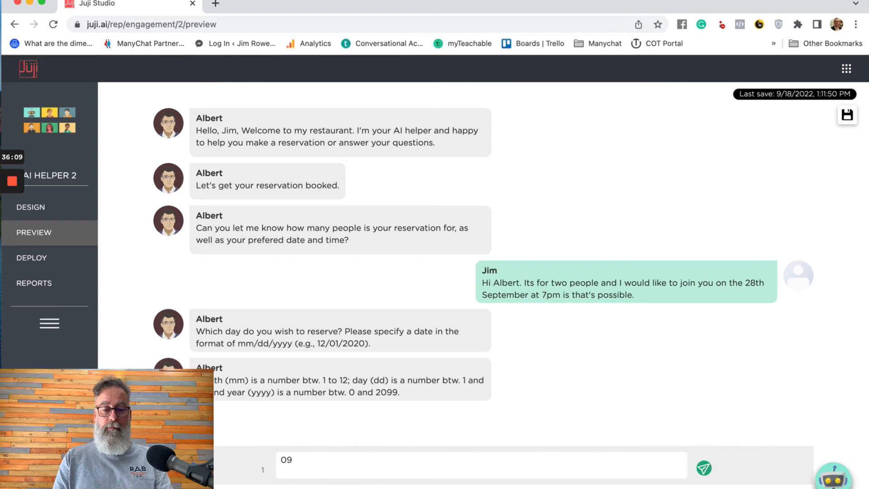
text(/)
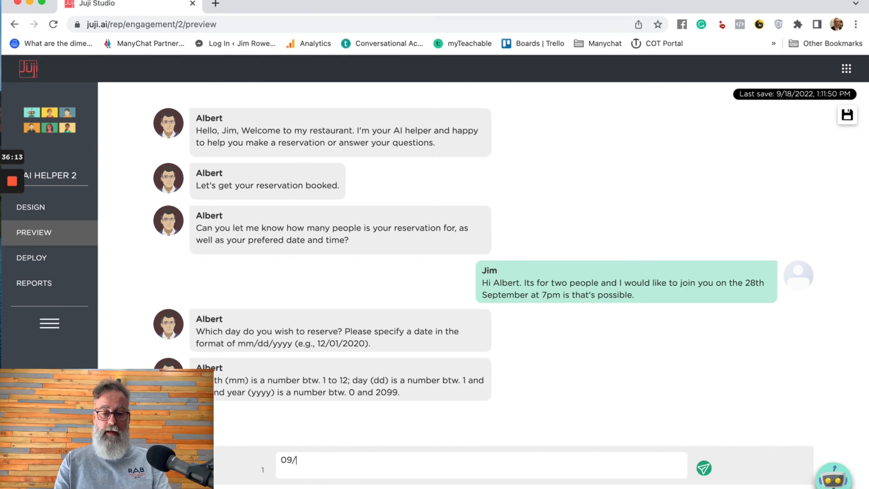
text(28)
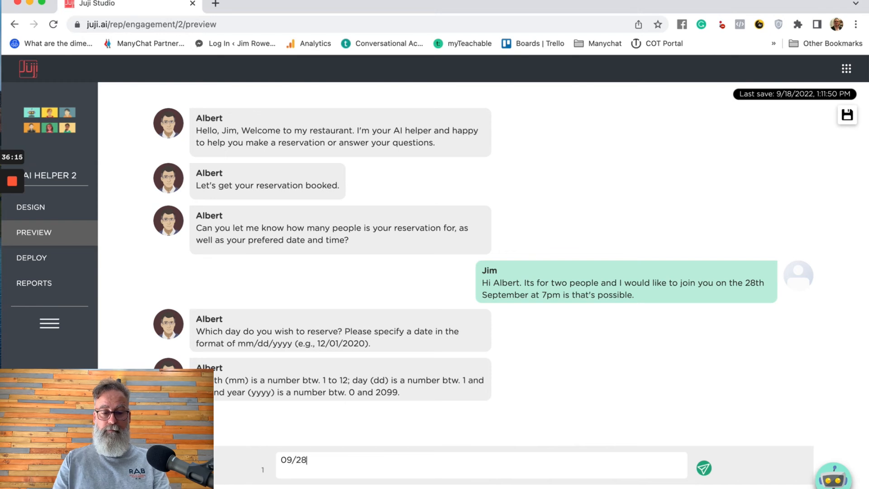
text(/2022)
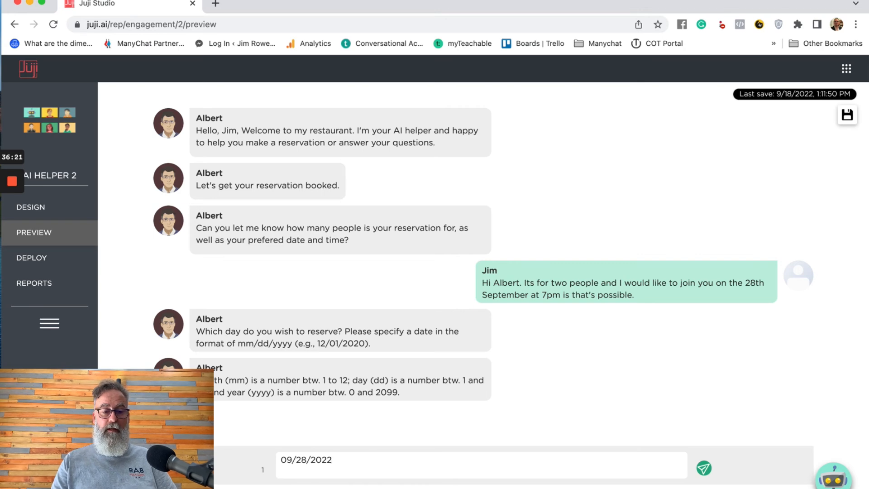
key(Return)
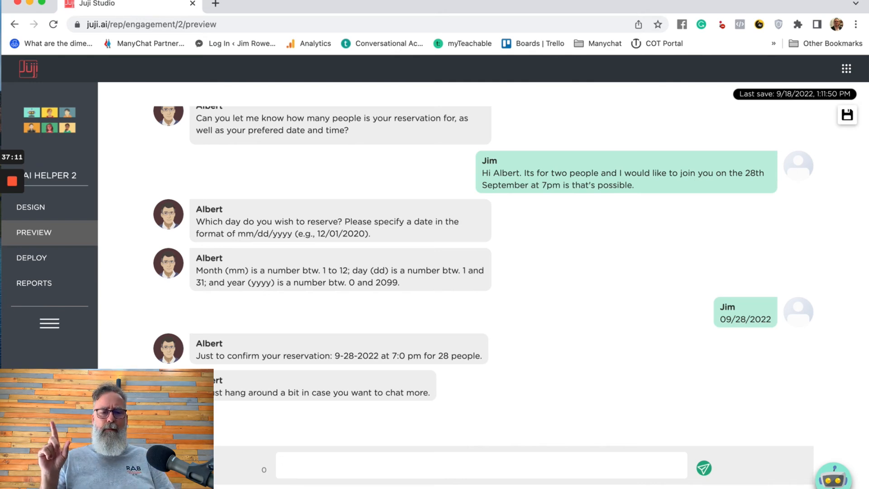
scroll(611, 335, up, 3)
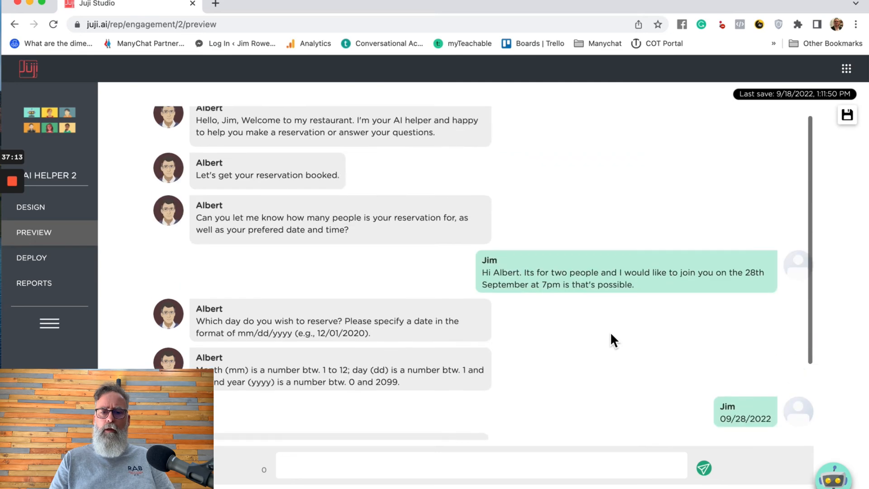
scroll(611, 335, down, 2)
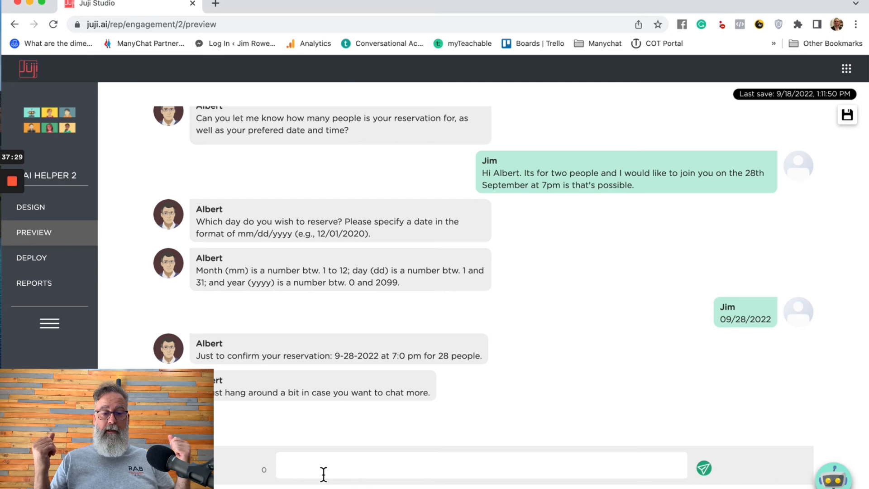
- Send 'No the reservation is only for two people' and 'the reservation is for the wrong number of people'
text(No the rese)
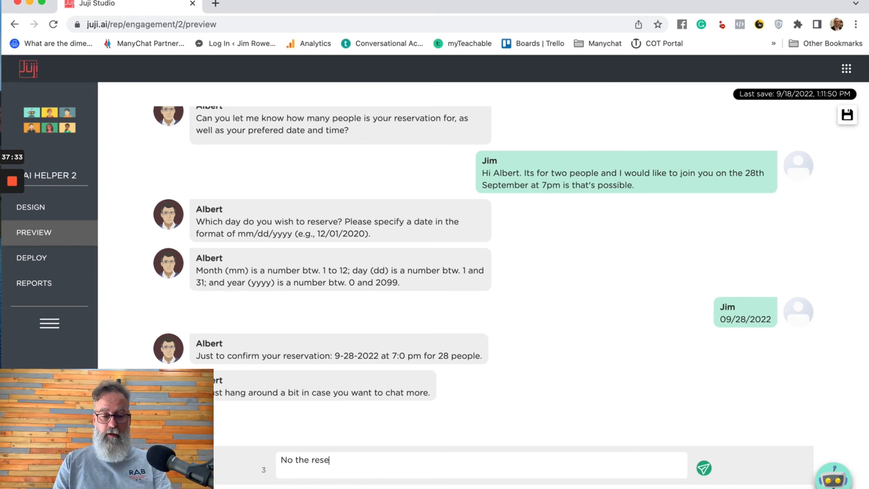
text(rvat)
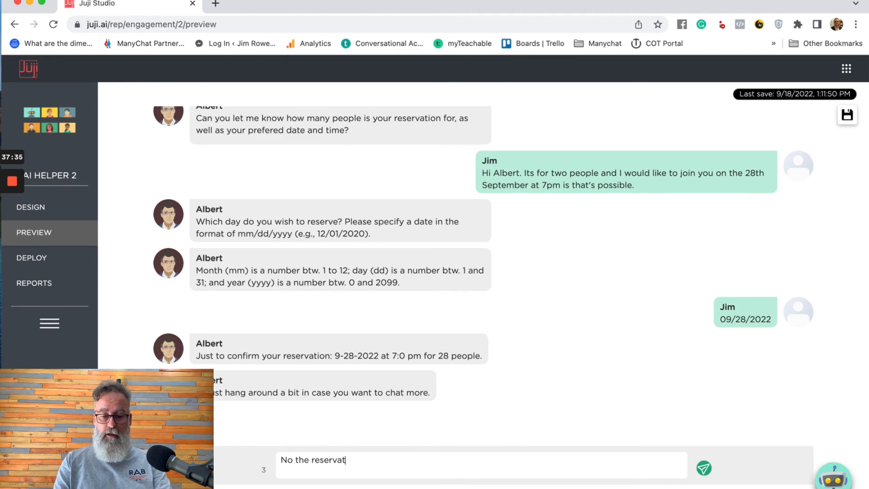
text(ion is on)
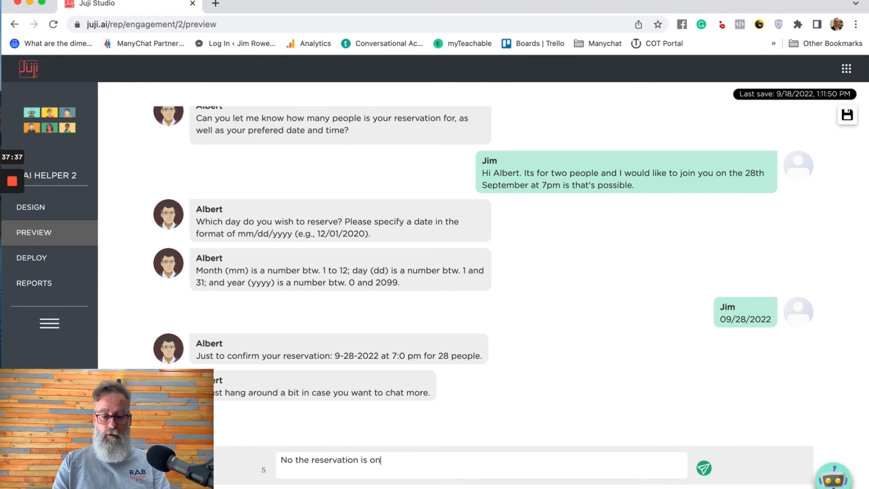
text(ly for two people)
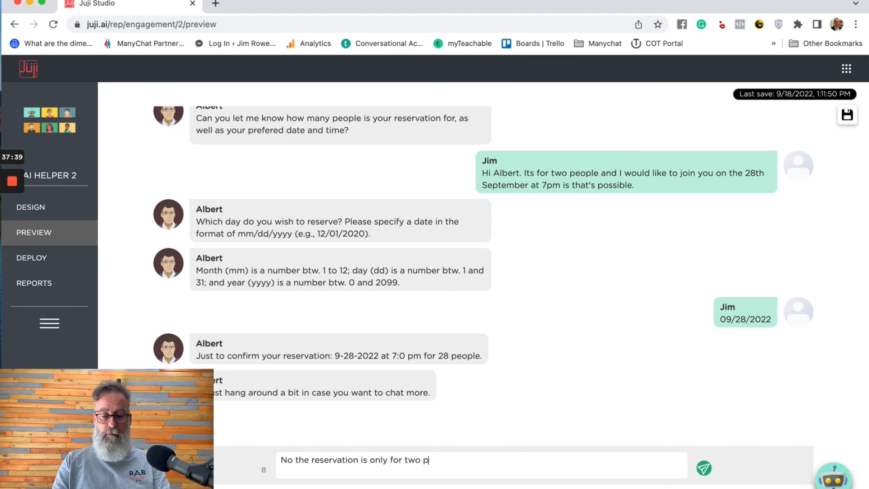
key(Return)
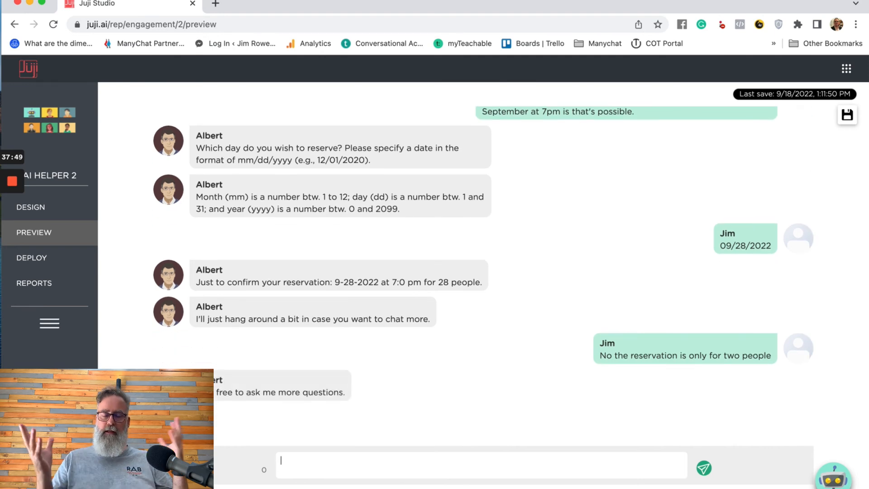
text(the reserv)
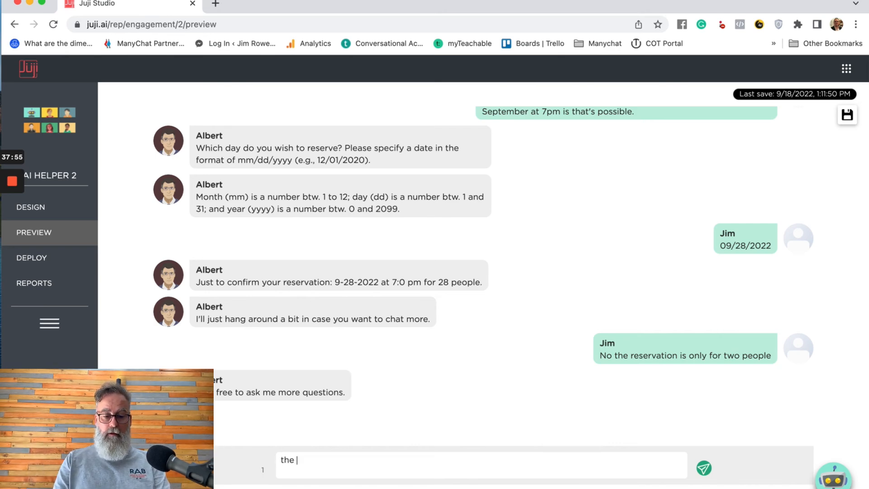
text(ati)
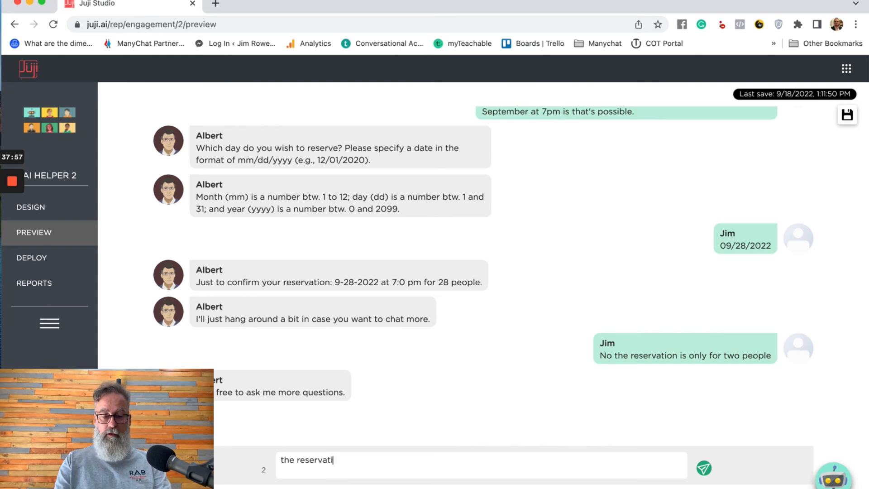
text(on is for the)
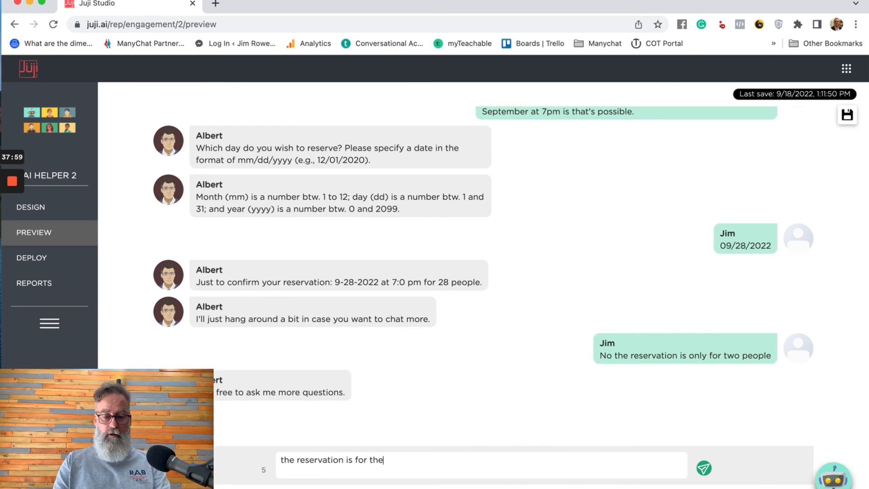
text( wrong)
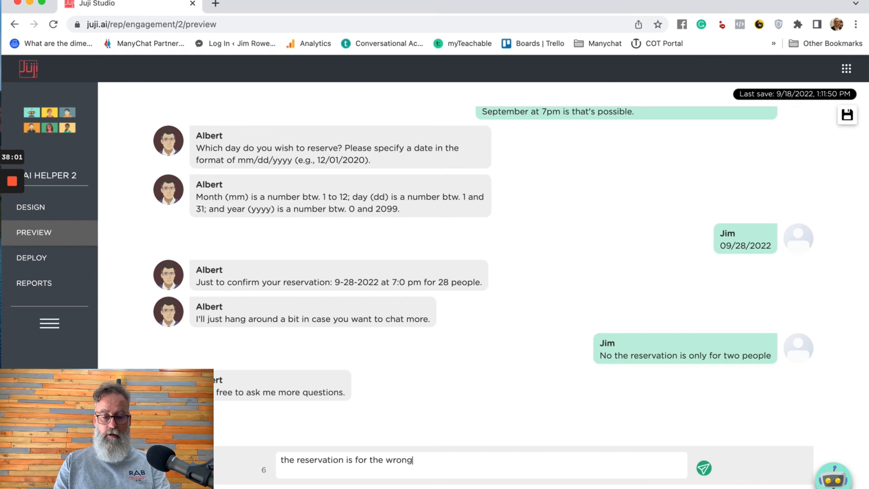
text( number of people)
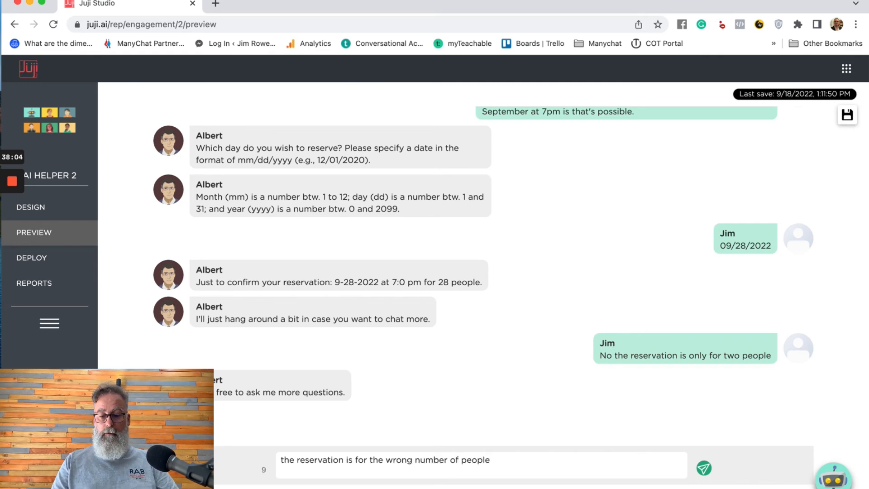
key(Return)
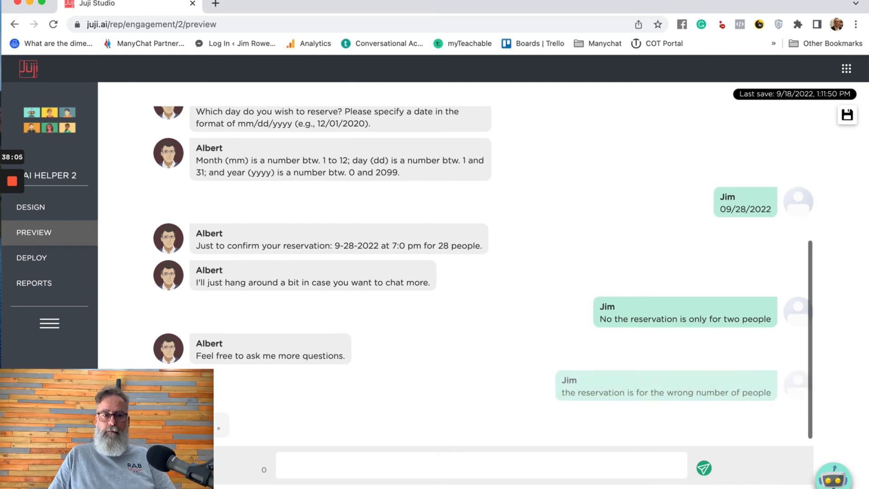